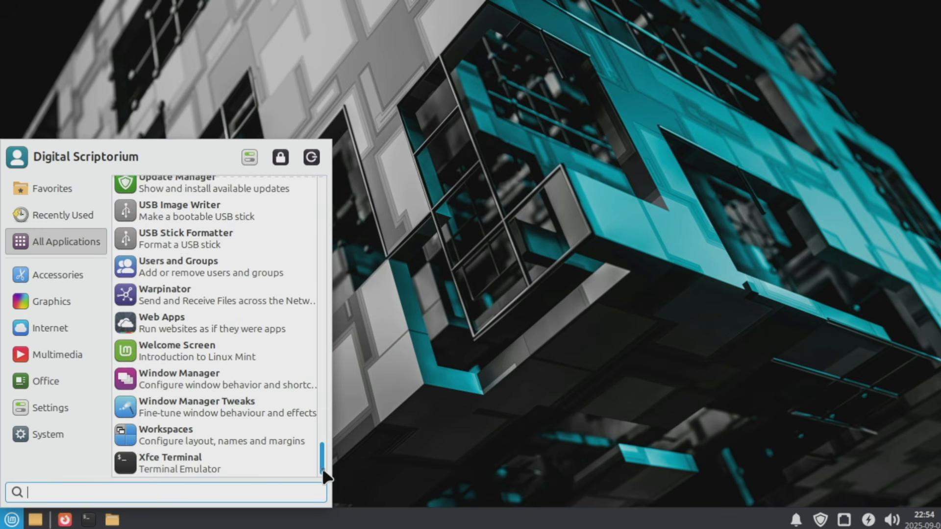
# Step: Browse the Accessories, Graphics, Multimedia, Settings and System categories, search 'terminal', then close the menu
pyautogui.click(57, 274)
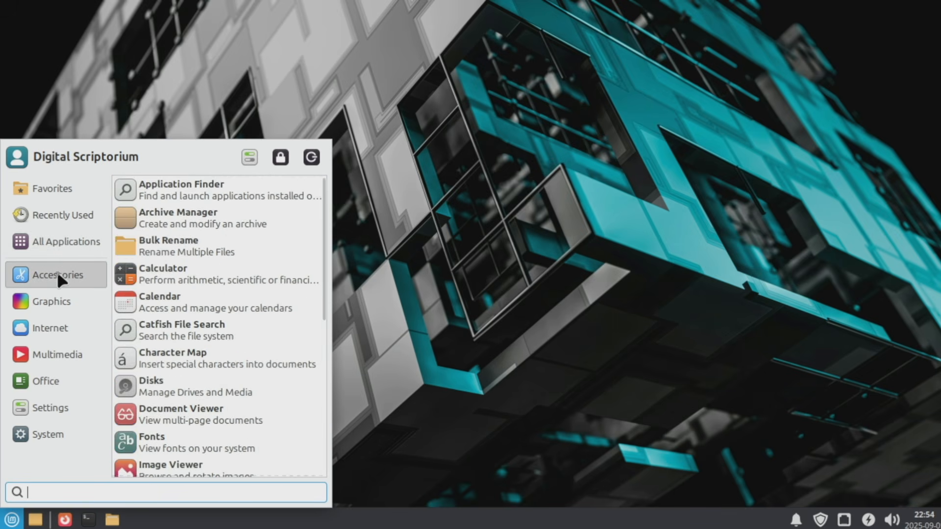
pyautogui.moveTo(60, 293)
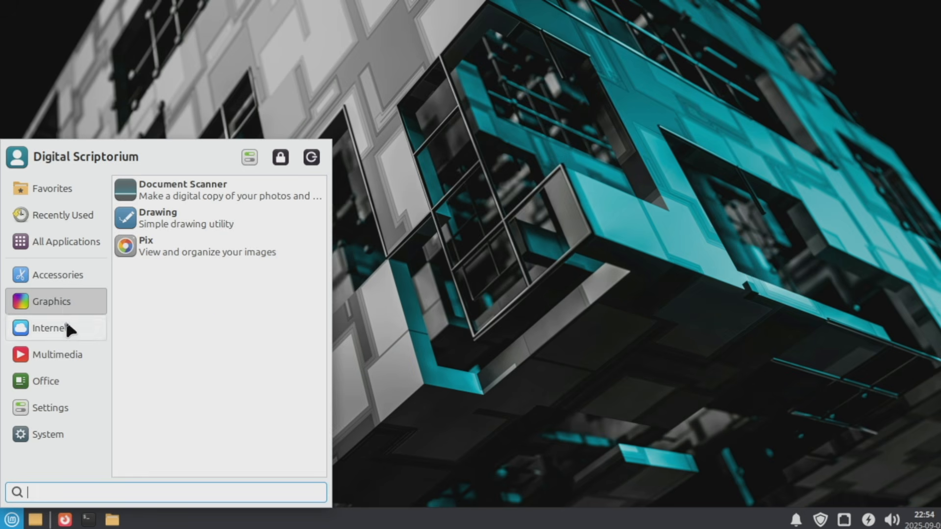
pyautogui.moveTo(75, 354)
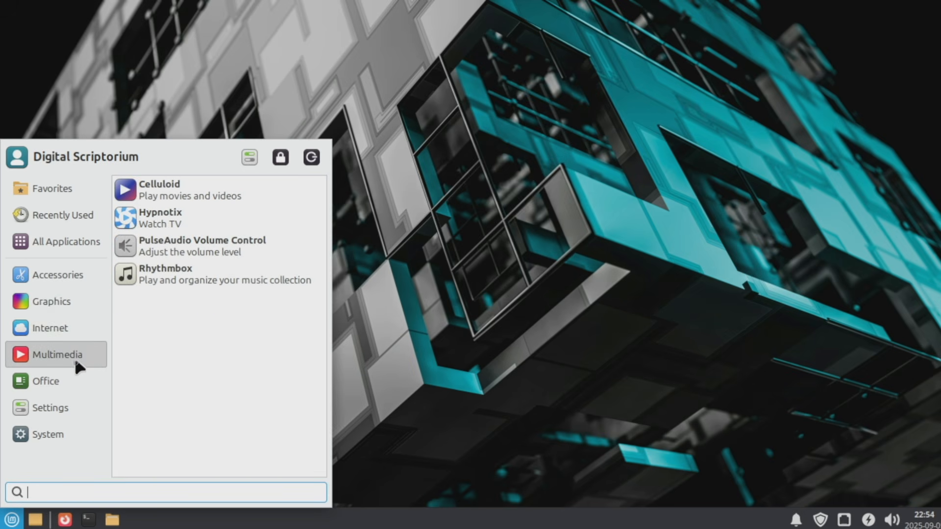
pyautogui.moveTo(69, 372)
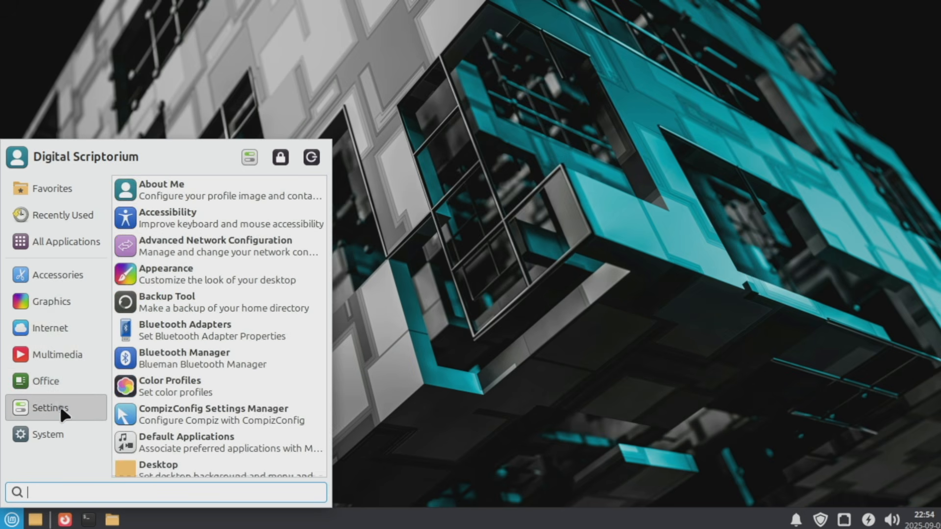
pyautogui.moveTo(57, 434)
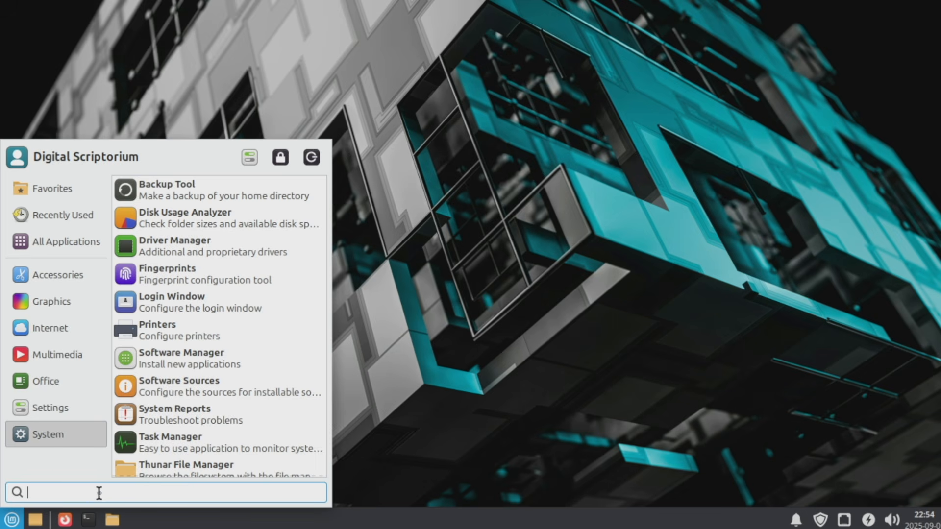
pyautogui.write('terminal')
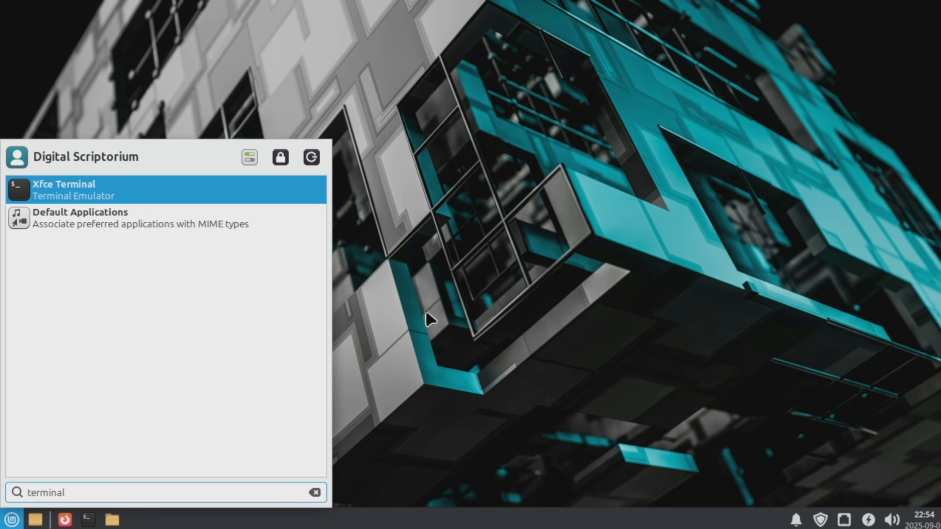
pyautogui.press('Return')
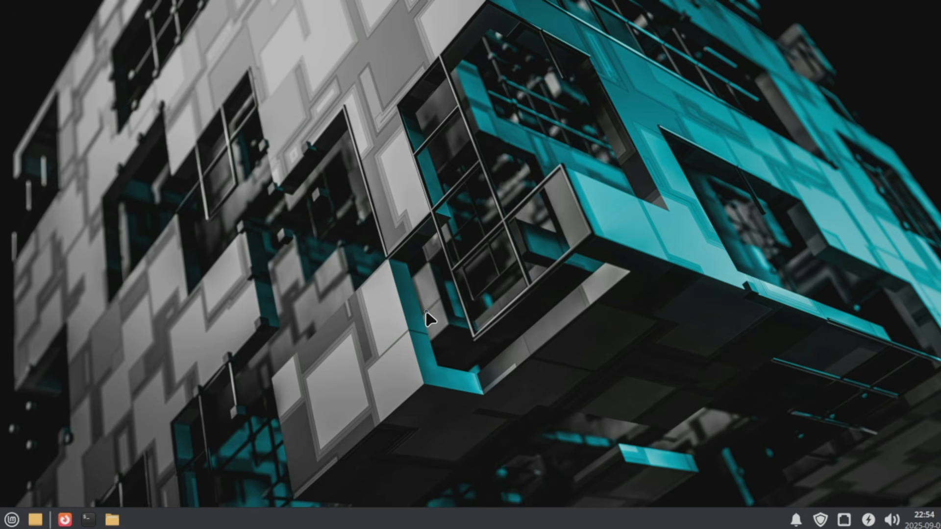
pyautogui.click(112, 519)
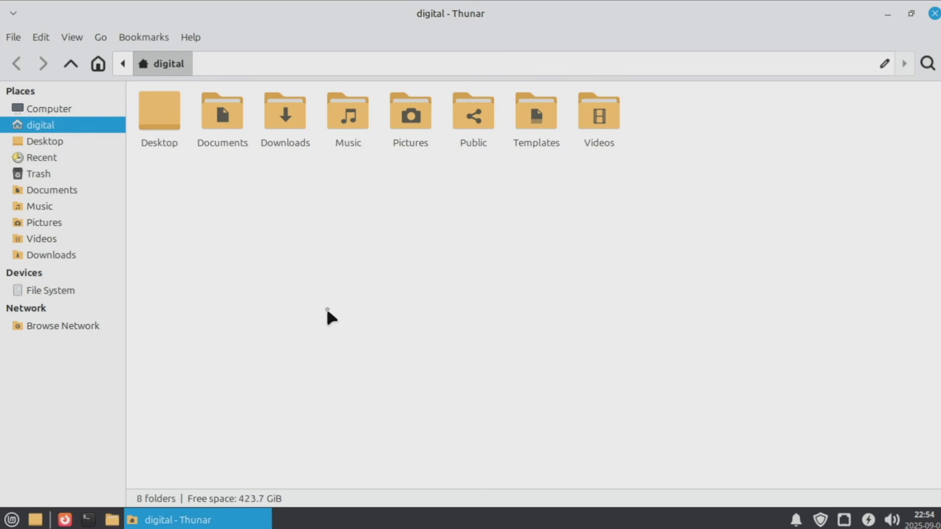
pyautogui.click(73, 140)
pyautogui.click(71, 155)
pyautogui.click(69, 109)
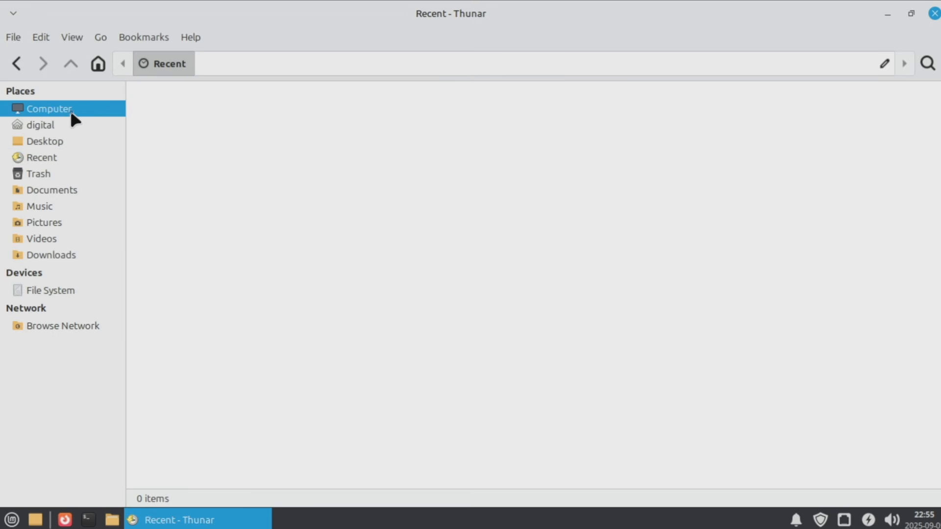
pyautogui.click(59, 207)
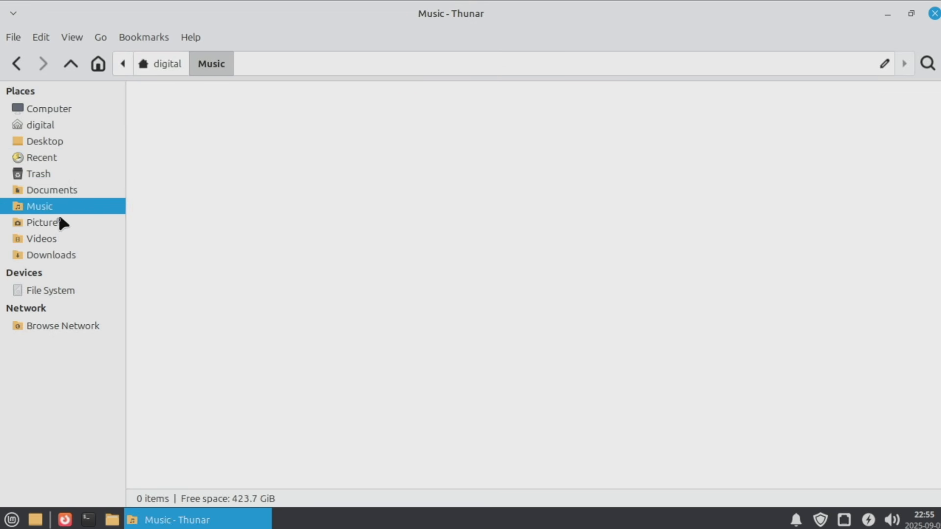
pyautogui.click(57, 221)
pyautogui.click(58, 238)
pyautogui.click(62, 255)
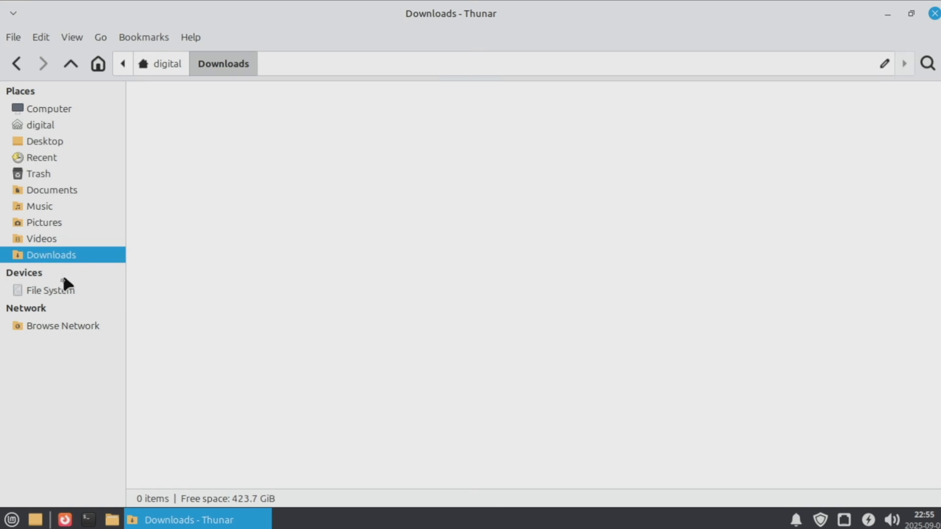
pyautogui.click(61, 290)
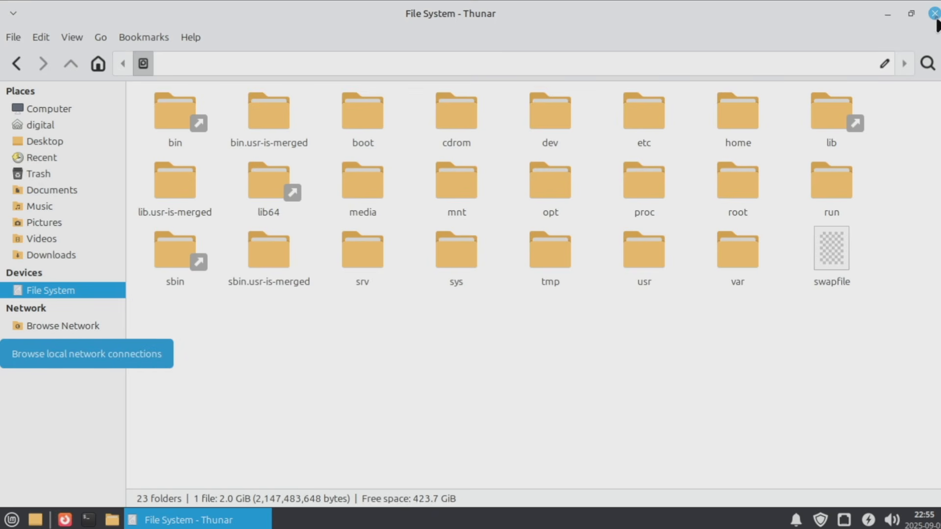
pyautogui.click(935, 15)
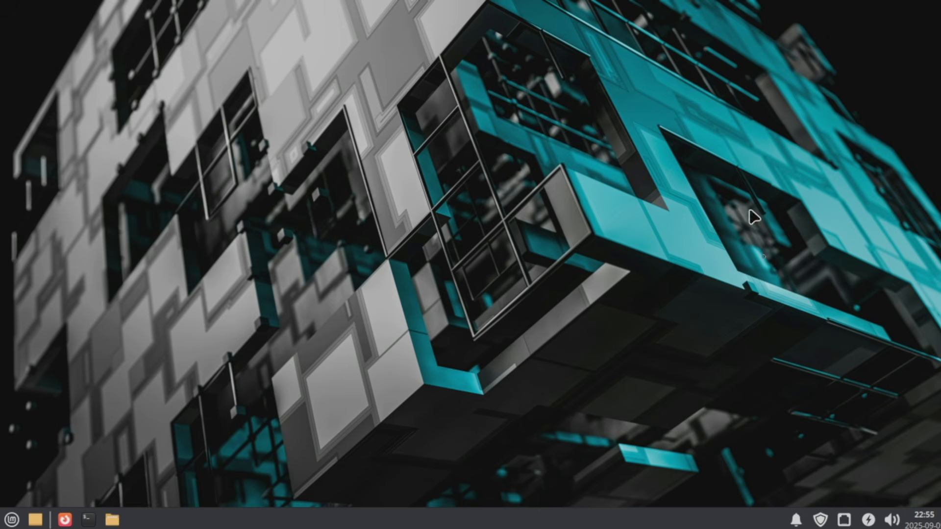
pyautogui.click(916, 518)
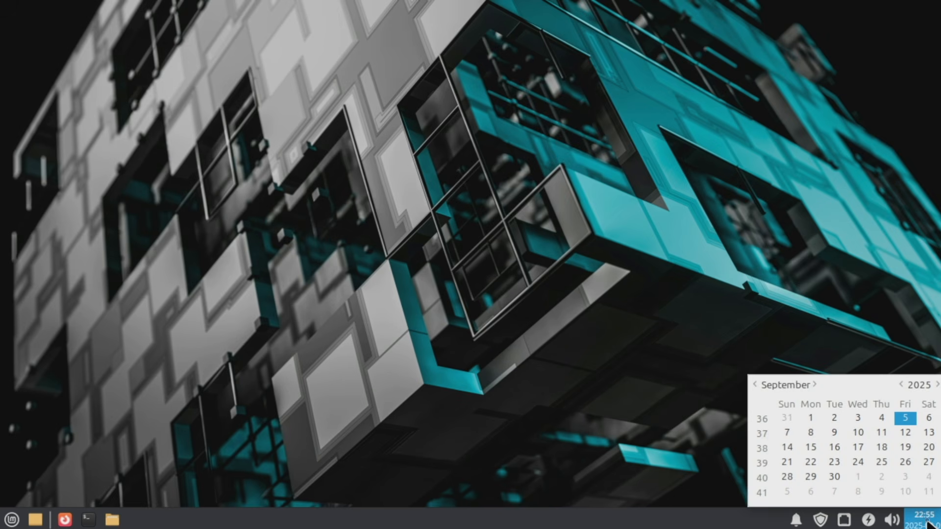
pyautogui.click(897, 522)
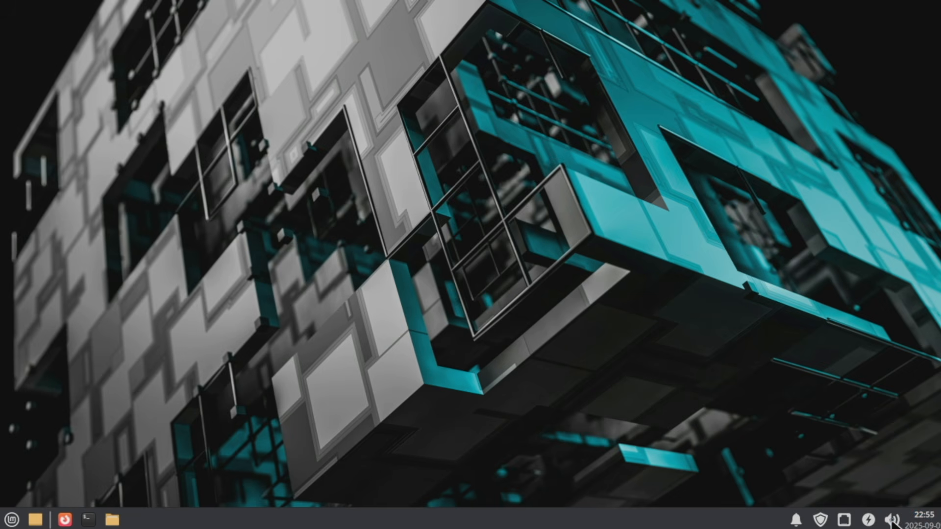
pyautogui.click(896, 520)
pyautogui.click(870, 521)
pyautogui.click(870, 522)
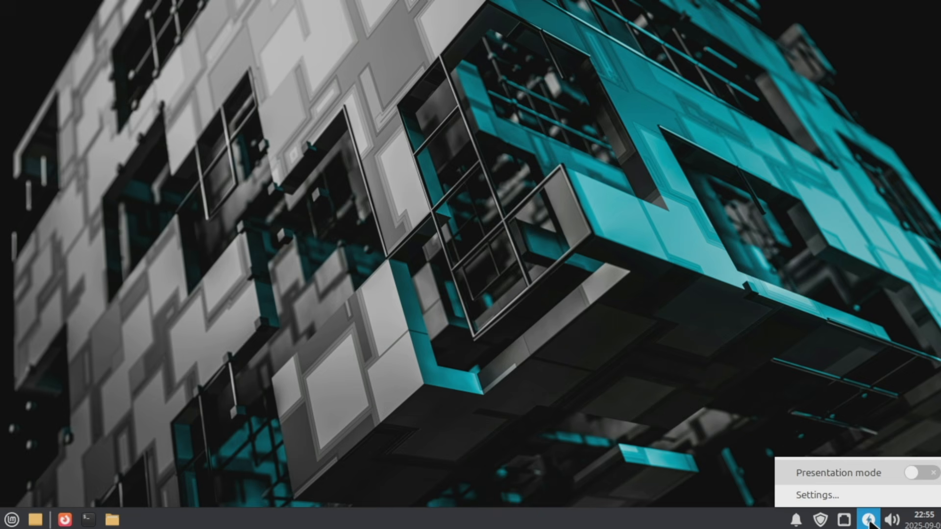
pyautogui.click(844, 521)
pyautogui.click(844, 520)
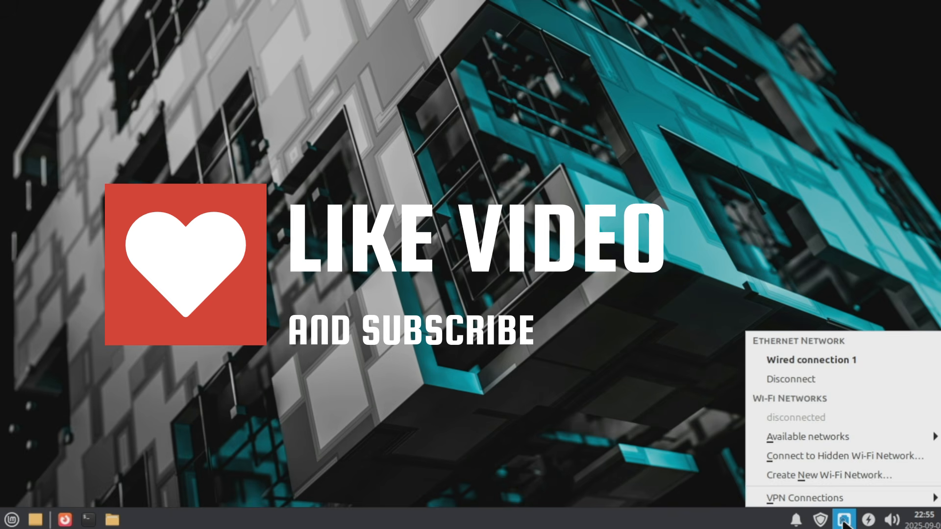
pyautogui.click(821, 521)
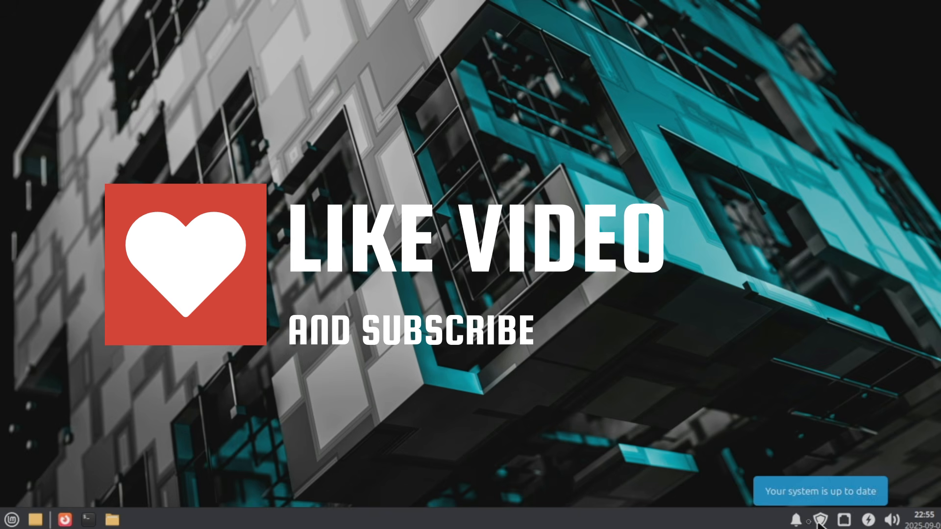
pyautogui.click(798, 522)
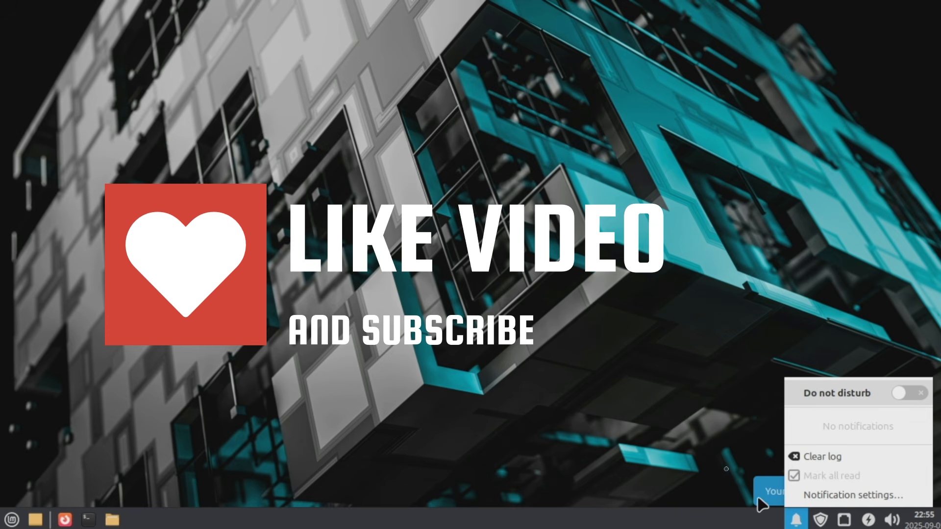
pyautogui.click(712, 463)
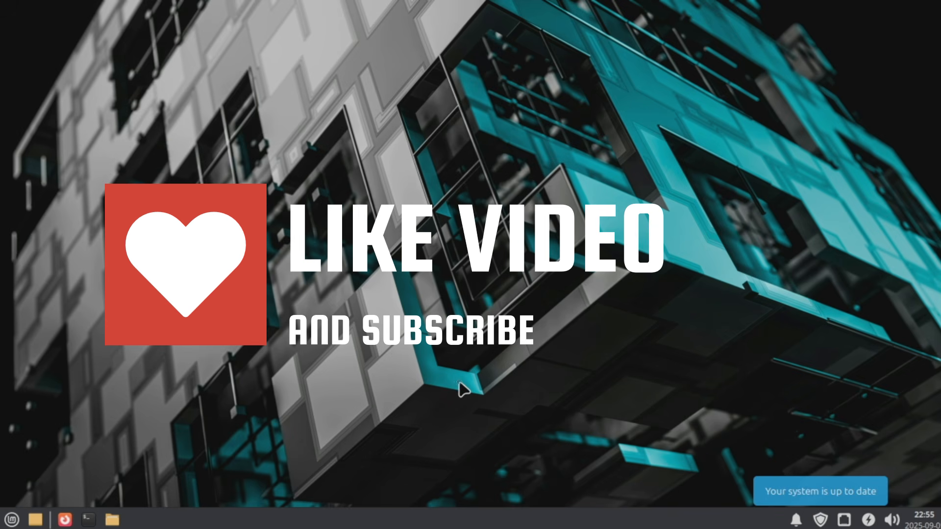
pyautogui.rightClick(302, 181)
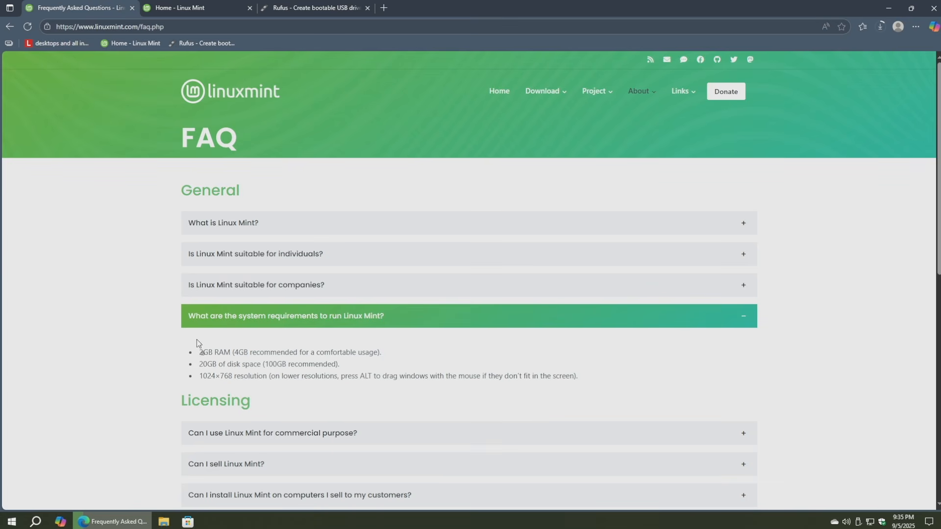
# Step: Highlight the 2GB RAM and disk space requirement lines in the FAQ answer
pyautogui.moveTo(199, 352); pyautogui.dragTo(382, 352)
pyautogui.click(405, 357)
pyautogui.moveTo(199, 364); pyautogui.dragTo(270, 362)
pyautogui.click(260, 371)
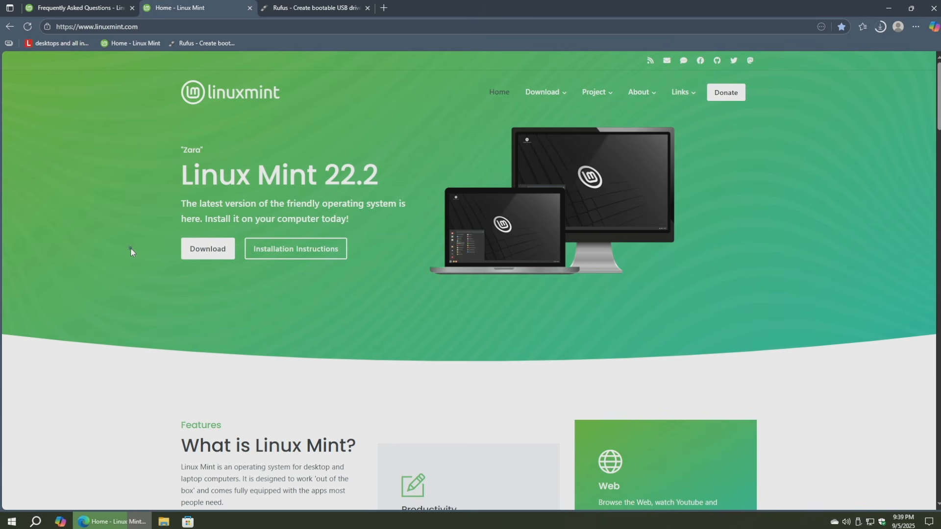
# Step: Open the Linux Mint 22.2 download page and scroll down to the Xfce Edition
pyautogui.click(210, 250)
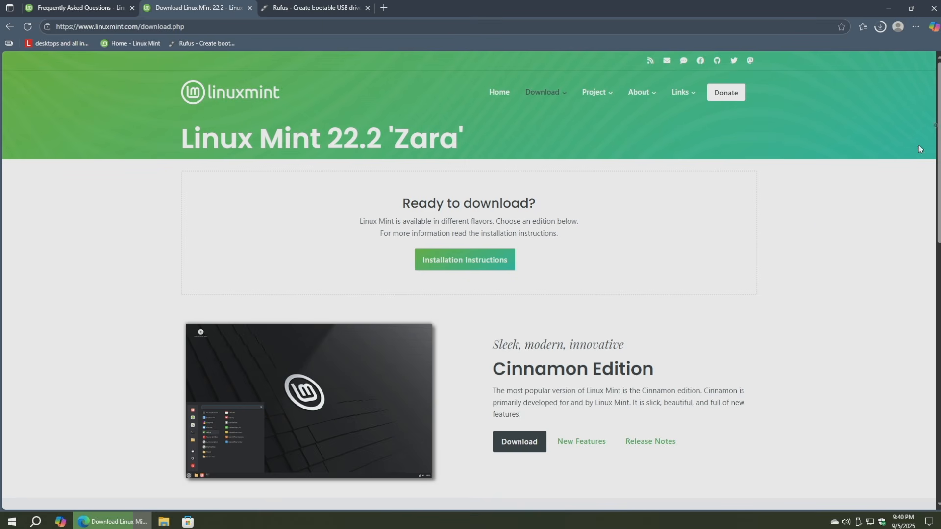
pyautogui.moveTo(933, 126); pyautogui.dragTo(933, 179)
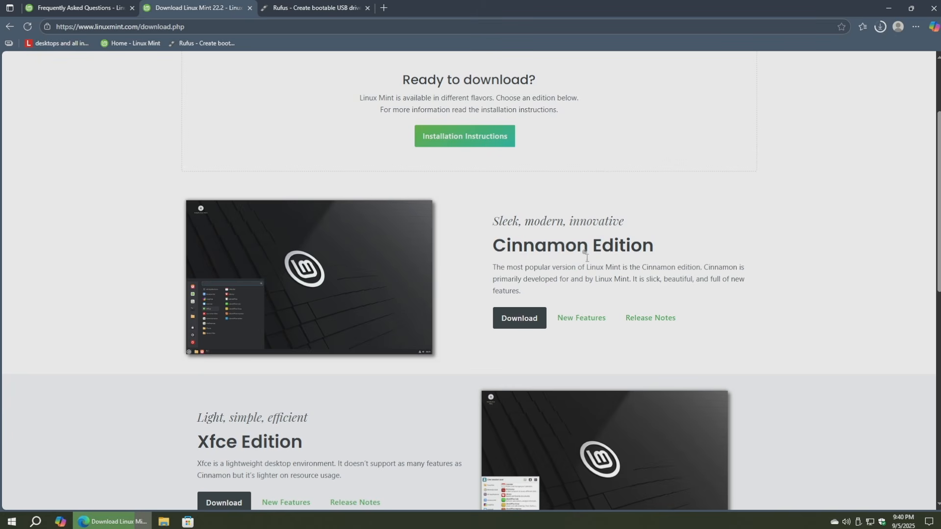
pyautogui.scroll(-4, 814, 270)
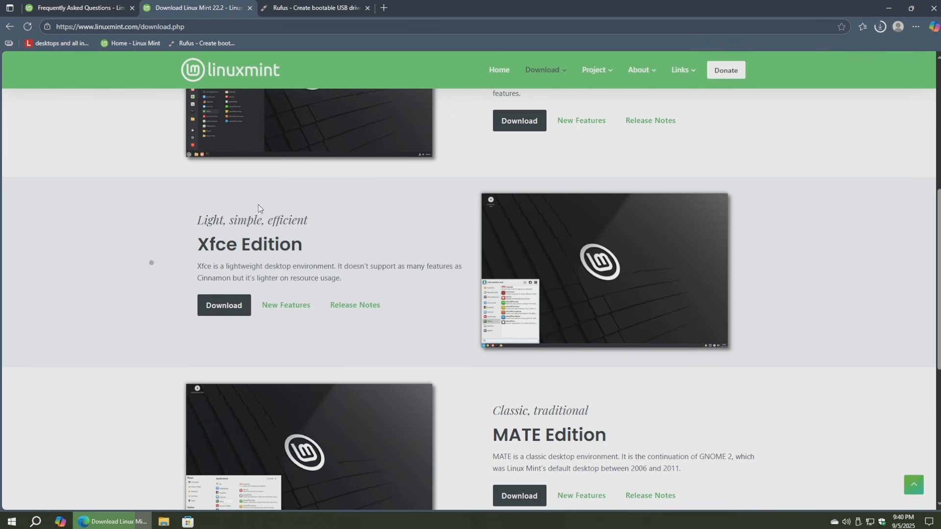
# Step: Open the Xfce Edition download page, scroll through its mirrors table, then switch to the Rufus tab
pyautogui.click(224, 307)
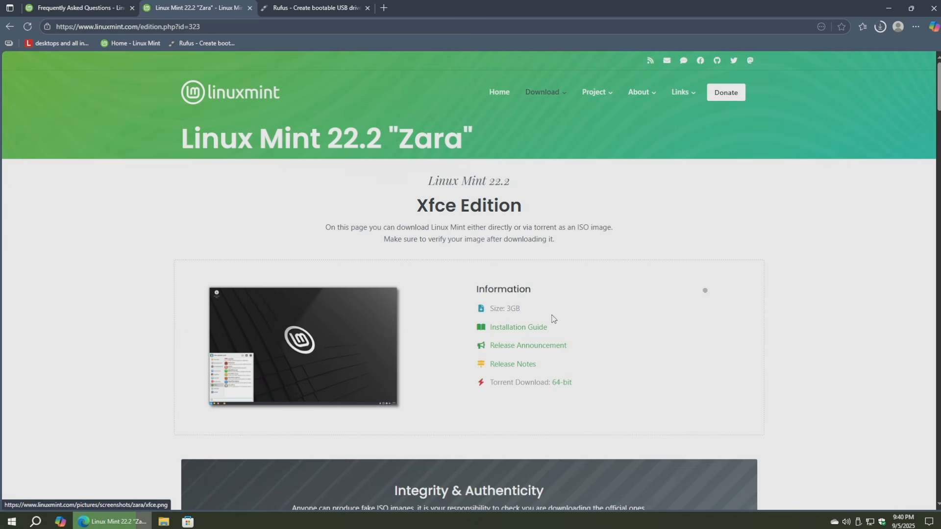
pyautogui.scroll(-4, 507, 290)
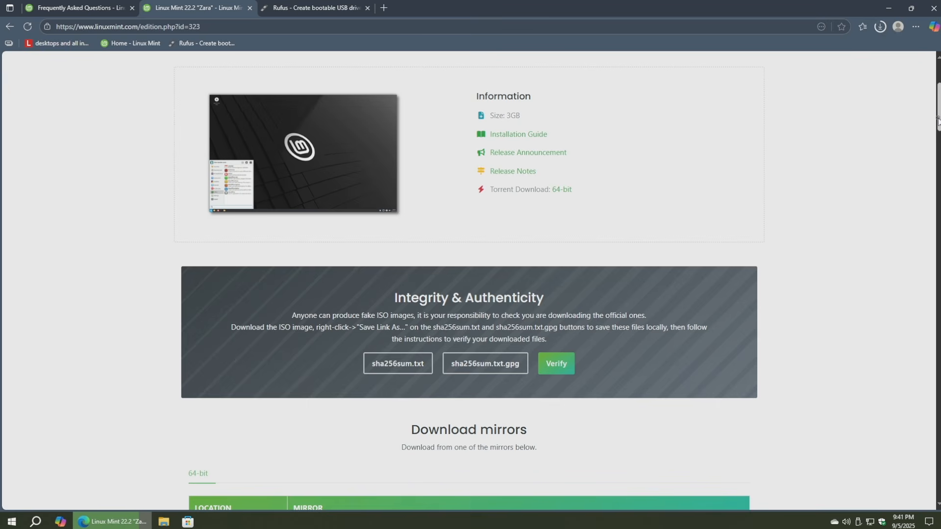
pyautogui.moveTo(938, 121); pyautogui.dragTo(939, 130)
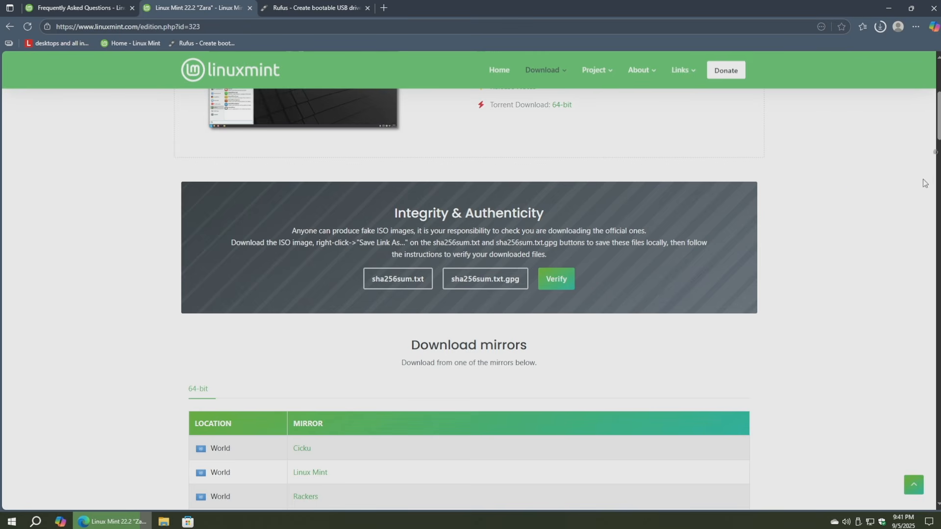
pyautogui.scroll(-5, 878, 203)
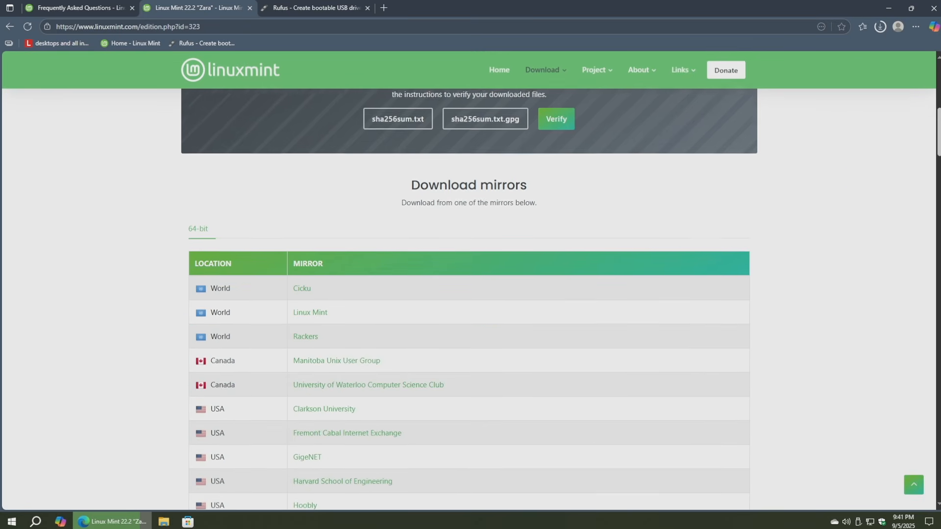
pyautogui.scroll(-1, 878, 204)
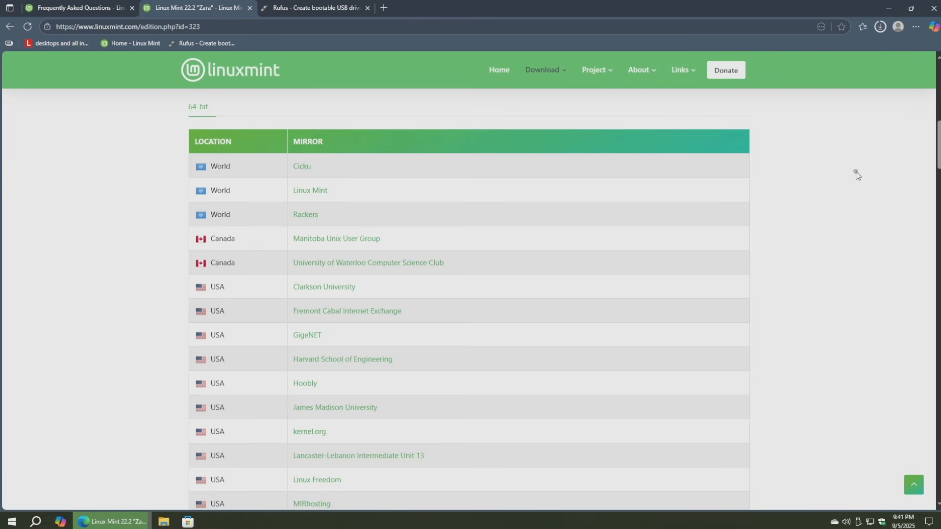
pyautogui.hotkey('ctrl', 'Tab')
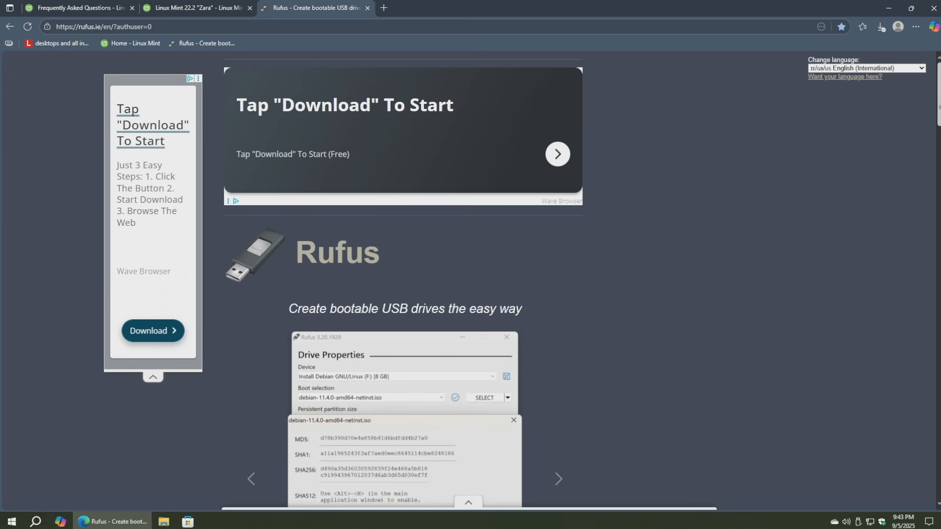
# Step: Scroll to the Latest releases table and download rufus-4.9.exe (Standard, Windows x64)
pyautogui.moveTo(938, 107); pyautogui.dragTo(939, 214)
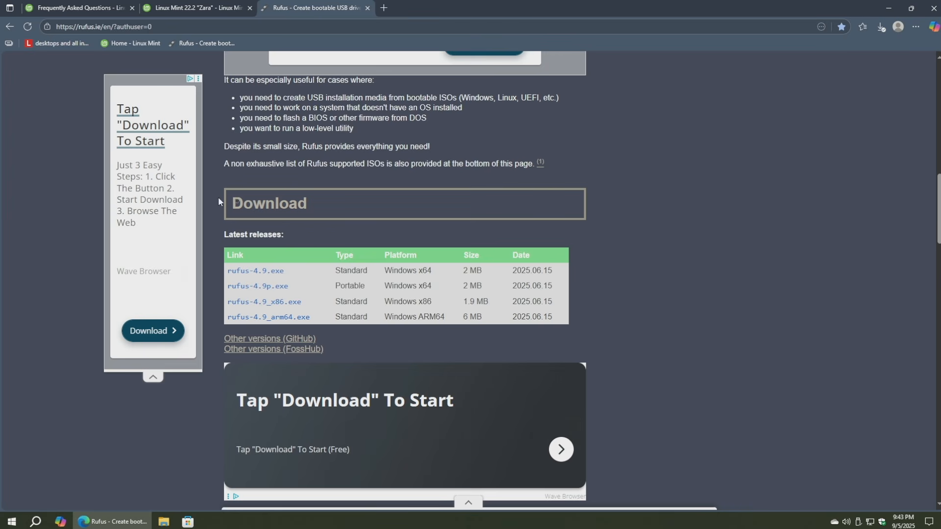
pyautogui.moveTo(219, 205); pyautogui.dragTo(317, 204)
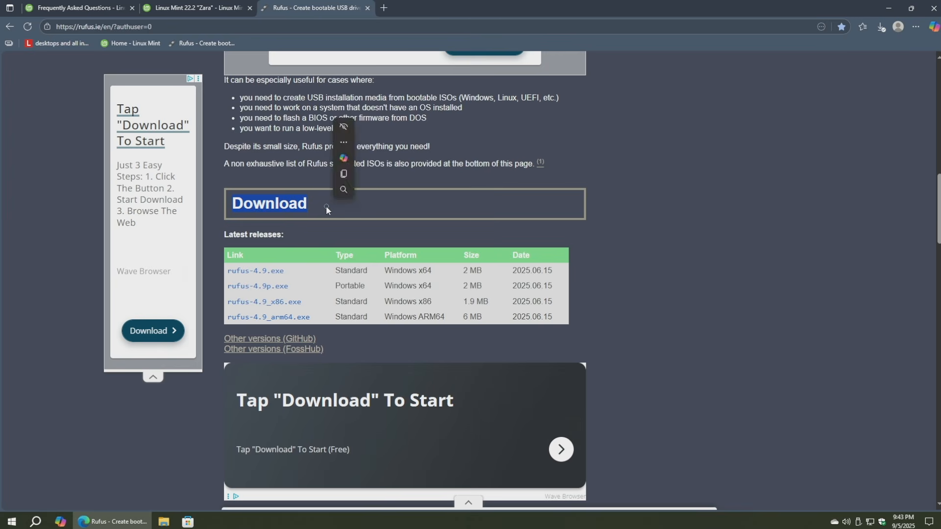
pyautogui.click(250, 235)
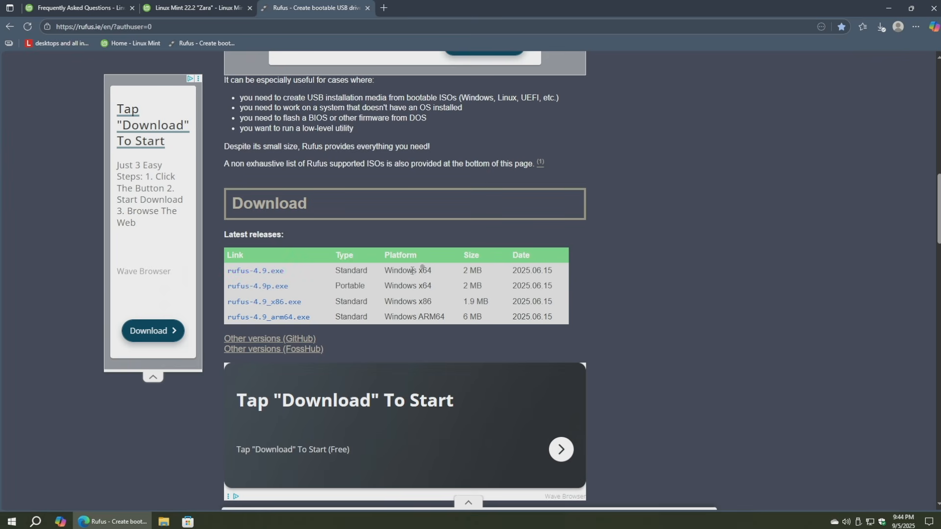
pyautogui.click(260, 273)
# Step: Close the Microsoft Edge window
pyautogui.click(933, 11)
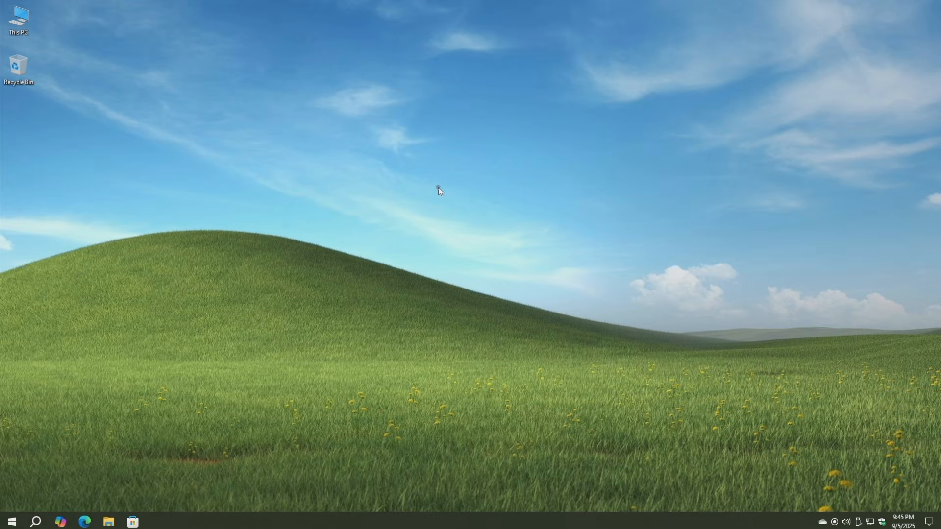
# Step: Search 'auto' from Start, switch AutoPlay for all media and devices Off, and close Settings
pyautogui.click(8, 526)
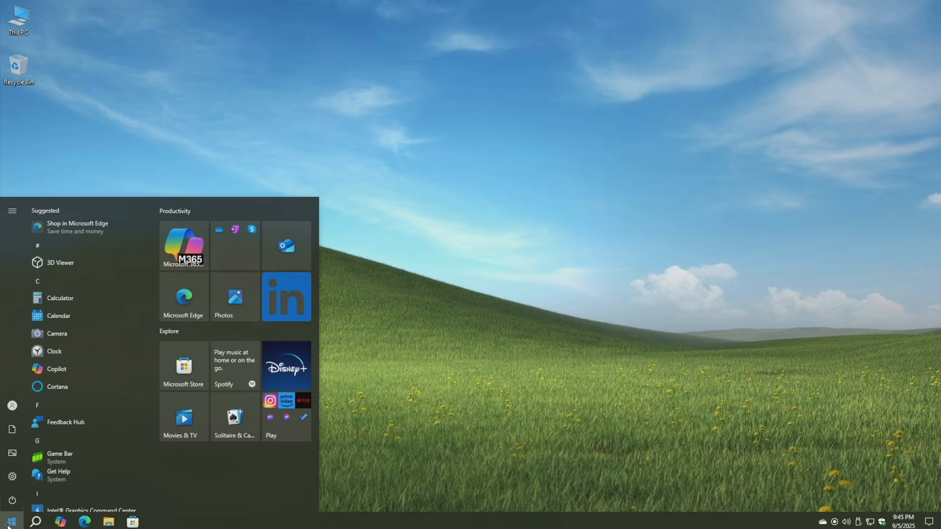
pyautogui.click(8, 526)
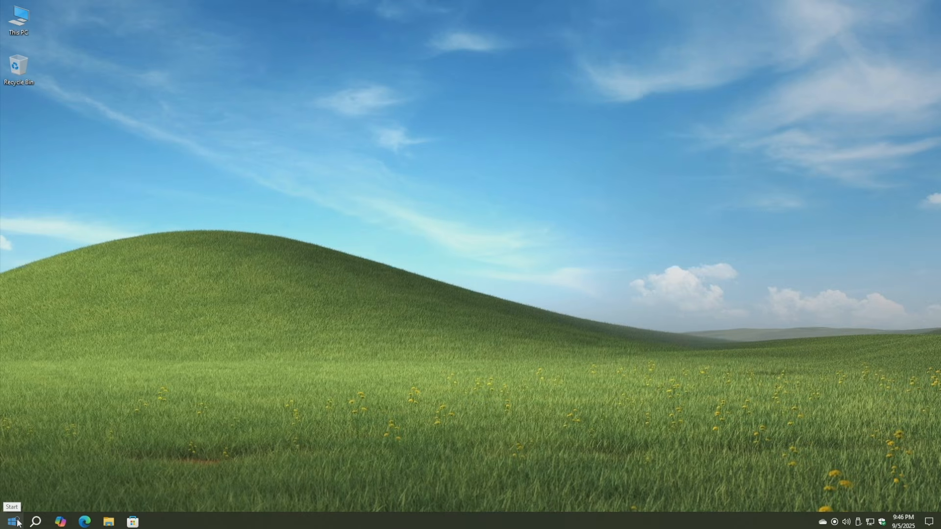
pyautogui.click(16, 523)
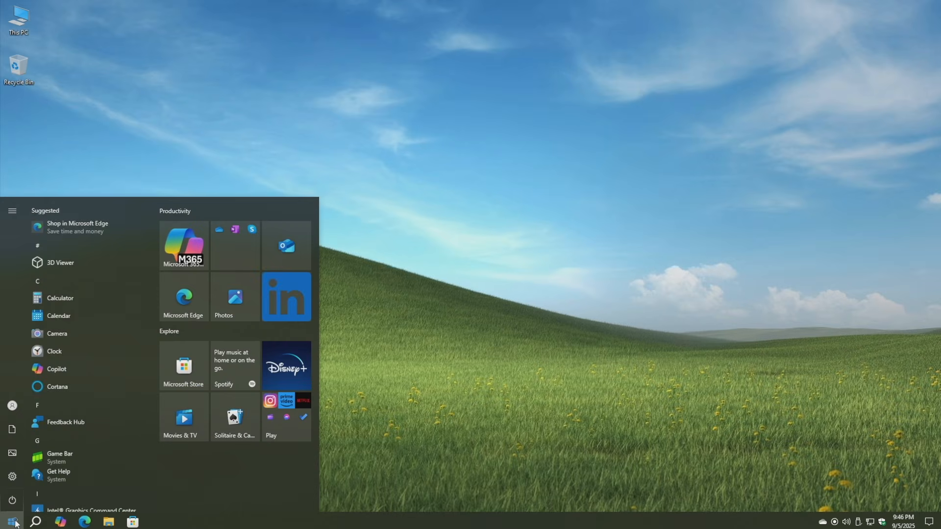
pyautogui.write('auto')
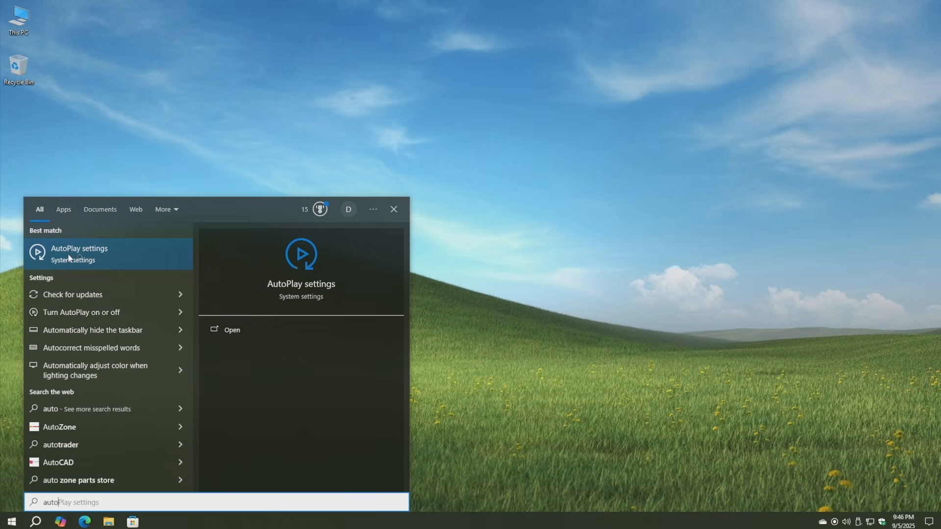
pyautogui.click(103, 255)
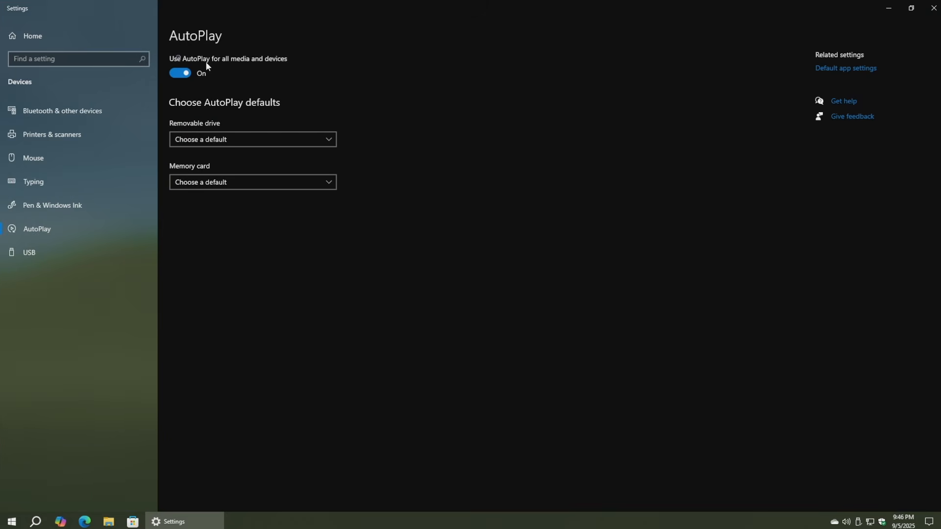
pyautogui.click(182, 75)
pyautogui.click(934, 8)
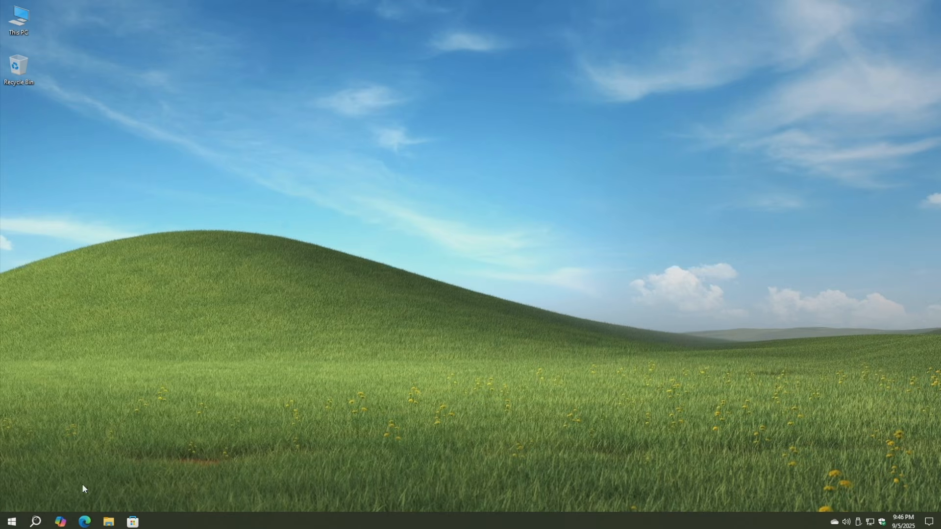
# Step: Search 'security', open Windows Security, switch Real-time protection Off, confirm, and close the window
pyautogui.click(11, 522)
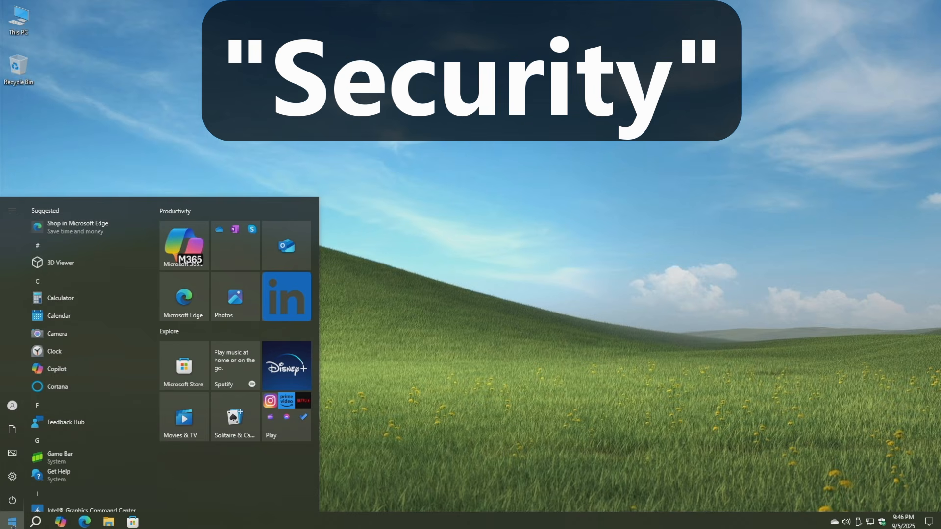
pyautogui.write('security')
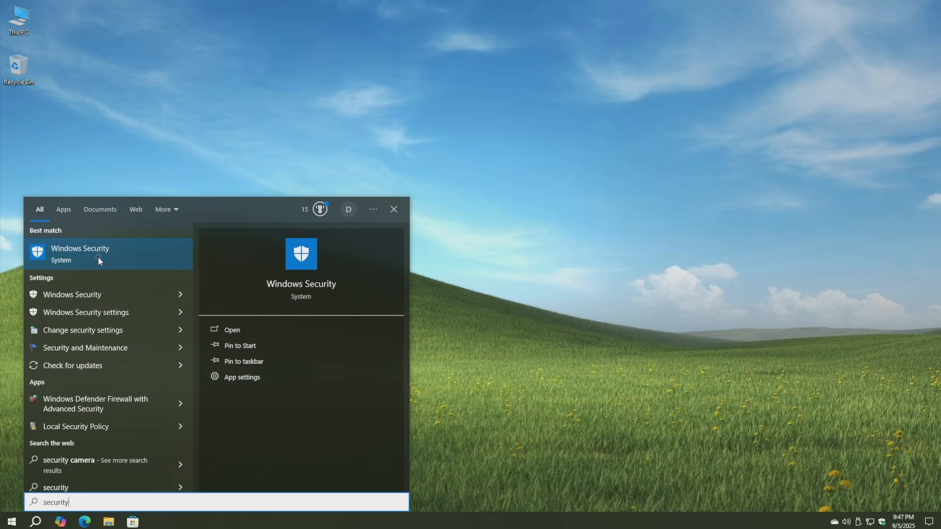
pyautogui.click(98, 256)
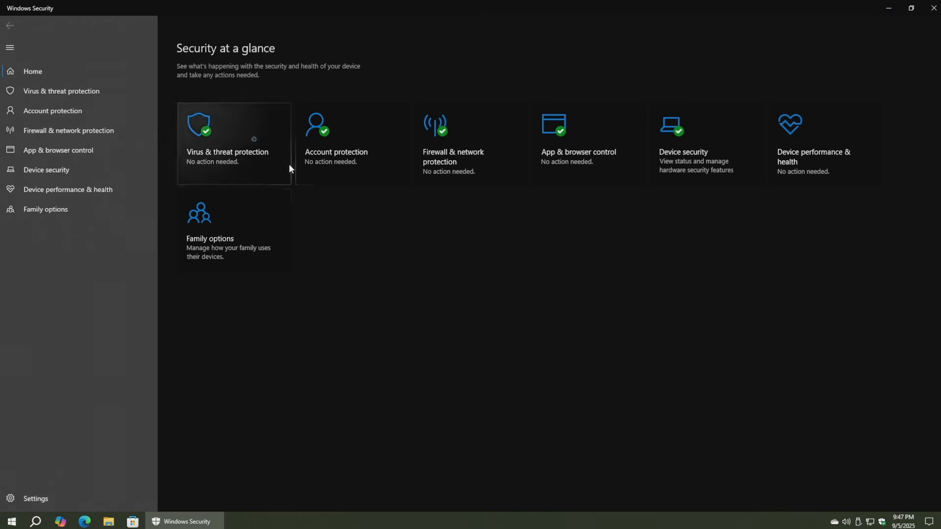
pyautogui.click(246, 120)
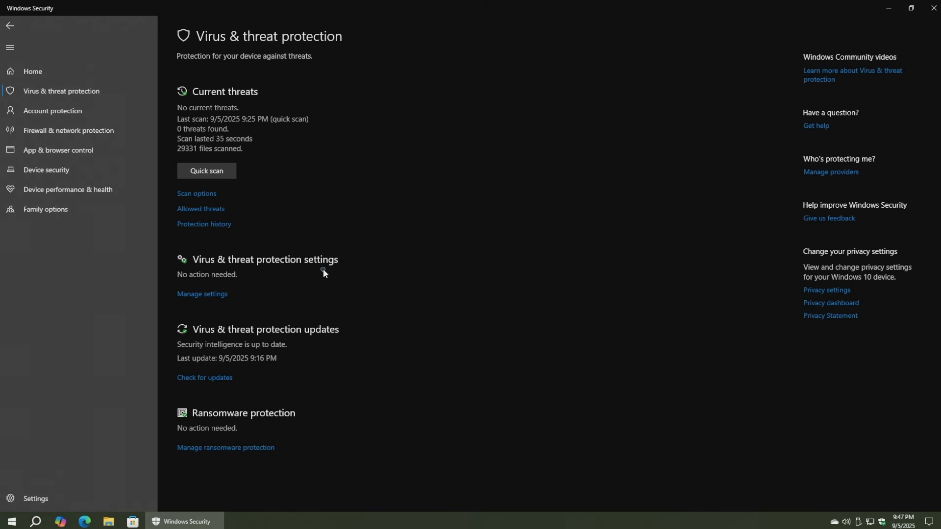
pyautogui.click(204, 294)
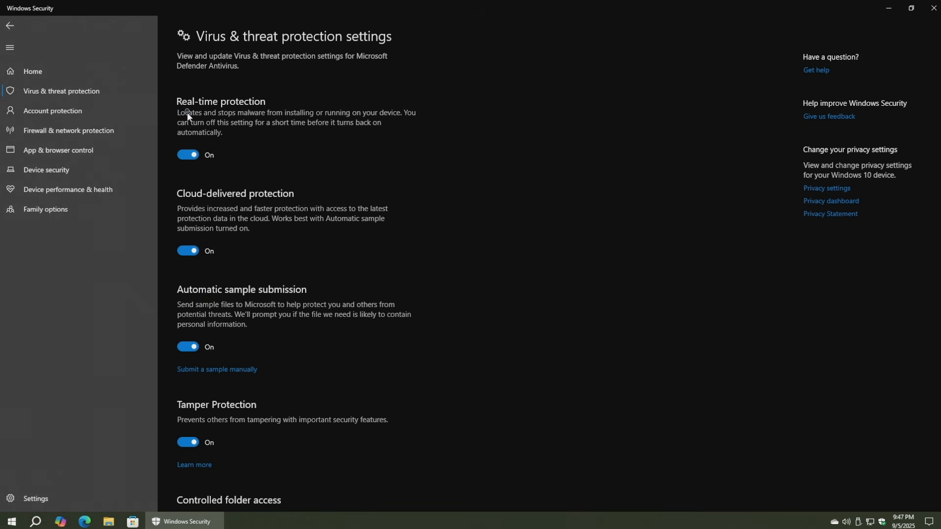
pyautogui.click(193, 155)
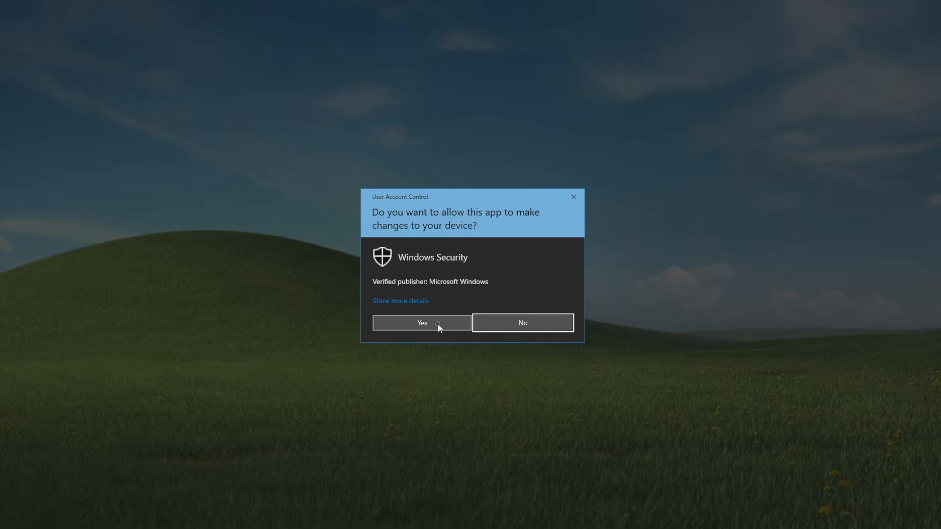
pyautogui.click(421, 323)
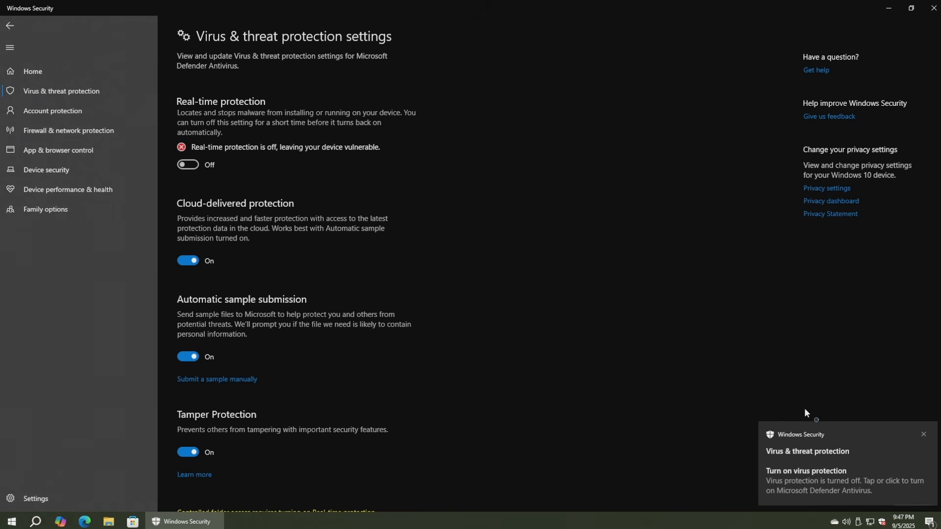
pyautogui.click(925, 435)
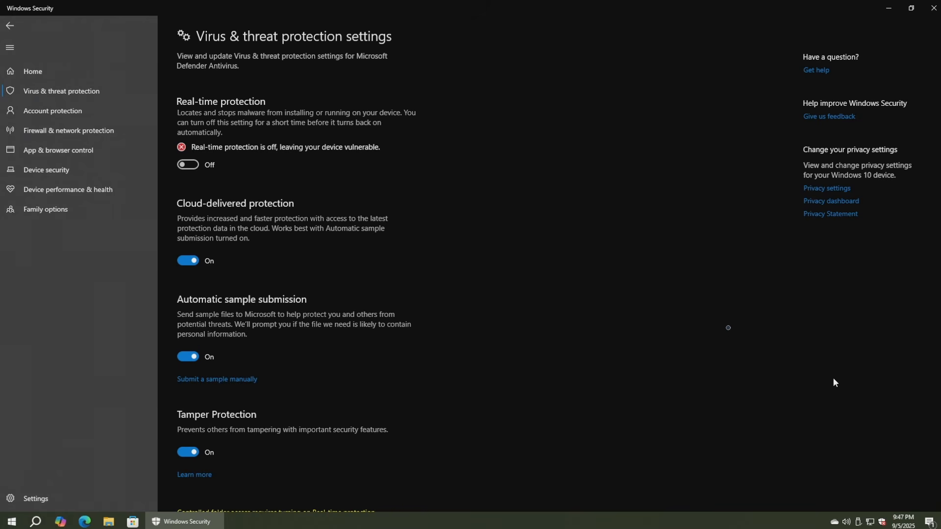
pyautogui.click(934, 8)
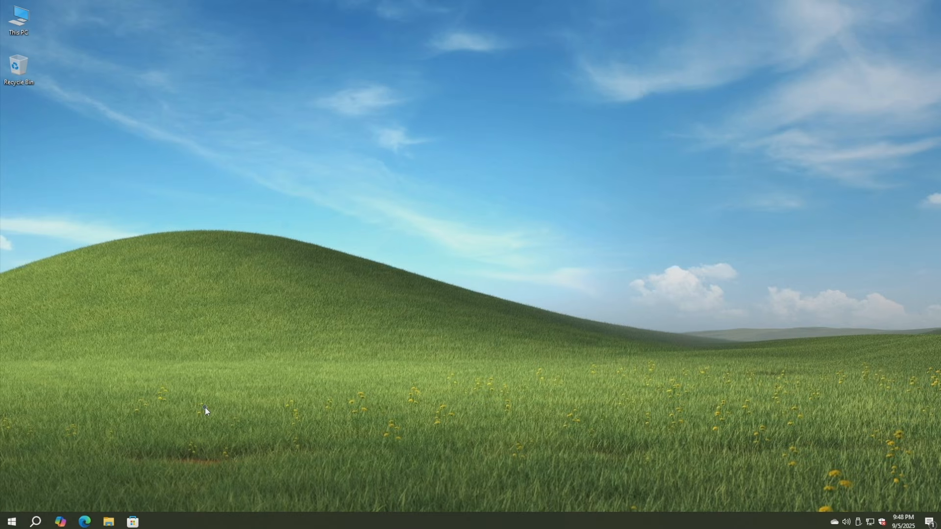
# Step: Run rufus-4.9.exe from the Downloads folder and approve the User Account Control prompt
pyautogui.click(109, 522)
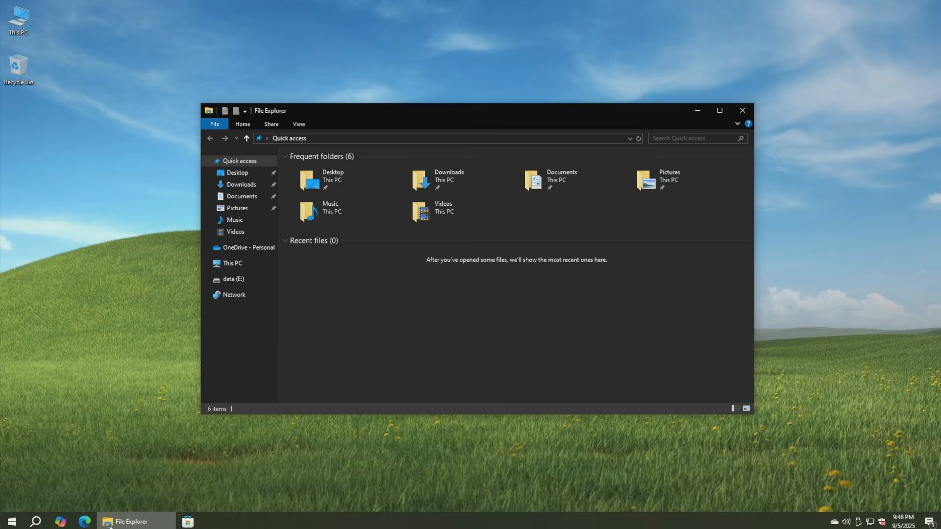
pyautogui.click(242, 186)
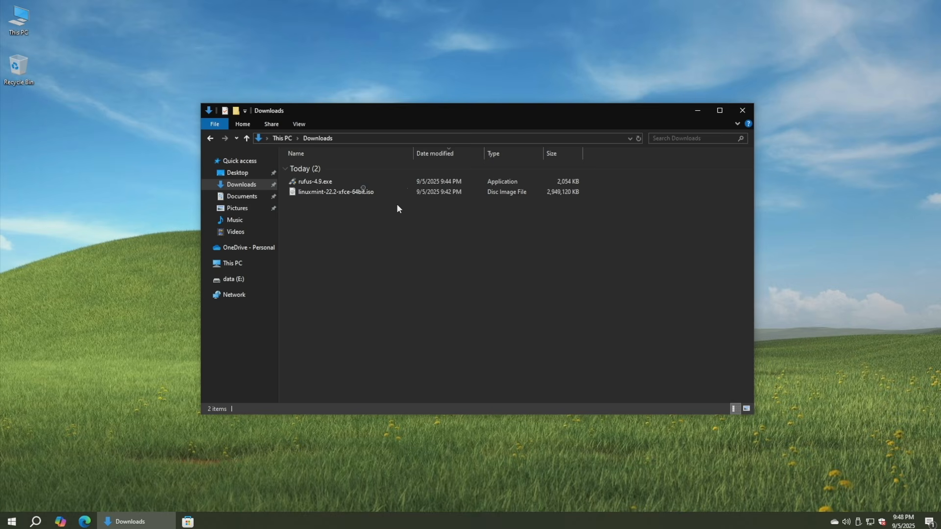
pyautogui.doubleClick(346, 181)
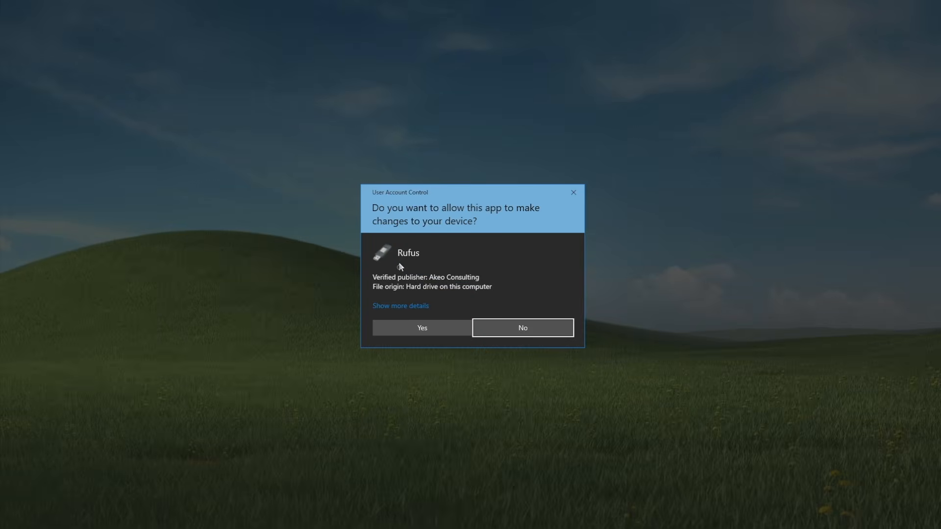
pyautogui.click(436, 326)
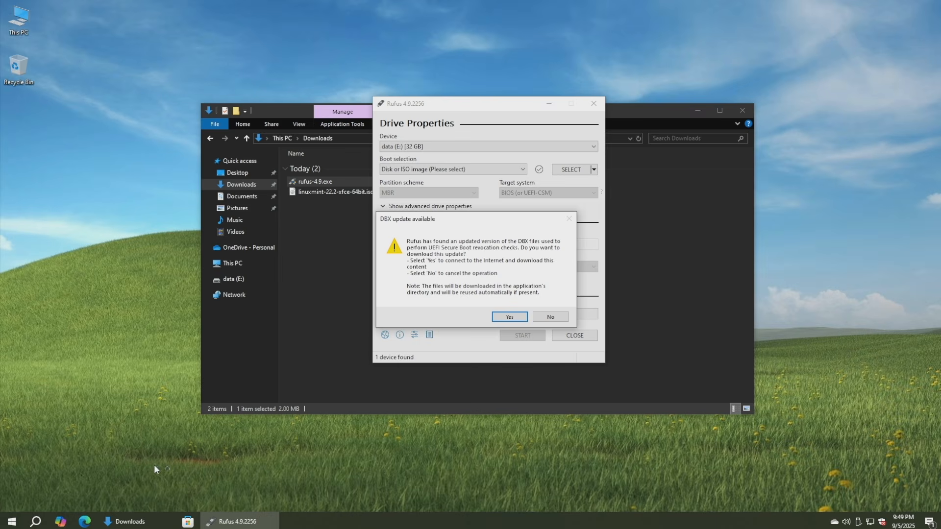
# Step: On This PC, select the 32 GB data (E:) drive and open its Format options
pyautogui.click(291, 110)
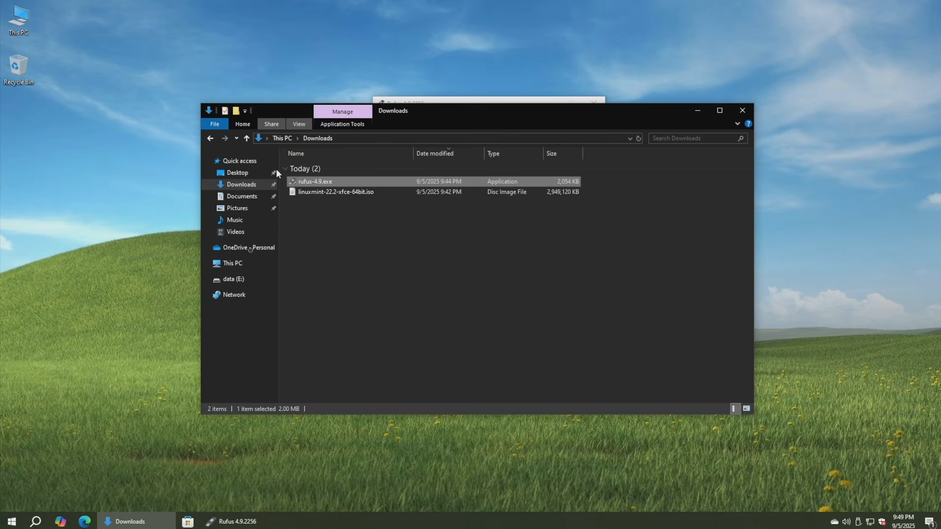
pyautogui.click(235, 265)
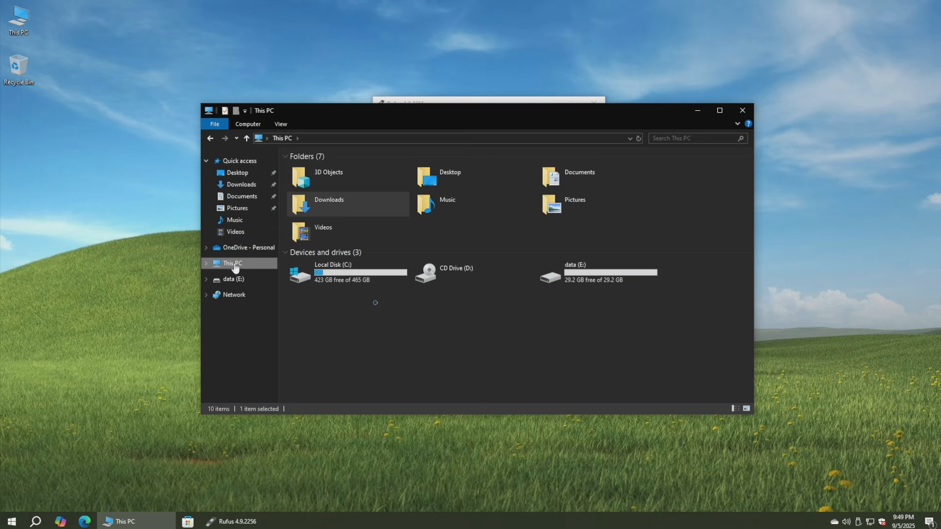
pyautogui.click(579, 281)
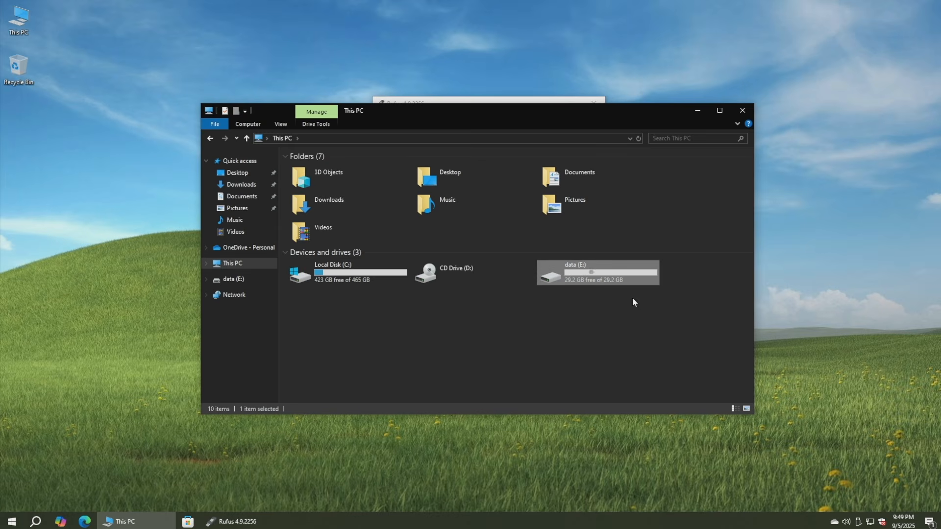
pyautogui.click(566, 316)
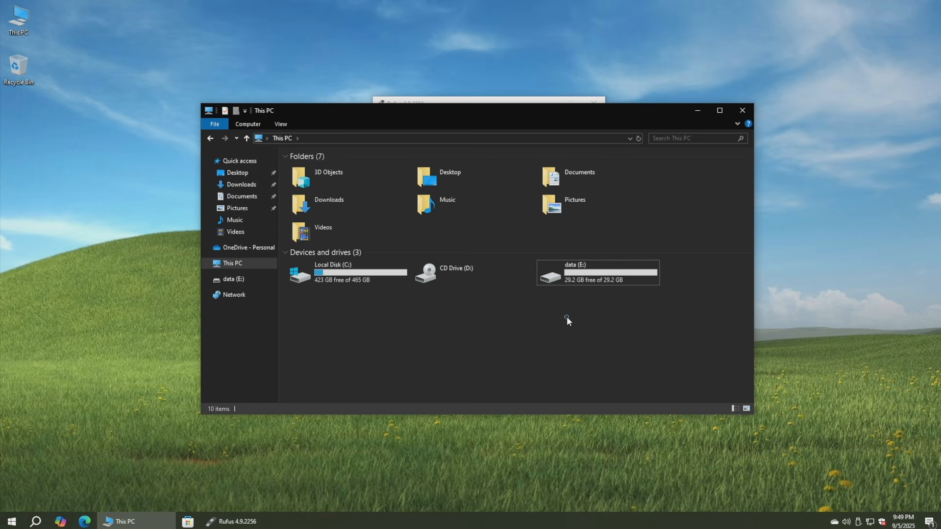
pyautogui.rightClick(593, 277)
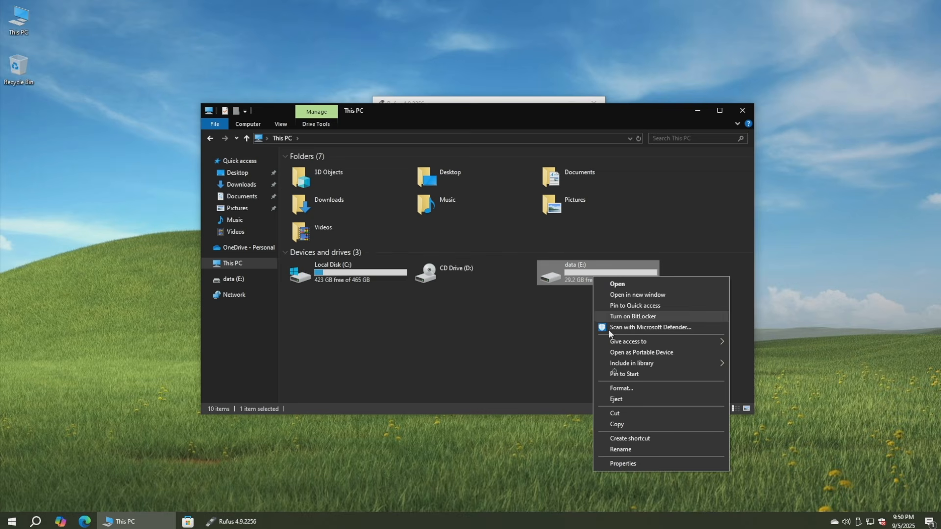
pyautogui.click(618, 387)
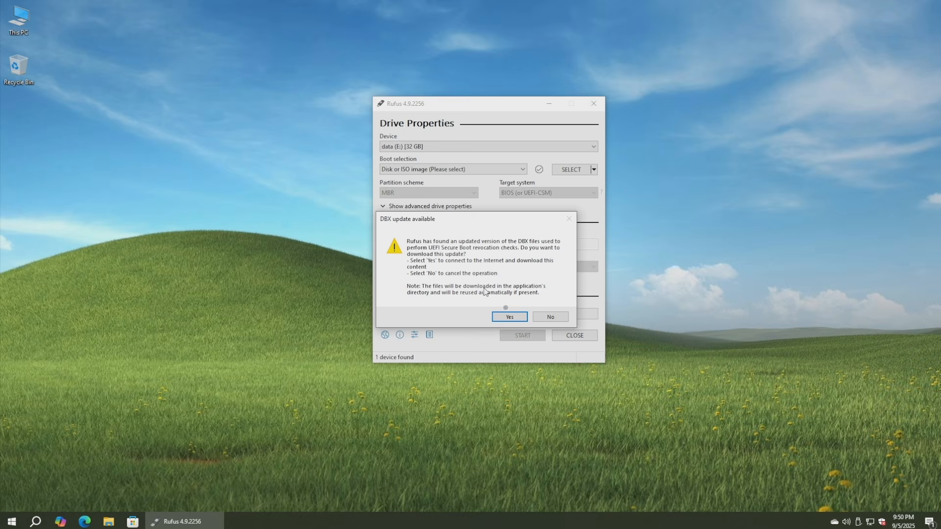
# Step: Accept the DBX update and load linuxmint-22.2-xfce-64bit.iso from Downloads as the boot image
pyautogui.click(510, 317)
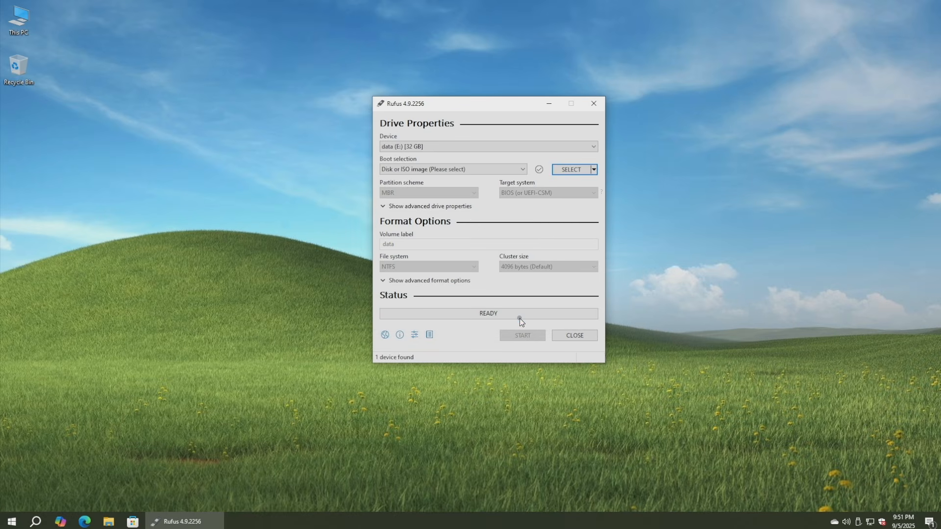
pyautogui.click(571, 170)
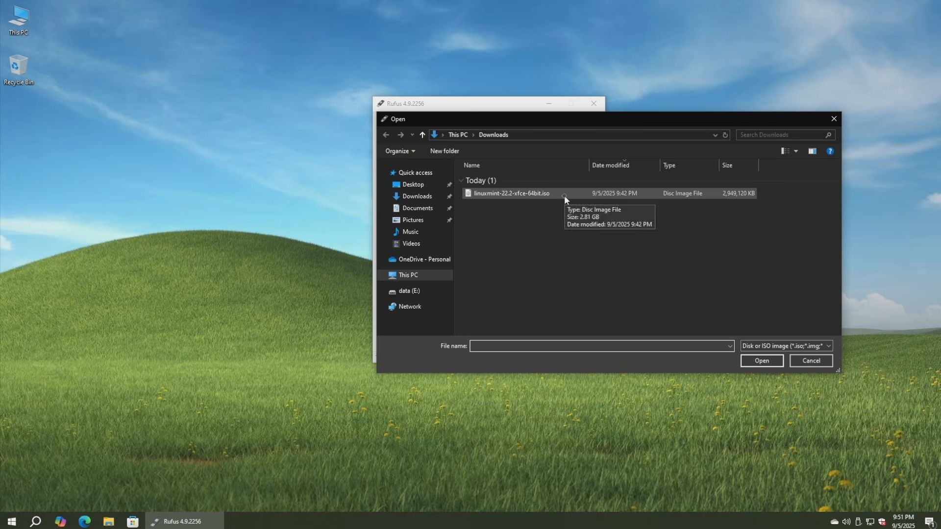
pyautogui.click(564, 196)
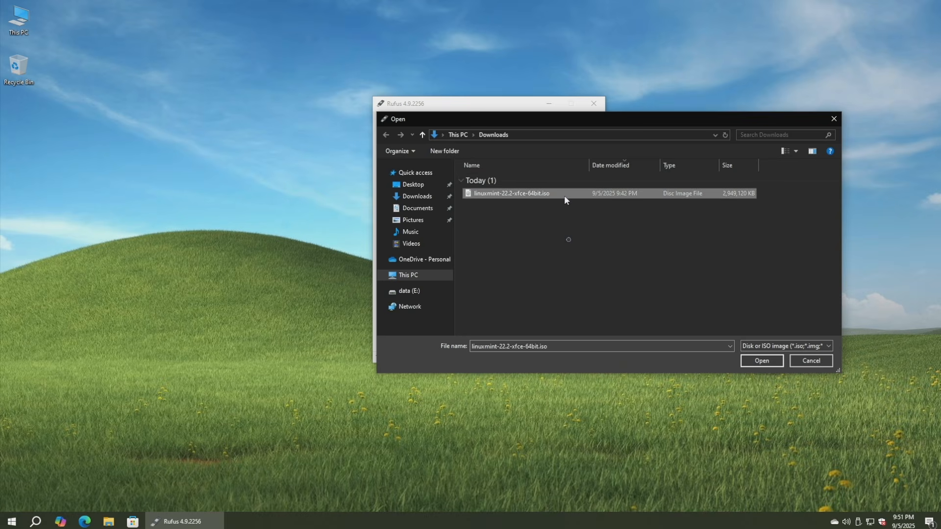
pyautogui.click(755, 360)
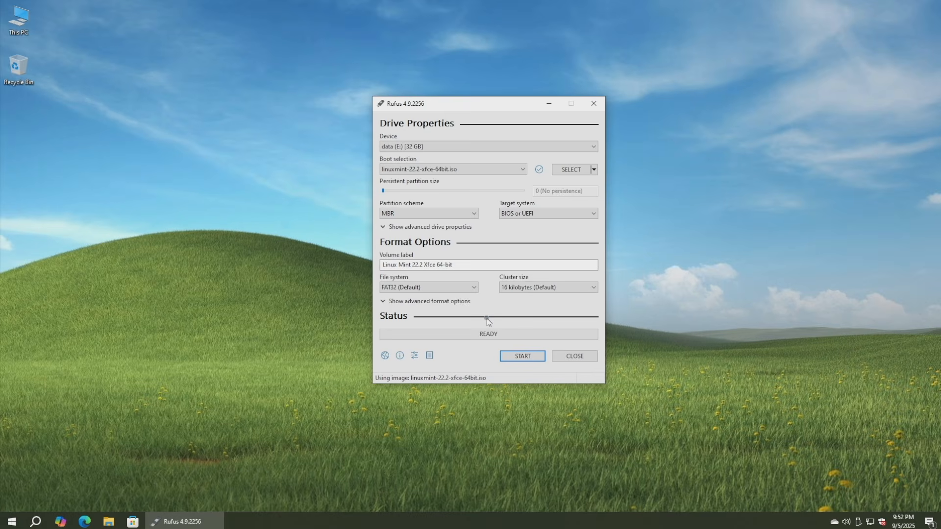
# Step: Start writing the Linux Mint image in ISO Image mode and confirm erasing the USB drive
pyautogui.click(516, 359)
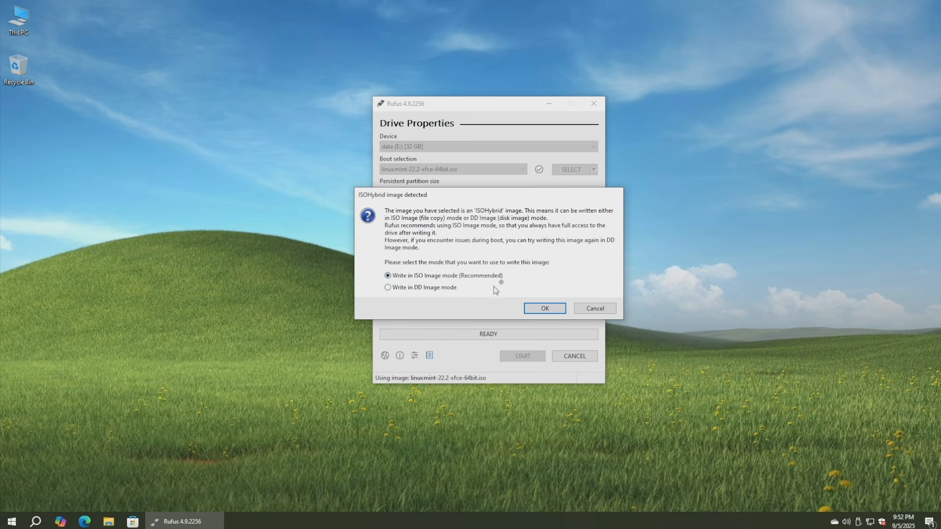
pyautogui.click(539, 308)
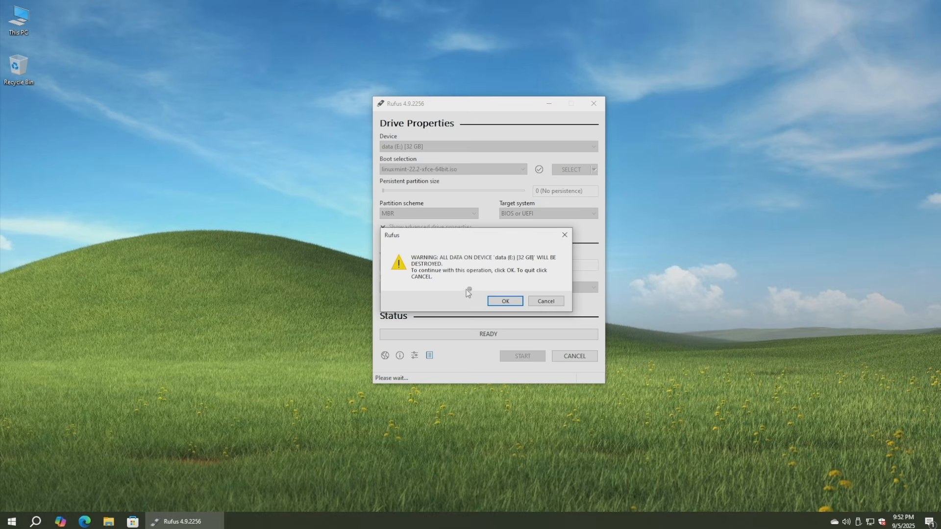
pyautogui.click(513, 301)
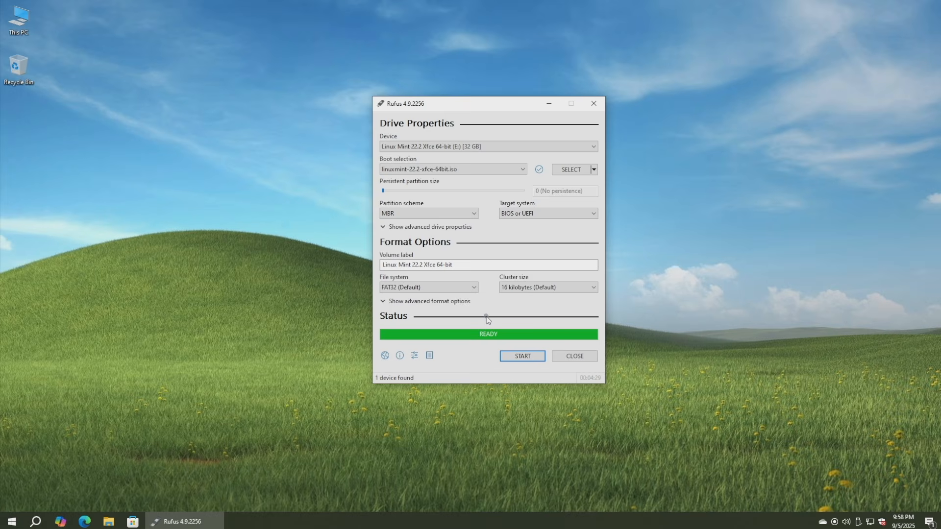
# Step: Close Rufus and eject the USB storage device from the Safely Remove Hardware tray icon
pyautogui.click(578, 360)
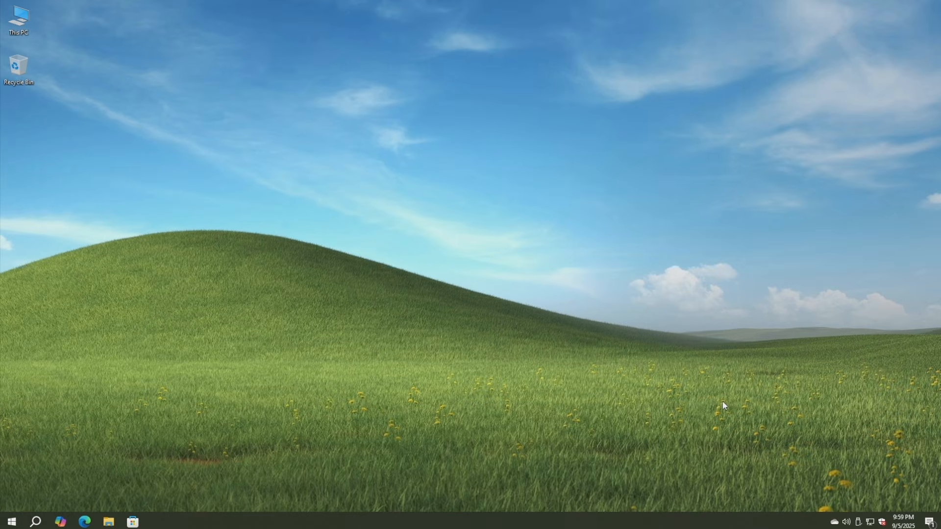
pyautogui.click(859, 523)
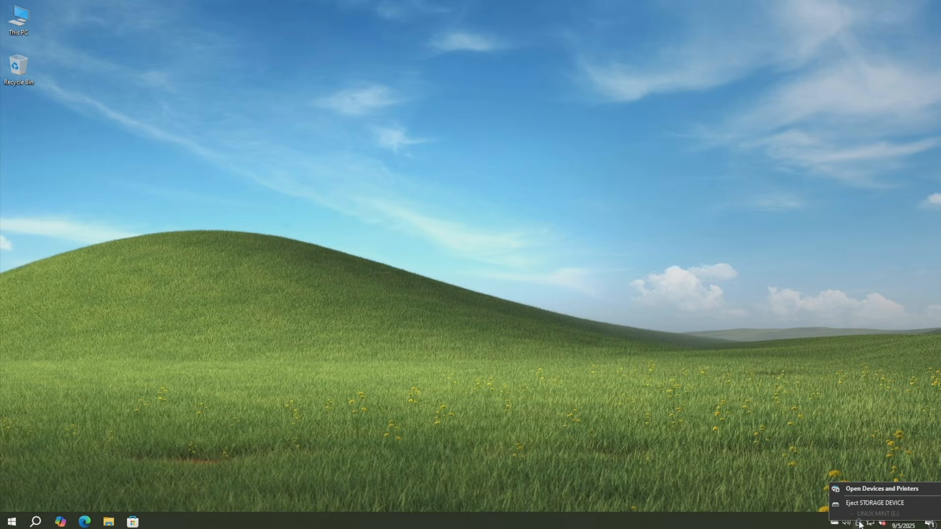
pyautogui.click(863, 503)
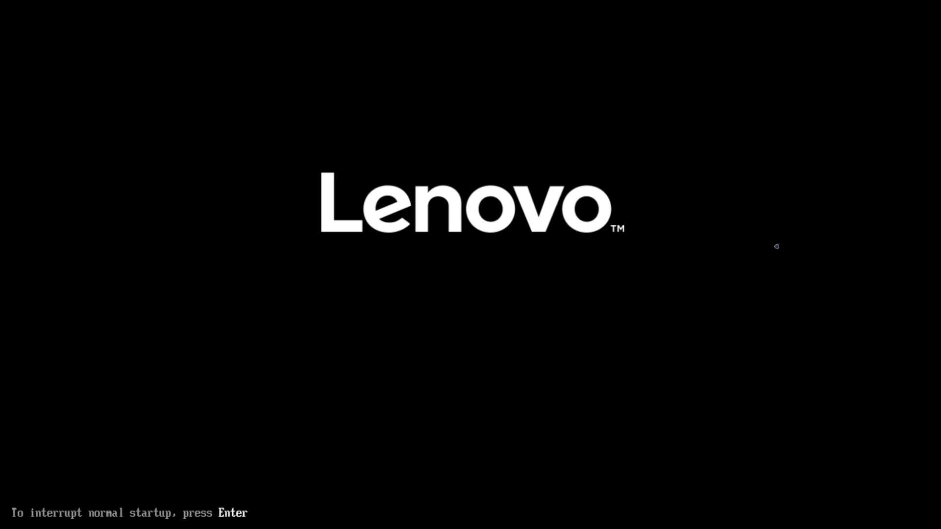
# Step: Interrupt startup with F12 and highlight UEFI: SpecificSTORAGE DEVICE 0009, Partition 1
pyautogui.press('F12')
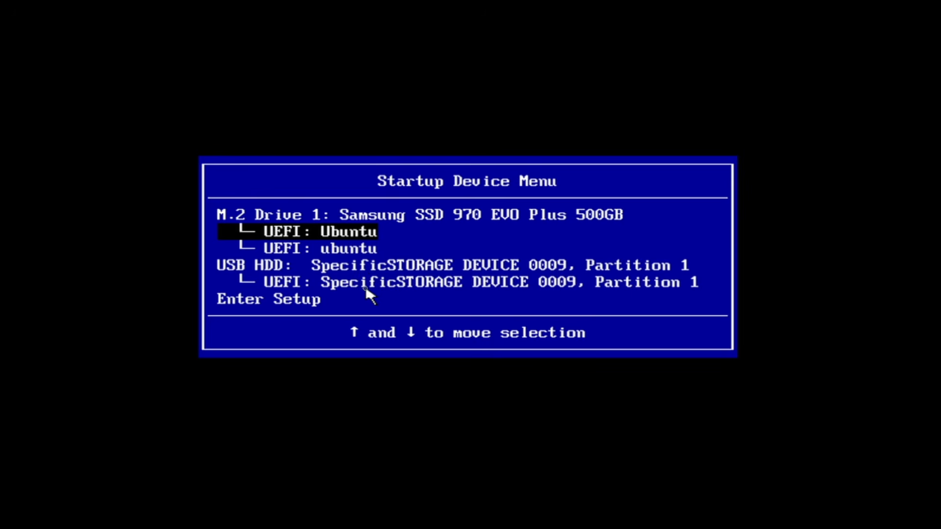
pyautogui.press('Down')
pyautogui.press('Down')
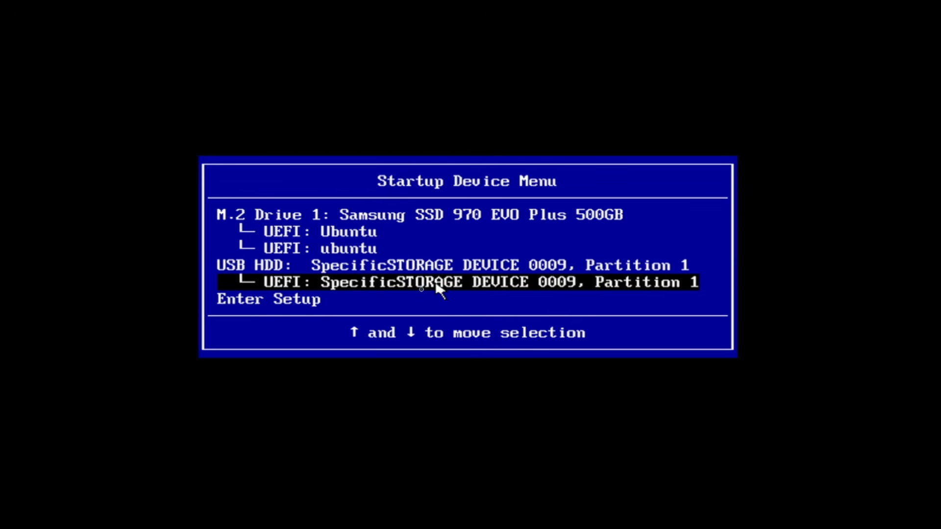
# Step: Boot from the USB, browse the GRUB entries, then start the standard Linux Mint 22.2 Xfce 64-bit session
pyautogui.press('Return')
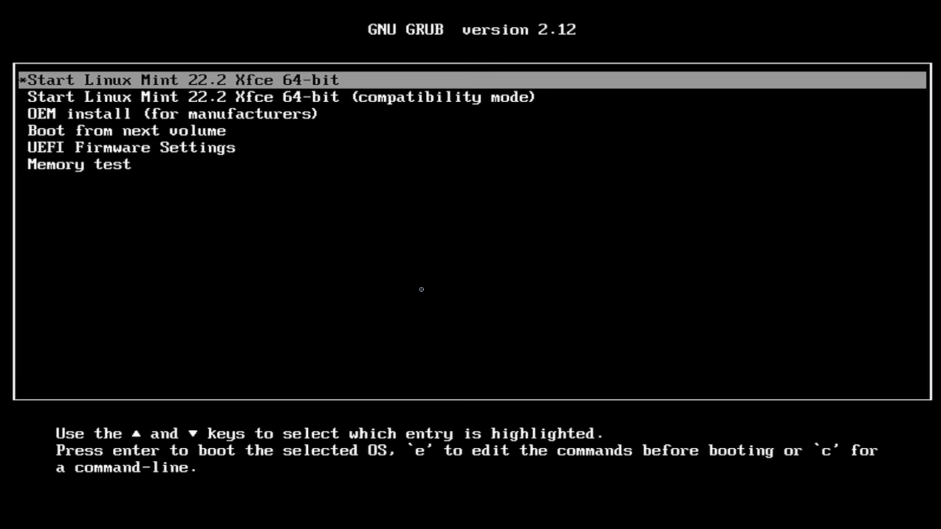
pyautogui.press('Down')
pyautogui.press('Up')
pyautogui.press('Down')
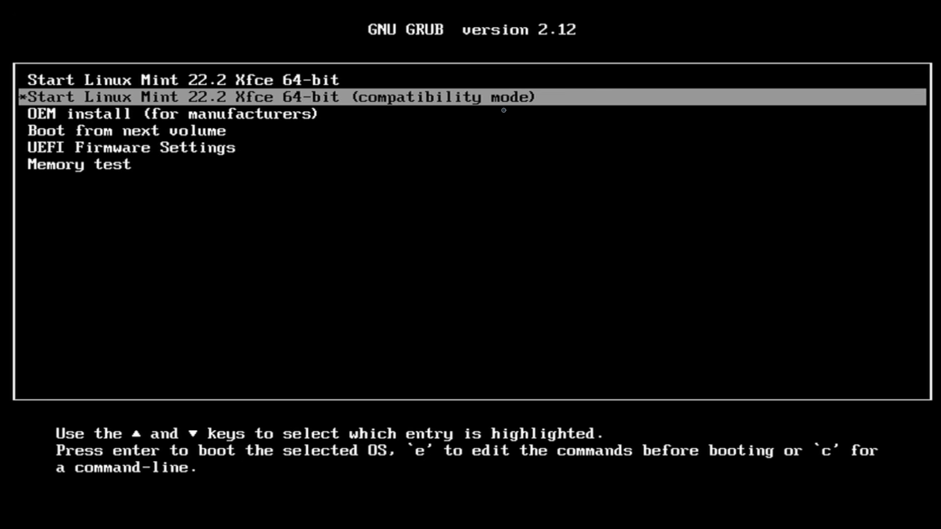
pyautogui.press('Down')
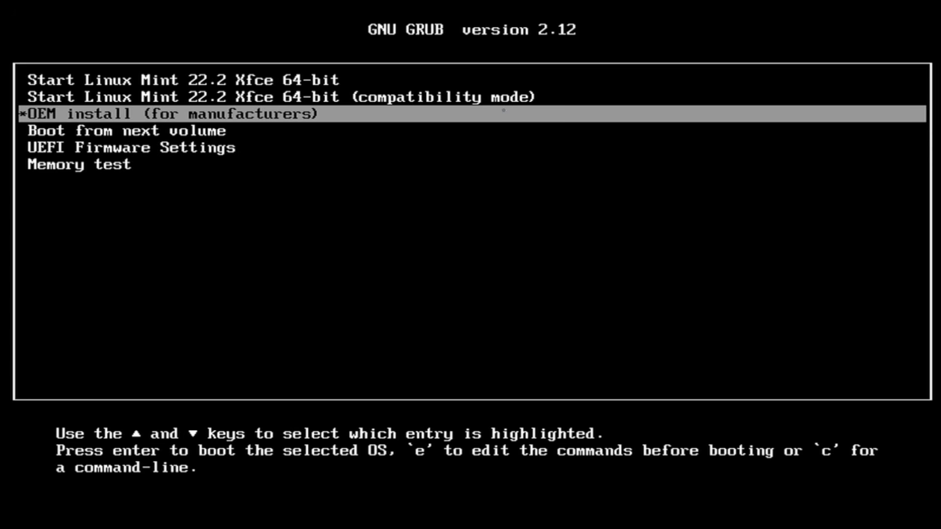
pyautogui.press('Down')
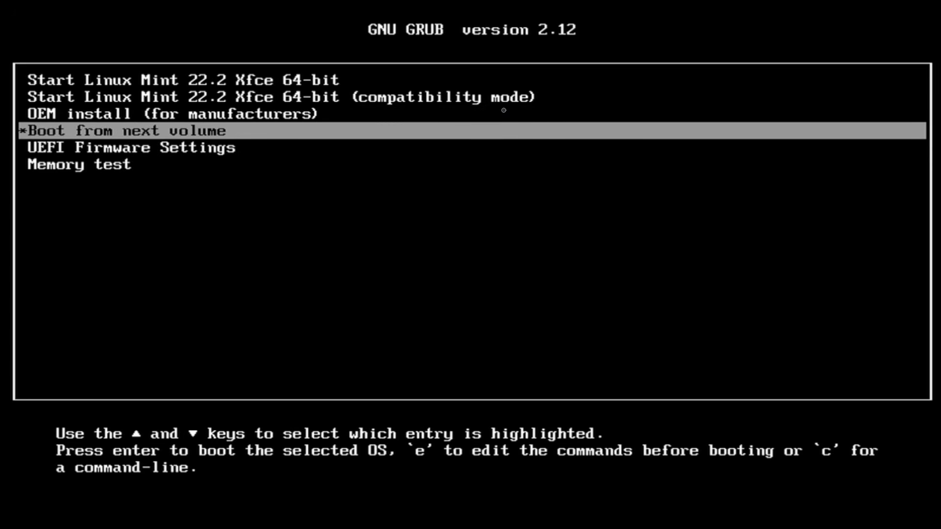
pyautogui.press('Down')
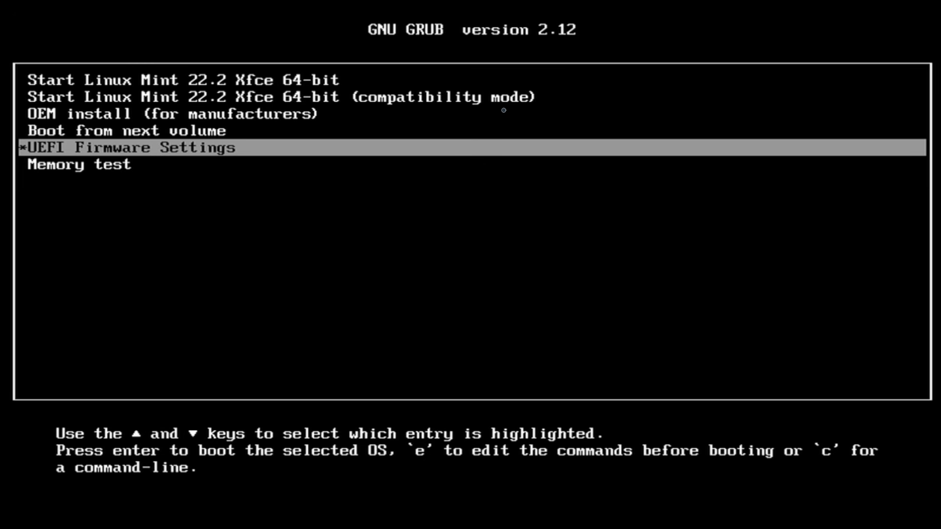
pyautogui.press('Down')
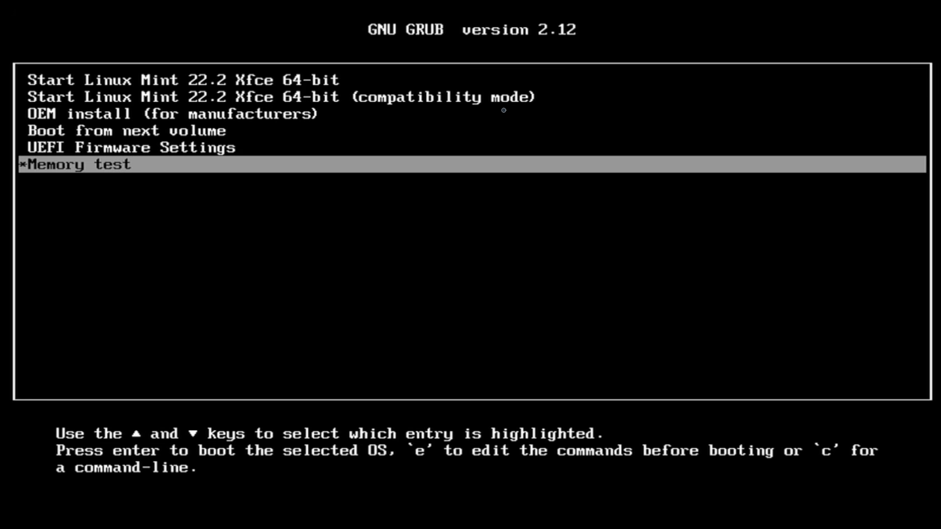
pyautogui.press('Up')
pyautogui.press('Up')
pyautogui.press('Up')
pyautogui.press('Up')
pyautogui.press('Up')
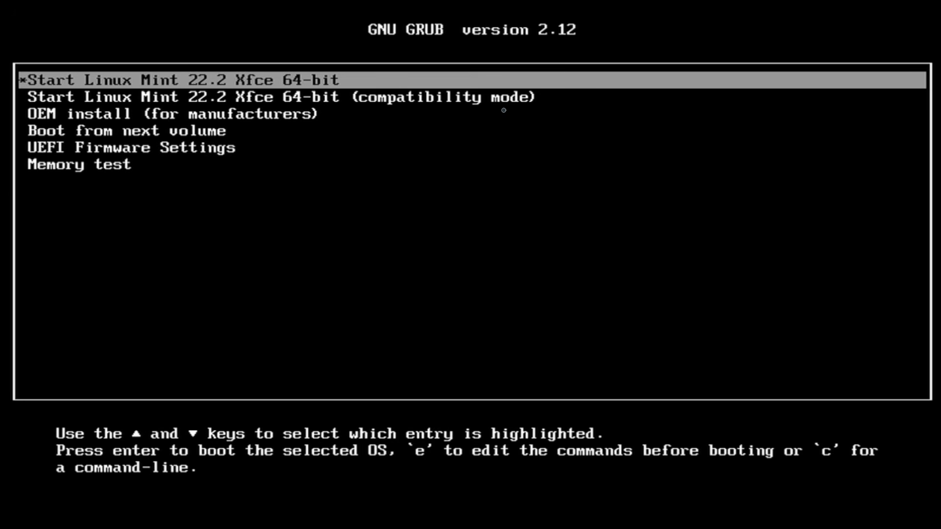
pyautogui.press('Return')
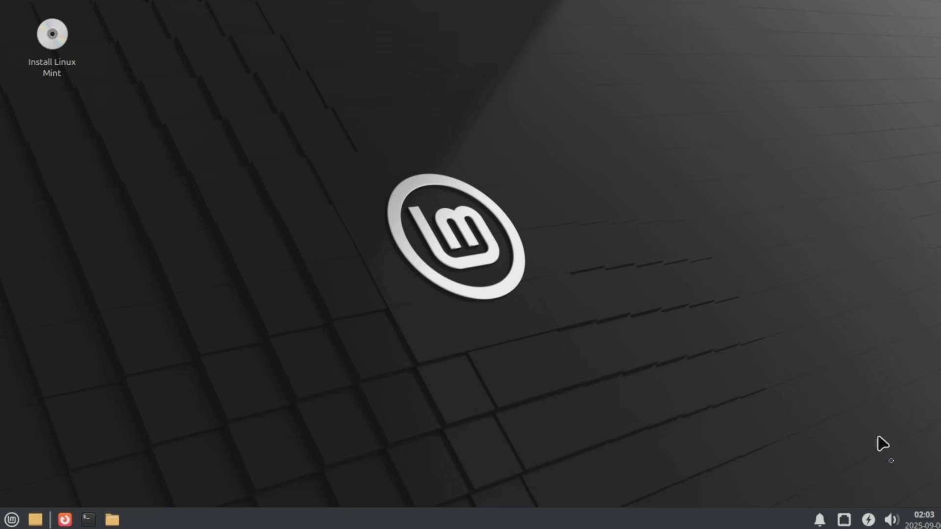
# Step: Show the panel's network menu listing Wired connection 1 under Ethernet
pyautogui.click(849, 523)
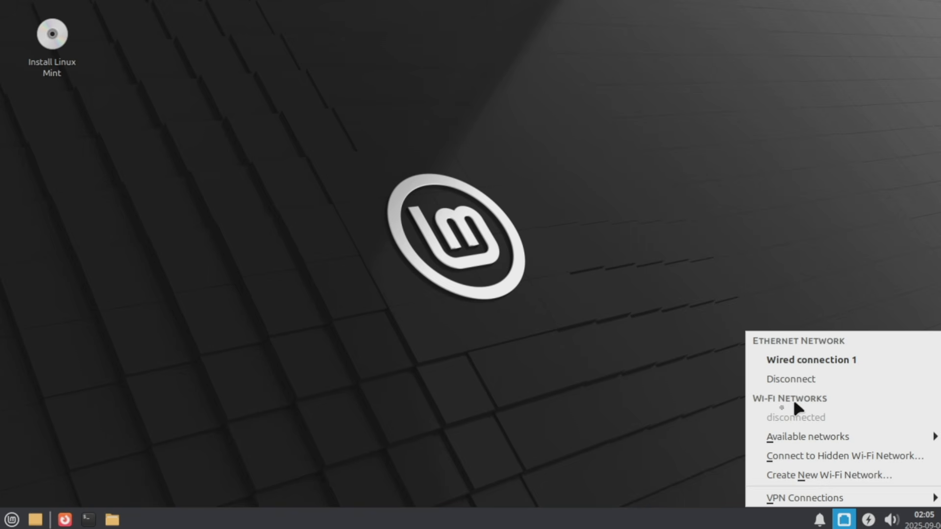
# Step: Look over the available Wi-Fi networks, then close the network menu
pyautogui.click(831, 437)
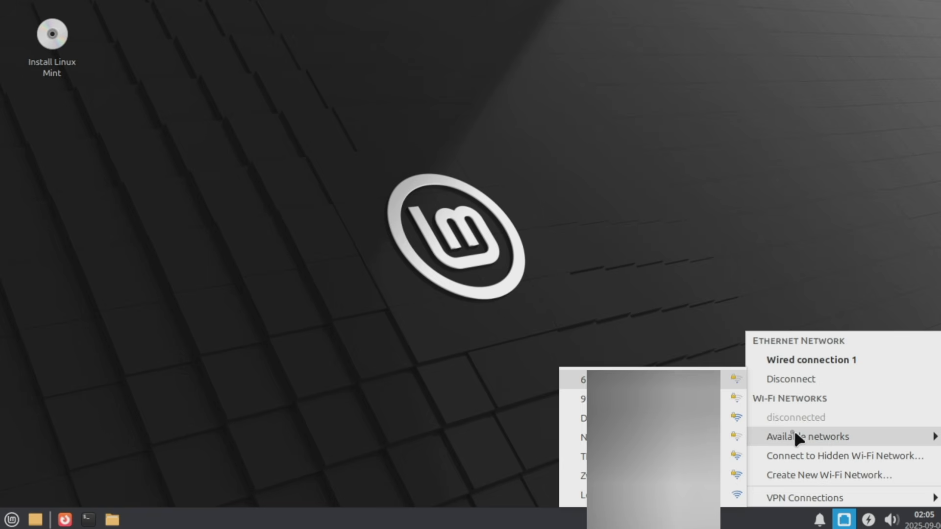
pyautogui.click(577, 249)
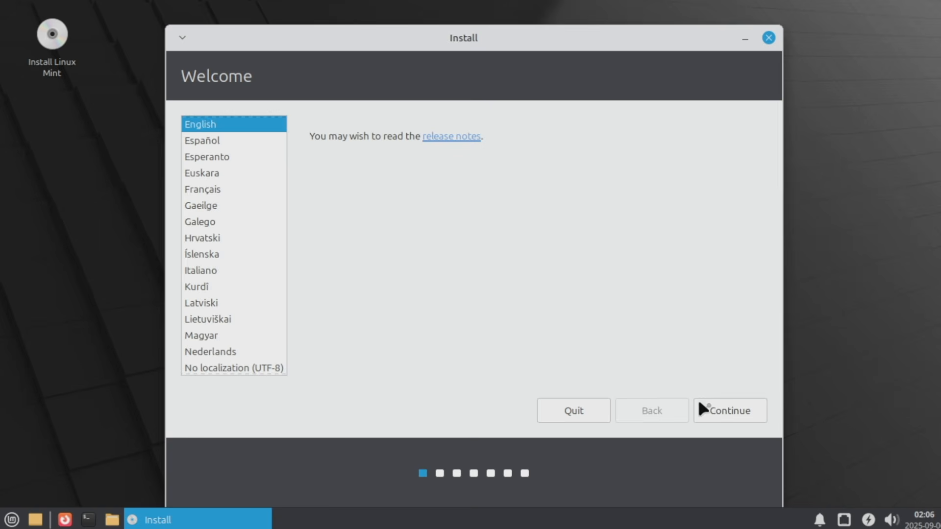
# Step: Keep English on the Welcome page and type hello in the keyboard test field
pyautogui.click(714, 408)
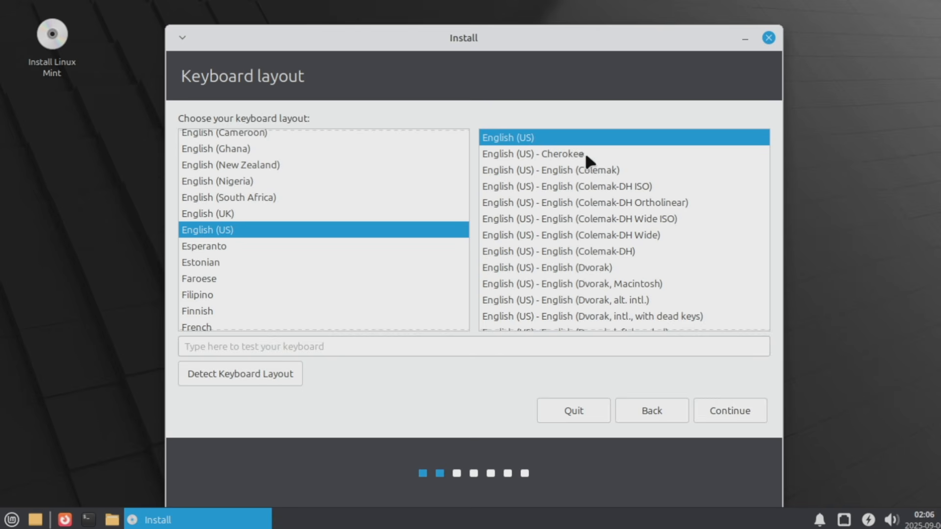
pyautogui.click(255, 347)
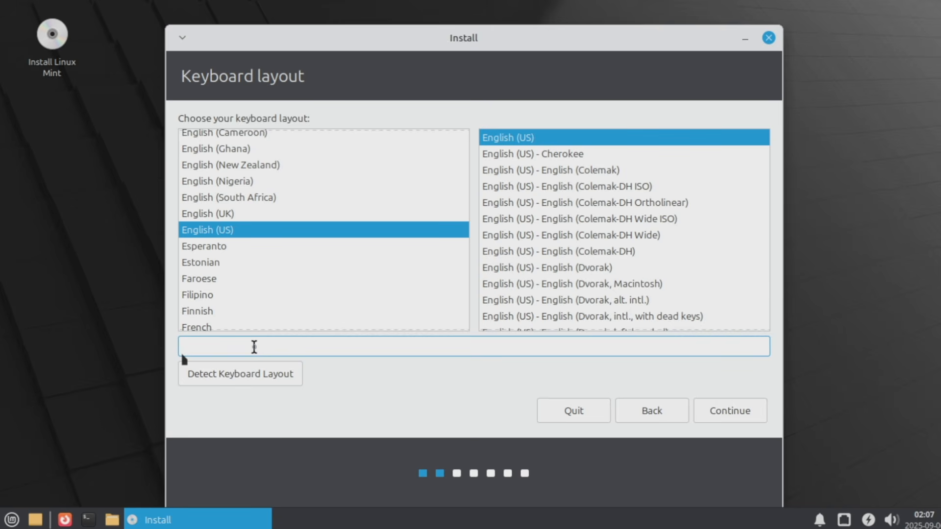
pyautogui.write('hello')
# Step: Accept the English (US) keyboard layout to move on to Multimedia codecs
pyautogui.click(740, 411)
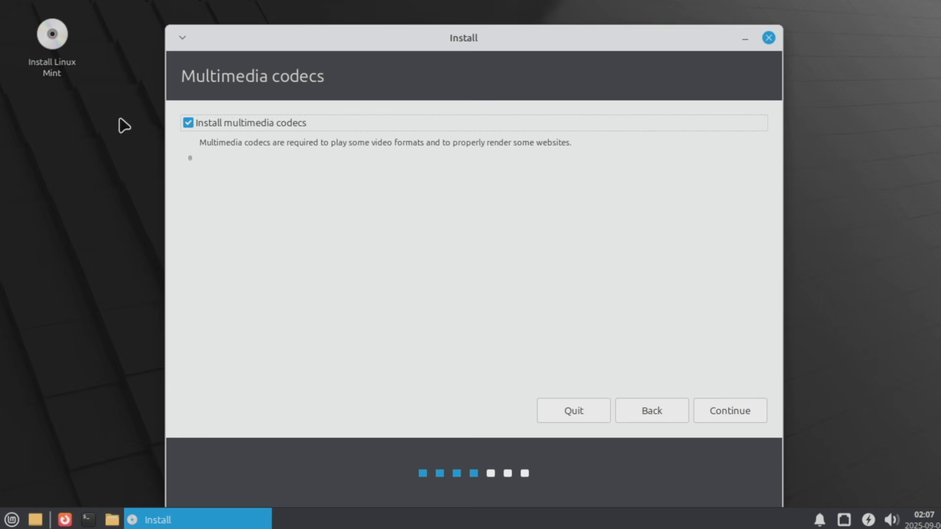
# Step: Keep multimedia codecs ticked and select 'Erase disk and install Linux Mint'
pyautogui.click(743, 410)
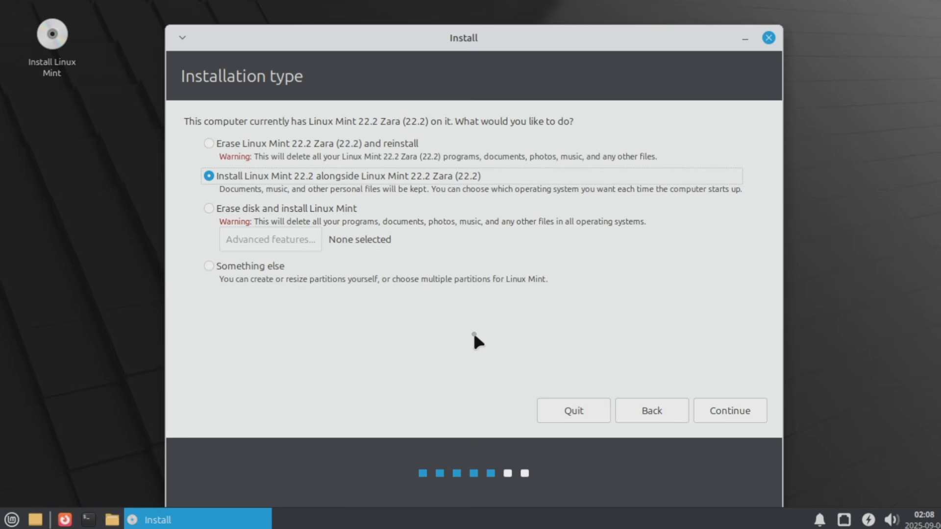
pyautogui.click(209, 208)
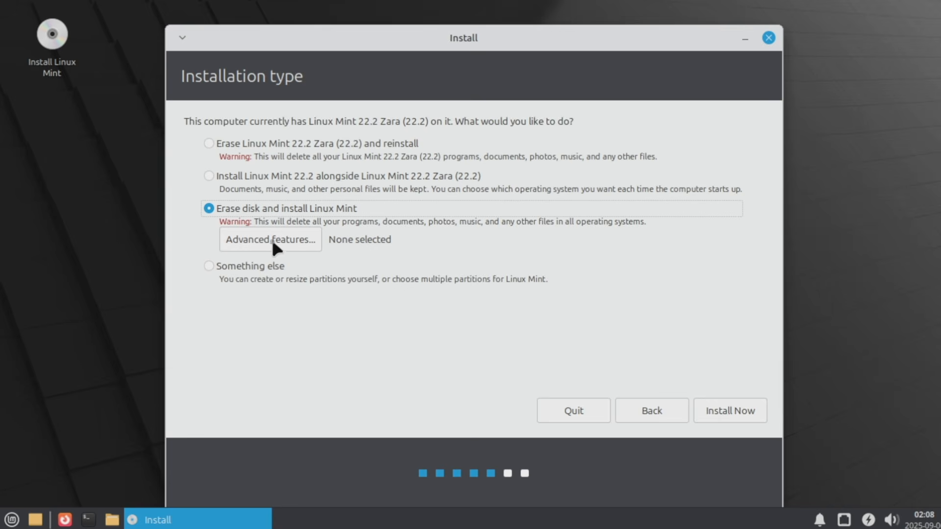
pyautogui.click(286, 245)
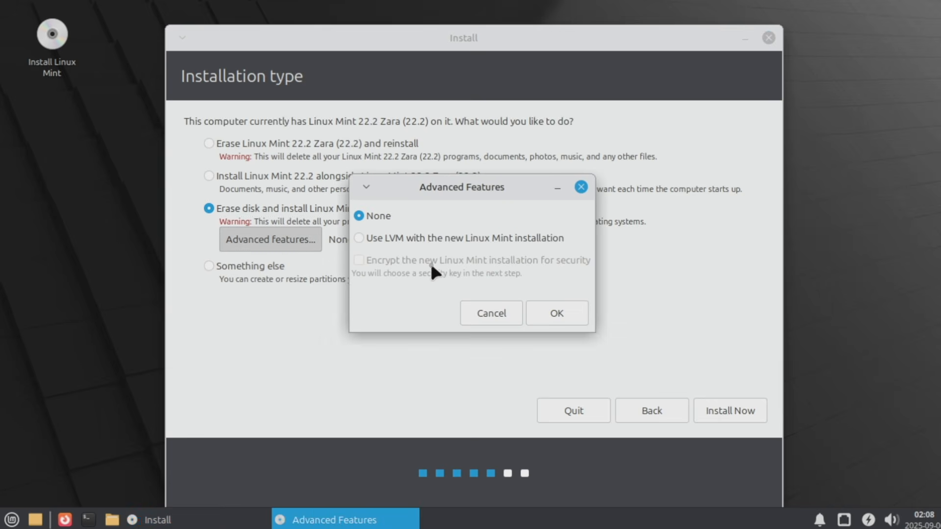
pyautogui.click(369, 238)
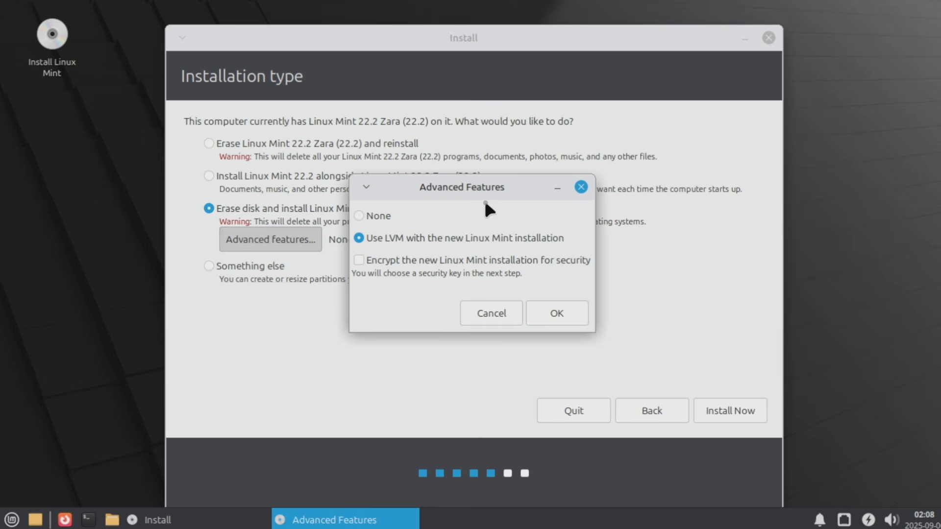
pyautogui.click(361, 216)
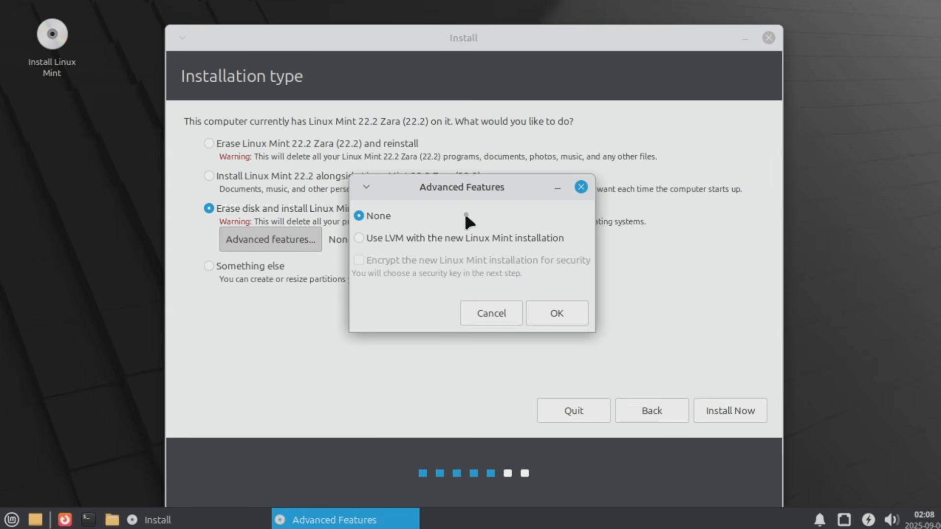
pyautogui.click(549, 315)
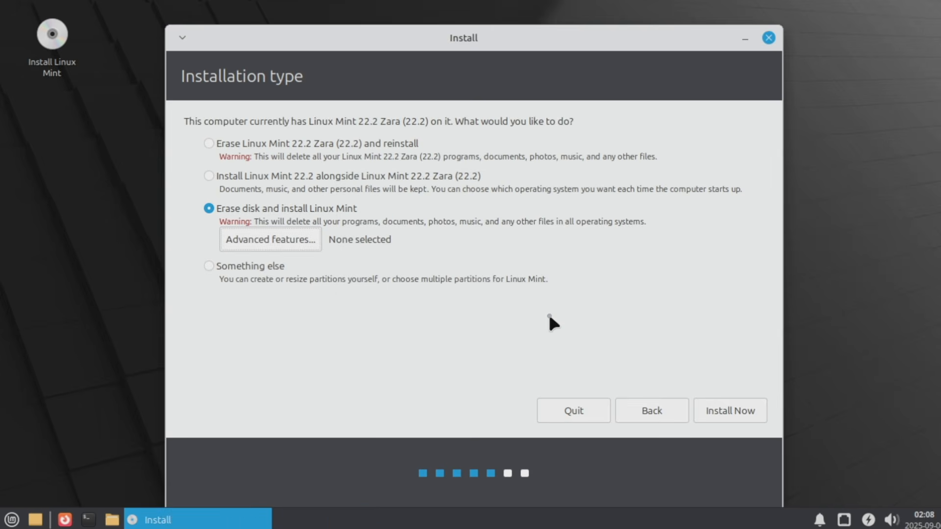
# Step: Start installing and approve writing the new ESP and ext4 partitions to /dev/nvme0n1
pyautogui.click(705, 406)
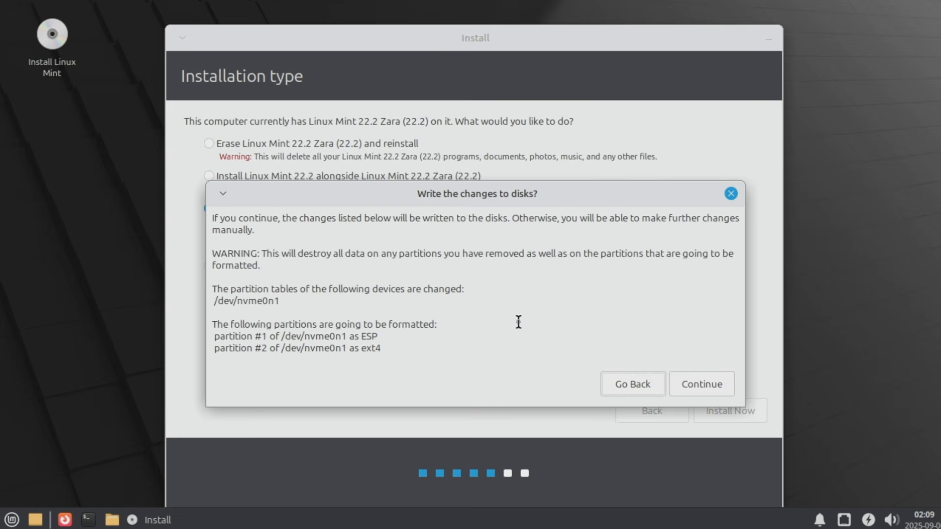
pyautogui.click(696, 377)
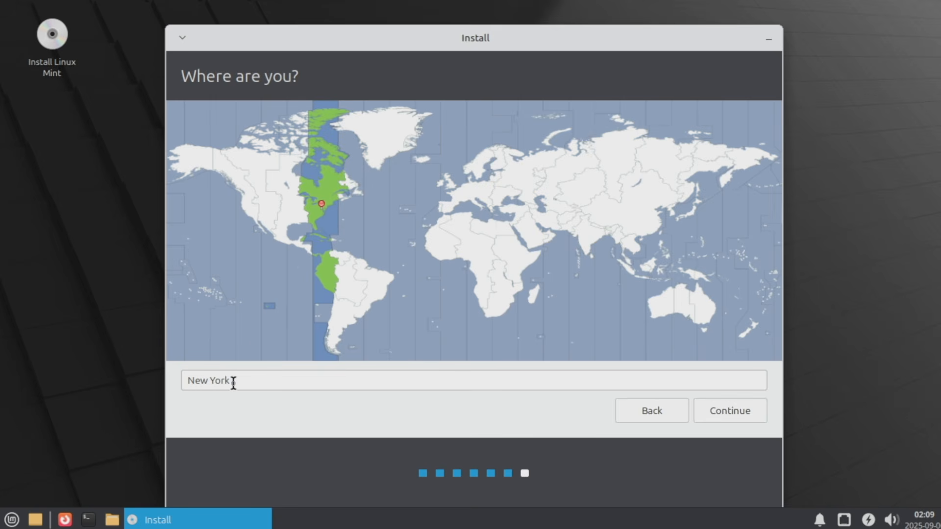
# Step: Try several time zones on the world map, settle on New York, and continue
pyautogui.click(269, 218)
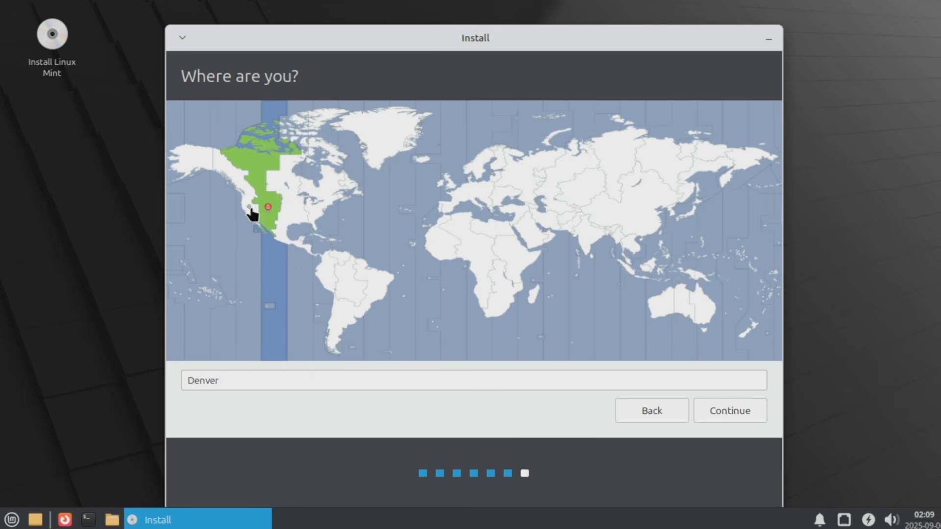
pyautogui.click(252, 212)
pyautogui.click(294, 220)
pyautogui.click(402, 217)
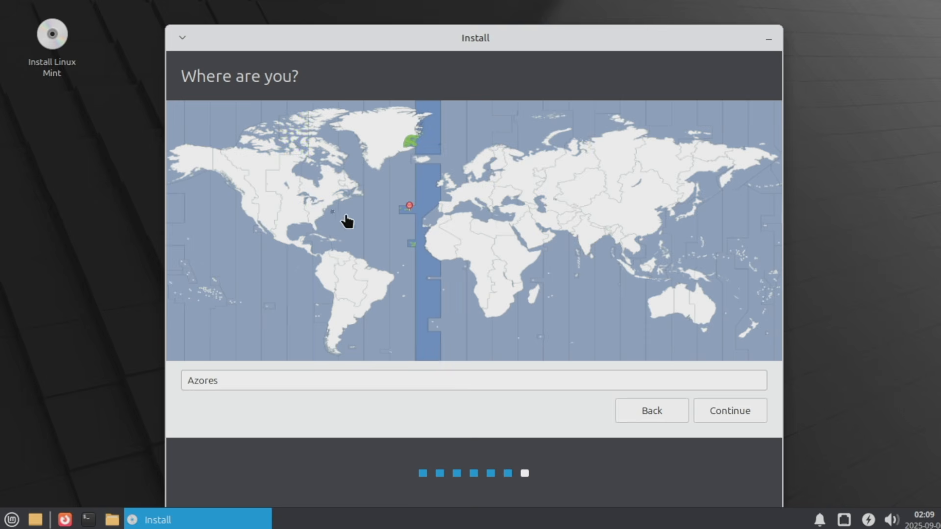
pyautogui.click(330, 216)
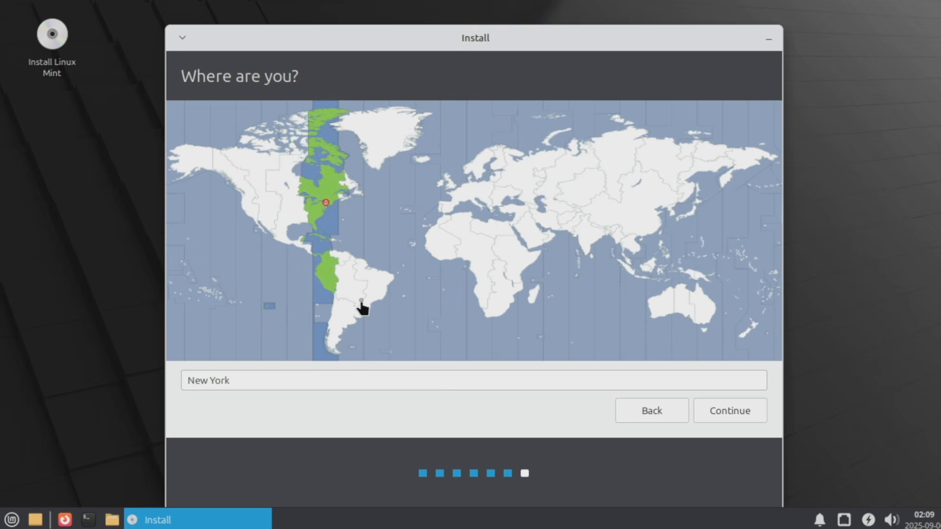
pyautogui.click(717, 410)
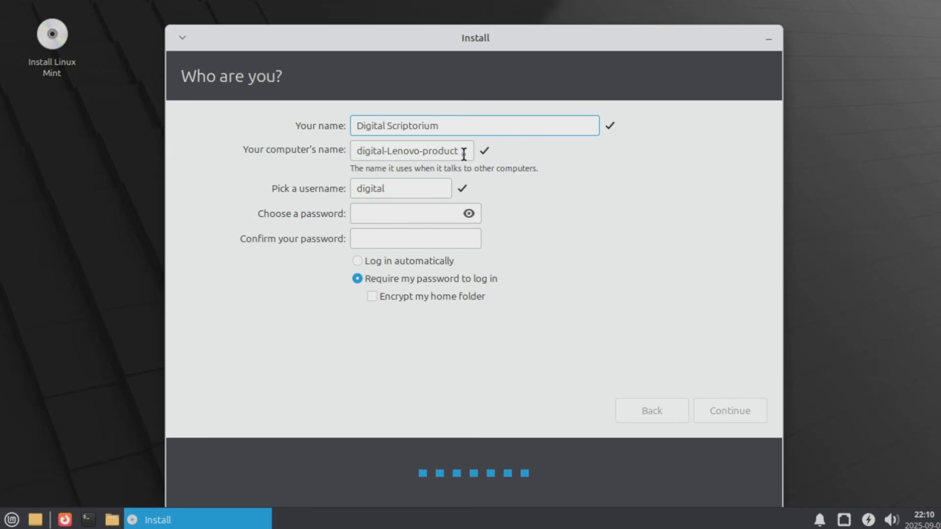
# Step: Replace the suggested computer name with LM-Desktop
pyautogui.click(463, 155)
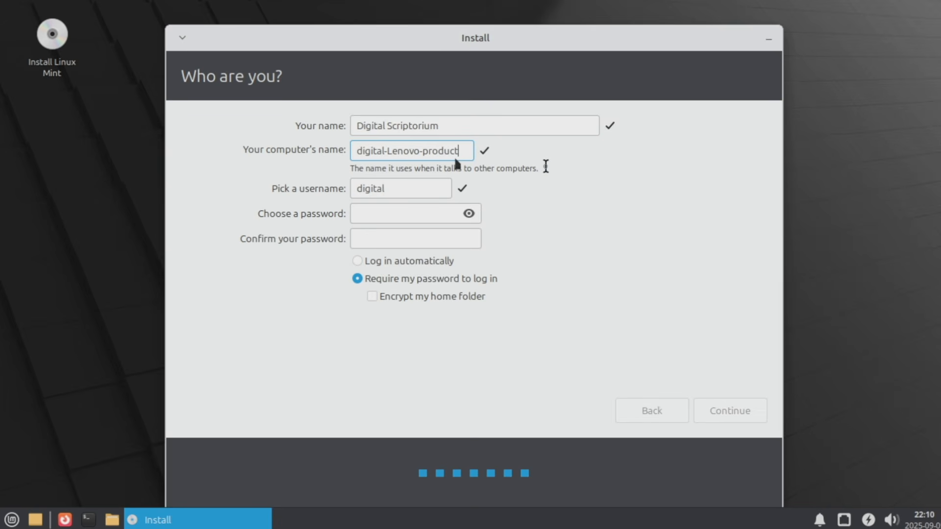
pyautogui.press('BackSpace')
pyautogui.press('BackSpace')
pyautogui.press('BackSpace')
pyautogui.press('BackSpace')
pyautogui.press('BackSpace')
pyautogui.press('BackSpace')
pyautogui.press('BackSpace')
pyautogui.press('BackSpace')
pyautogui.press('BackSpace')
pyautogui.press('BackSpace')
pyautogui.press('BackSpace')
pyautogui.press('BackSpace')
pyautogui.press('BackSpace')
pyautogui.press('BackSpace')
pyautogui.press('BackSpace')
pyautogui.press('BackSpace')
pyautogui.press('BackSpace')
pyautogui.press('BackSpace')
pyautogui.press('BackSpace')
pyautogui.press('BackSpace')
pyautogui.press('BackSpace')
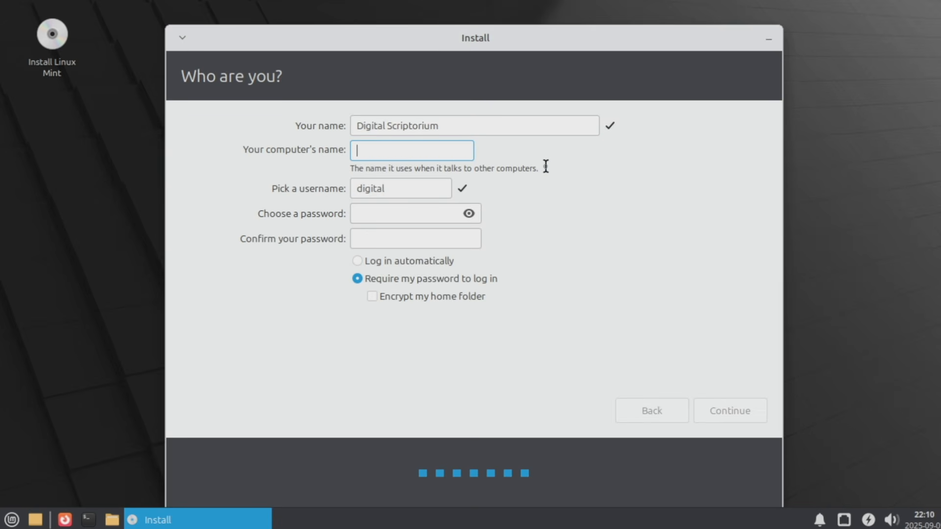
pyautogui.write('LM-Desktop')
pyautogui.click(400, 191)
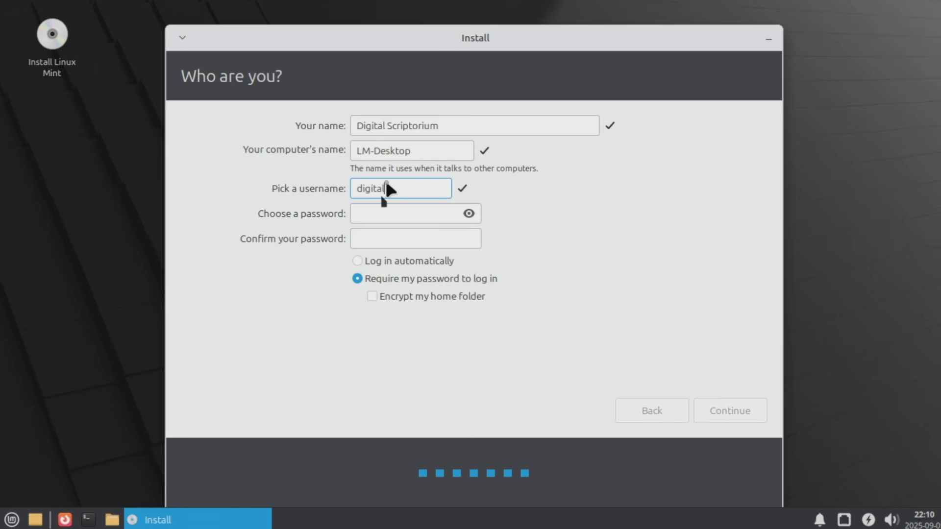
# Step: Enter and confirm the account password, then begin the installation
pyautogui.click(401, 215)
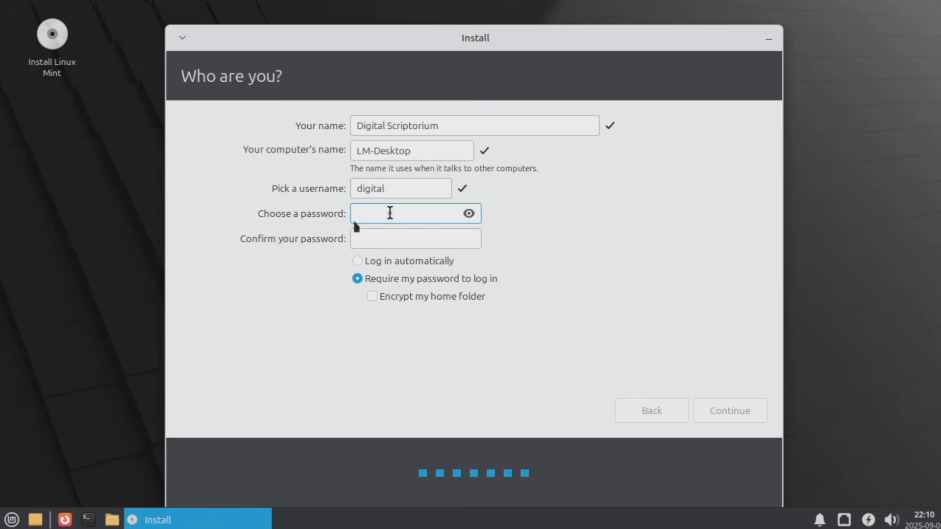
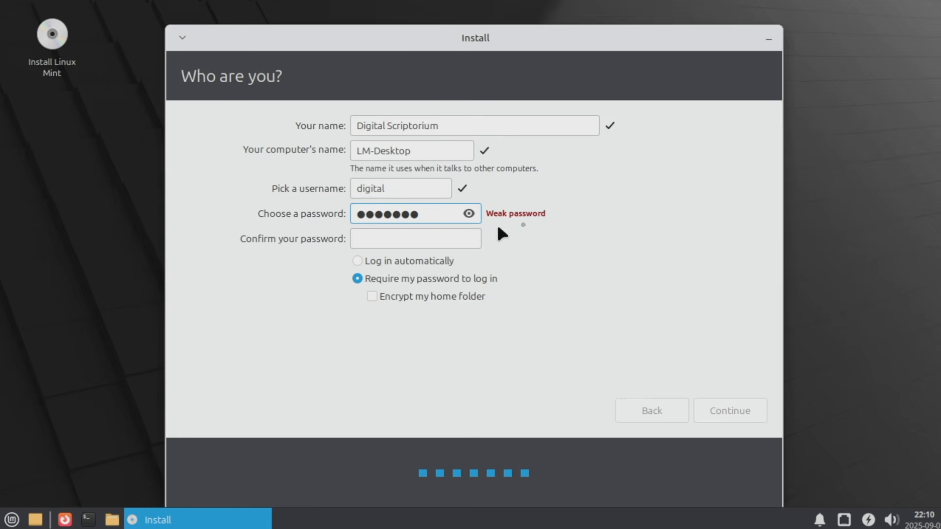
pyautogui.click(440, 239)
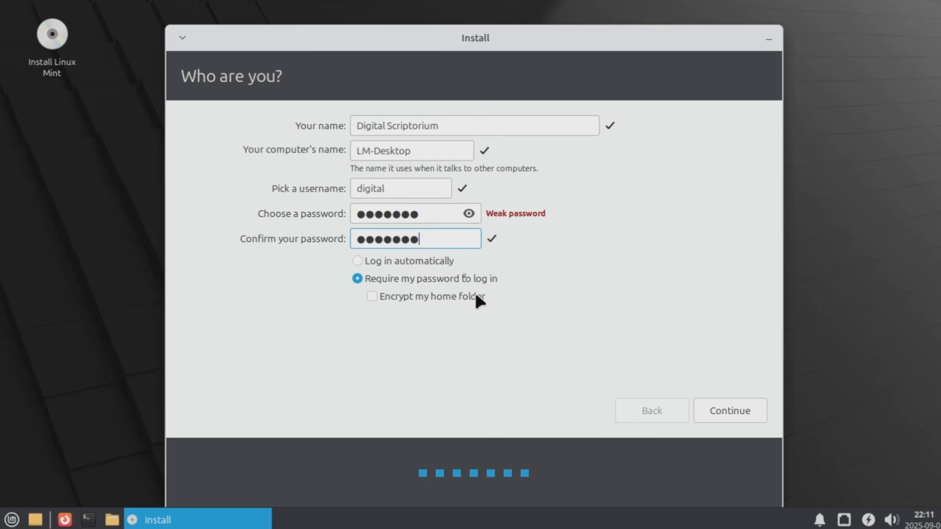
pyautogui.click(730, 413)
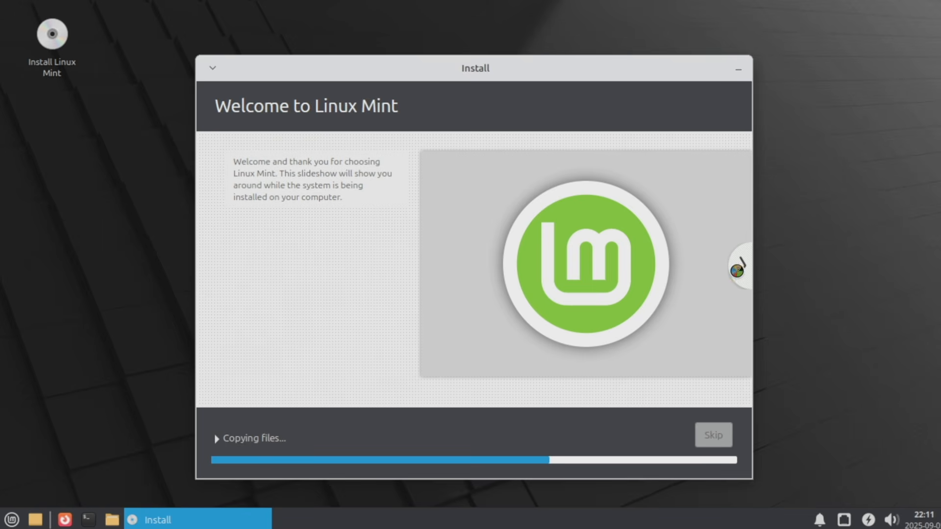
# Step: Advance the slideshow, reveal the file-copying log, then restart into the installed system
pyautogui.click(739, 267)
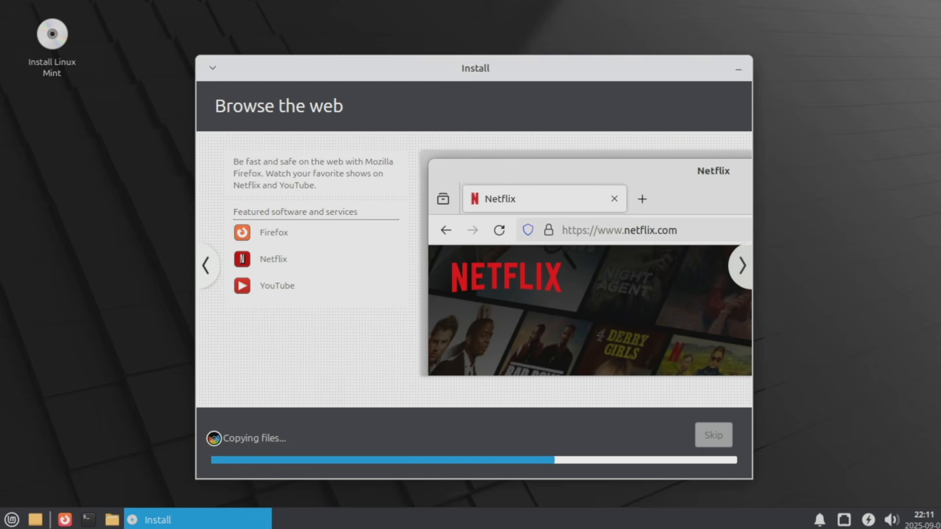
pyautogui.click(213, 439)
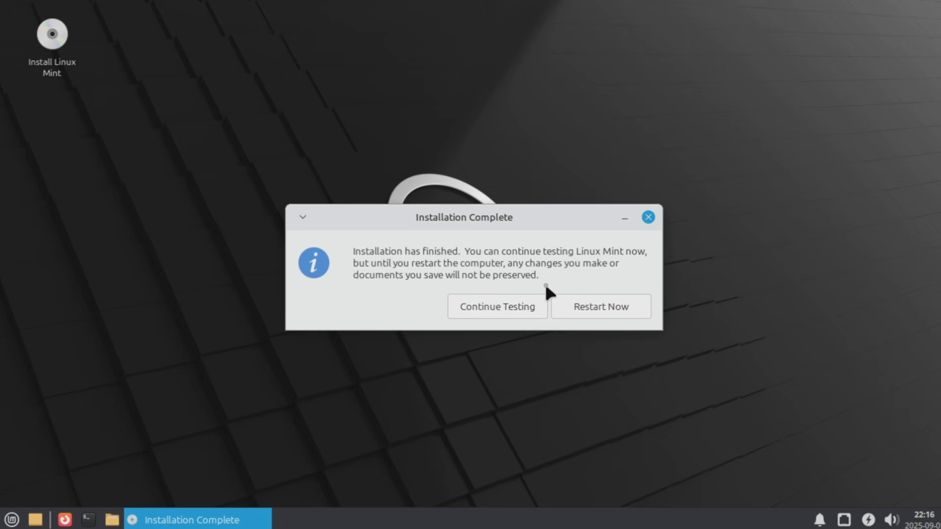
pyautogui.click(614, 307)
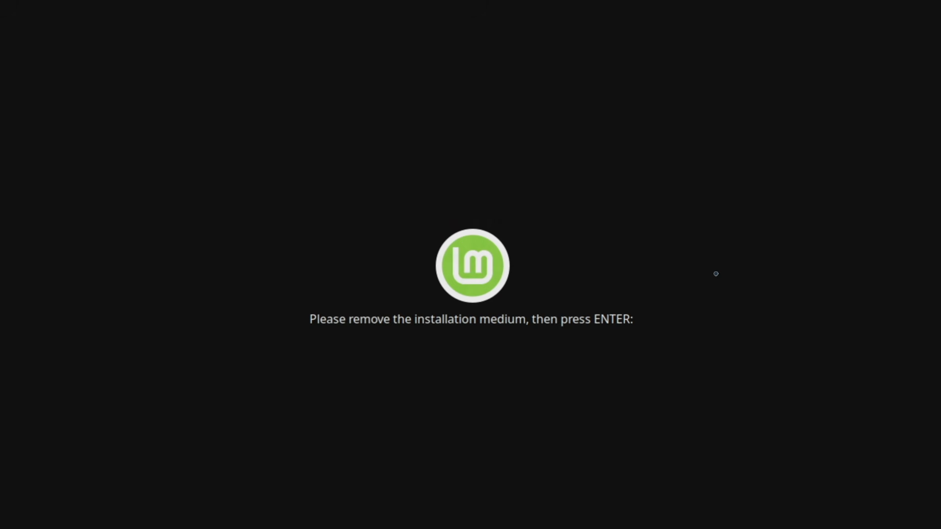
# Step: Continue booting after removing the USB and log in with the account password
pyautogui.press('Return')
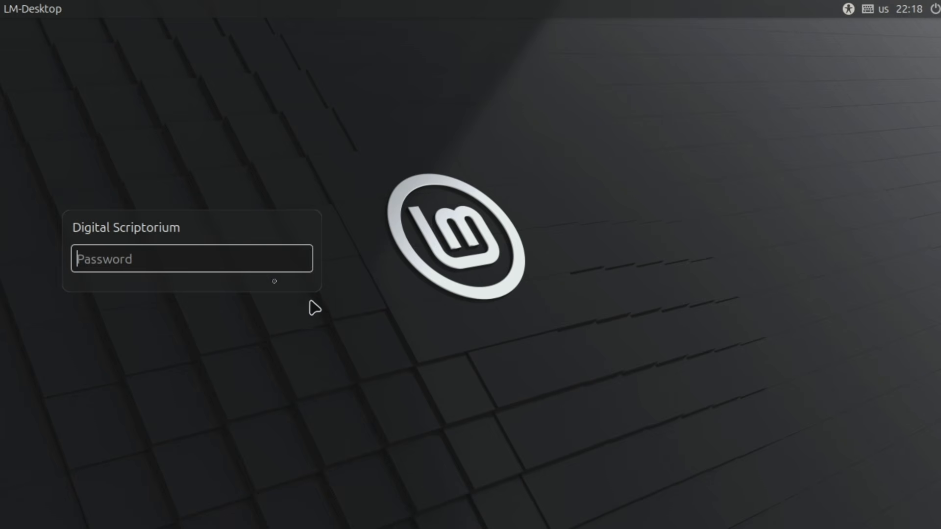
pyautogui.click(243, 260)
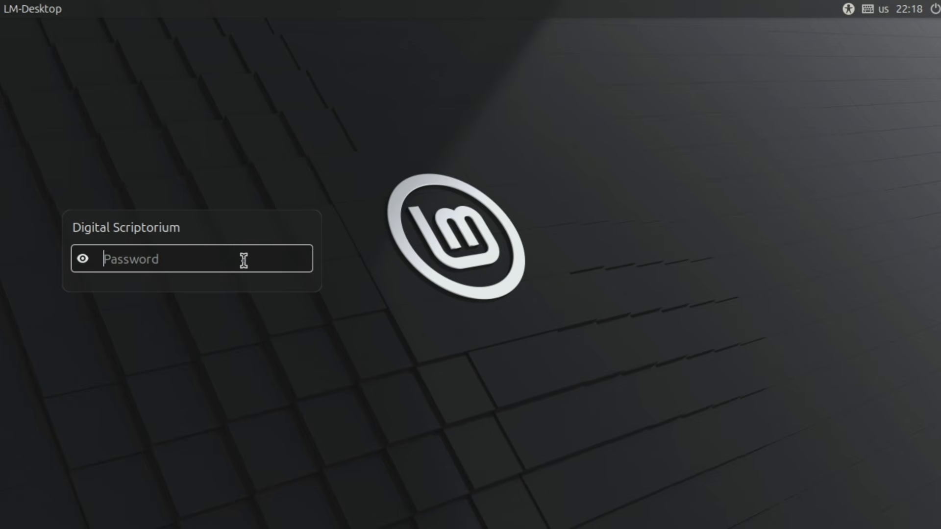
pyautogui.write('********')
pyautogui.press('Return')
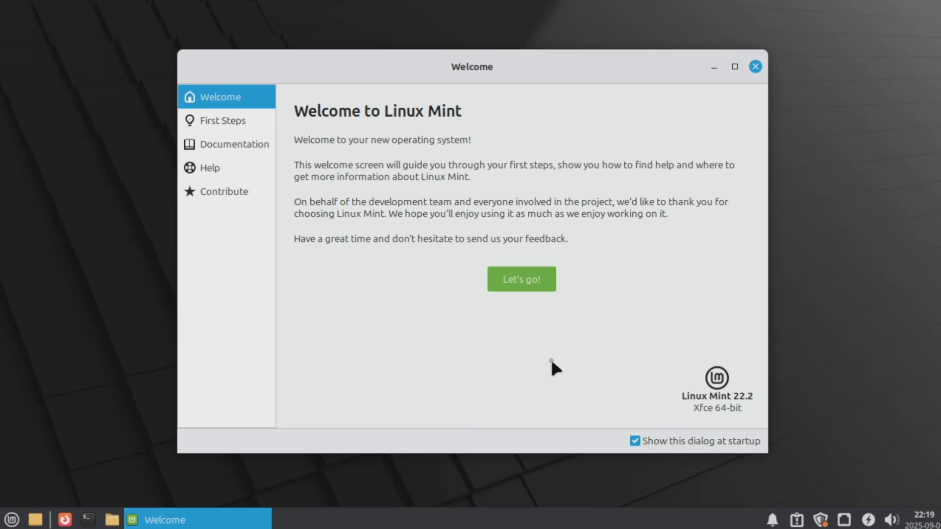
# Step: Disable the Welcome screen at startup, close it, and open Update Manager from the tray
pyautogui.click(636, 443)
pyautogui.click(756, 67)
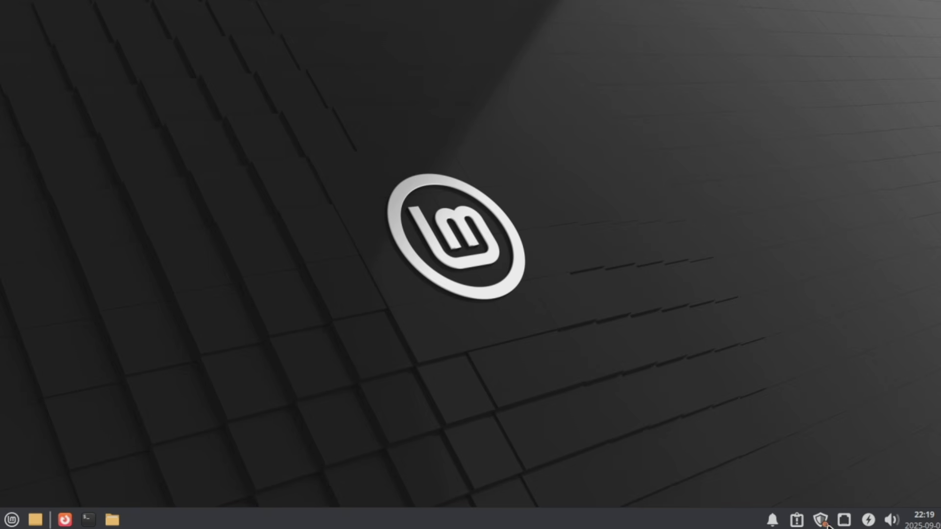
pyautogui.click(824, 524)
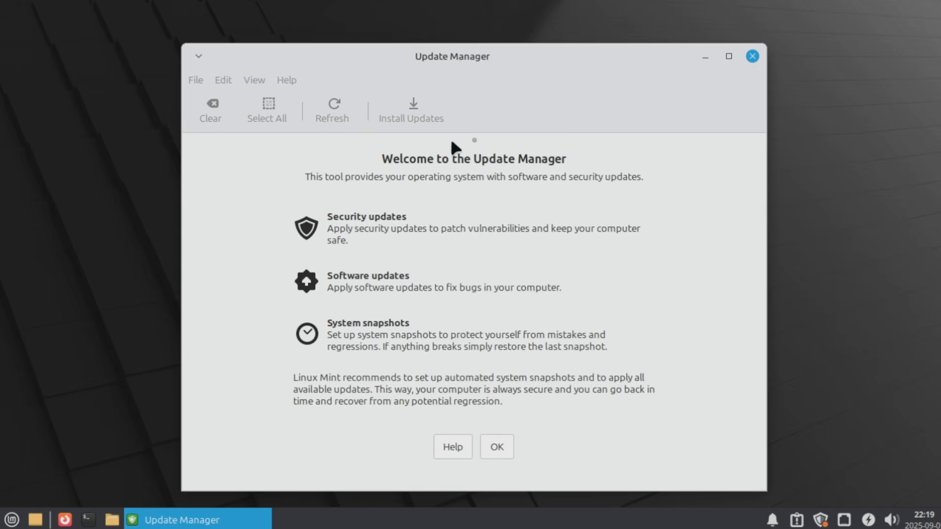
# Step: Dismiss the introduction and install the new Update Manager version, authenticating with the password
pyautogui.click(500, 444)
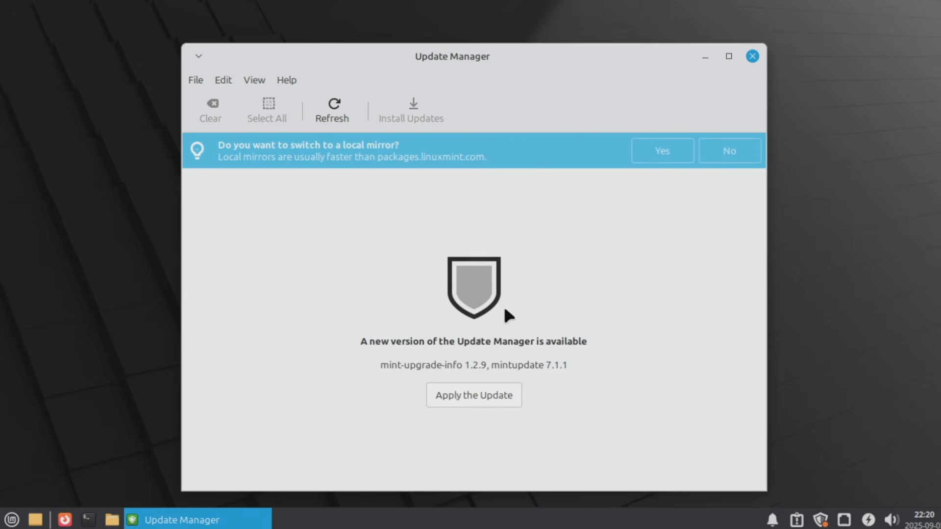
pyautogui.click(467, 397)
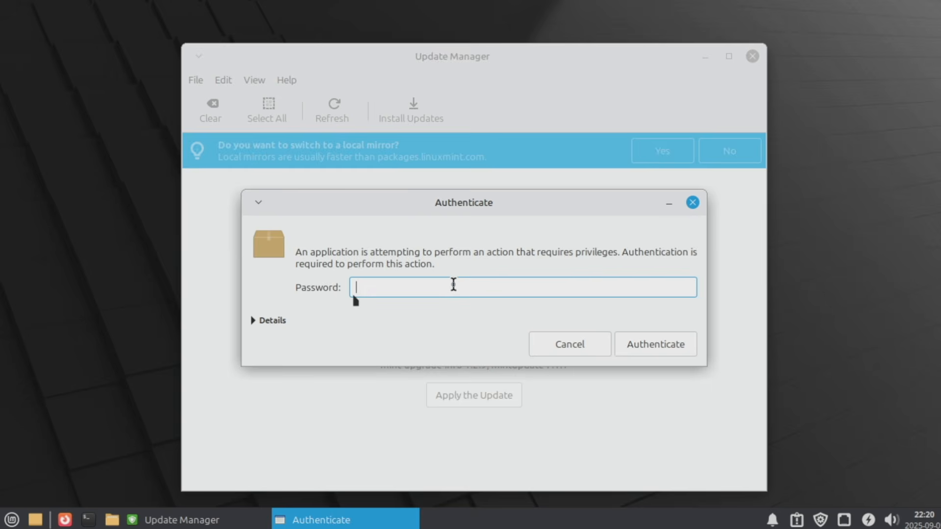
pyautogui.write('•••••••')
pyautogui.press('Return')
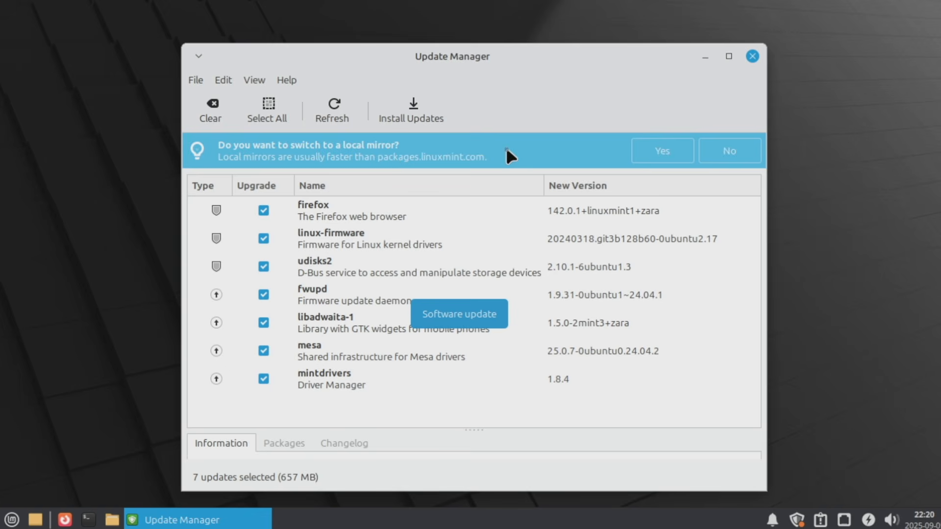
# Step: Accept switching to a faster local mirror and authenticate to open Software Sources
pyautogui.click(660, 151)
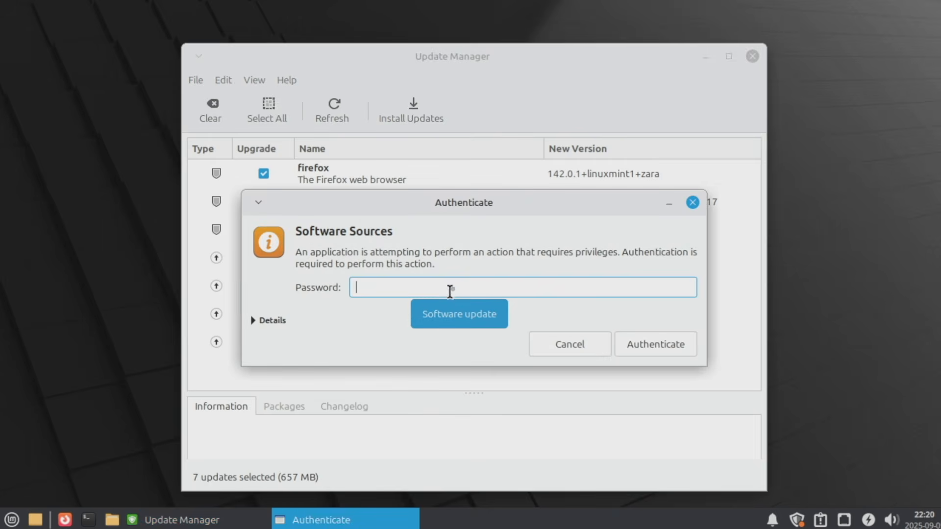
pyautogui.write('•••••••')
pyautogui.press('Return')
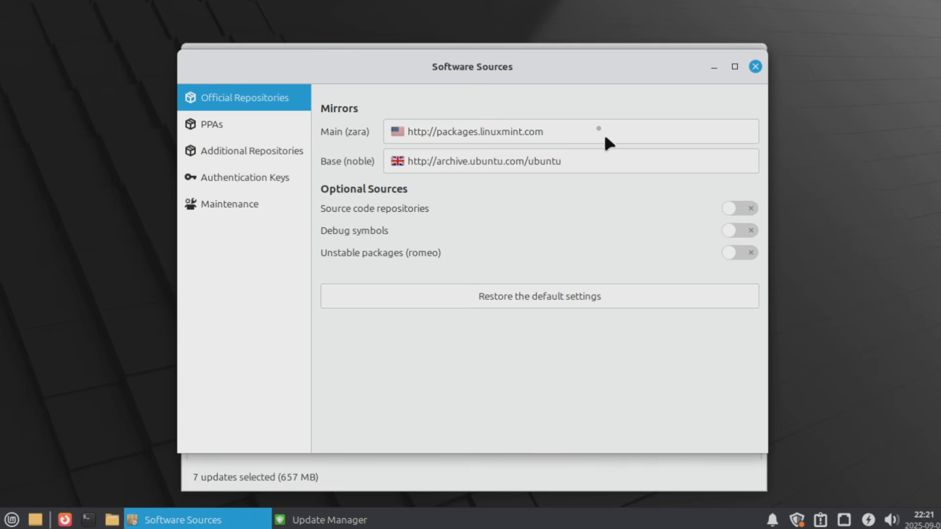
# Step: Set the Main mirror to MIRhosting and the Base mirror to mirrors.maine.edu
pyautogui.click(572, 128)
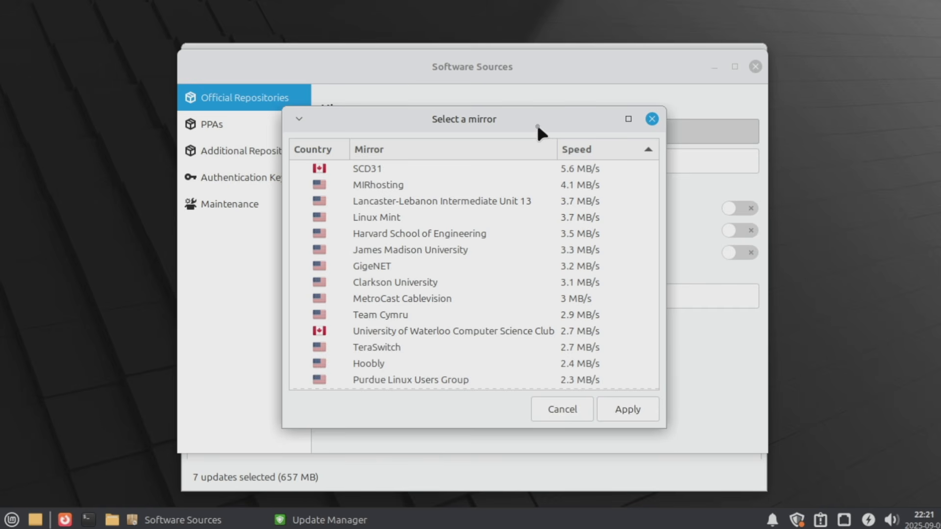
pyautogui.click(578, 186)
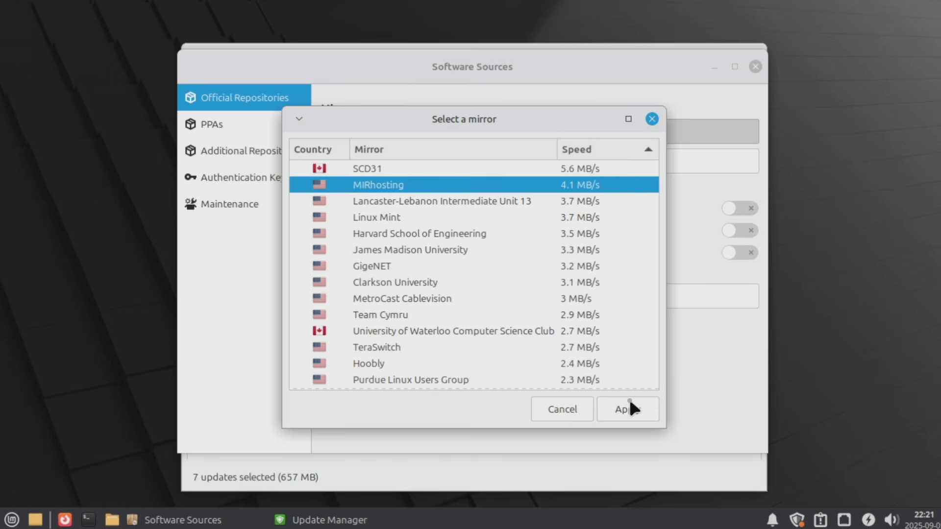
pyautogui.click(633, 414)
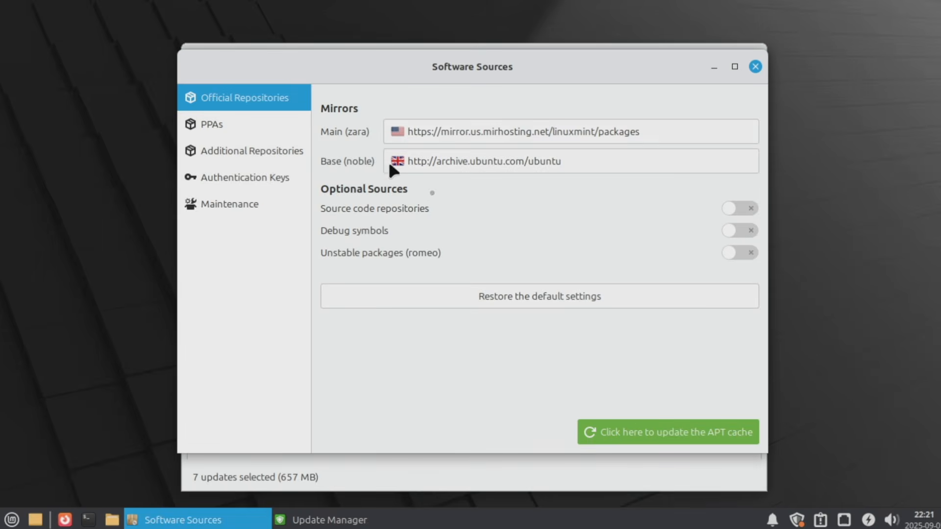
pyautogui.click(582, 166)
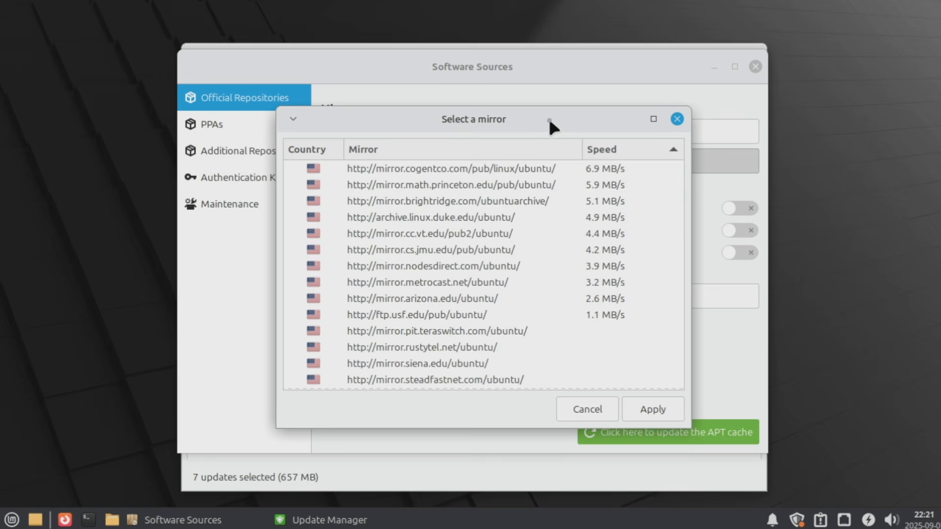
pyautogui.click(448, 169)
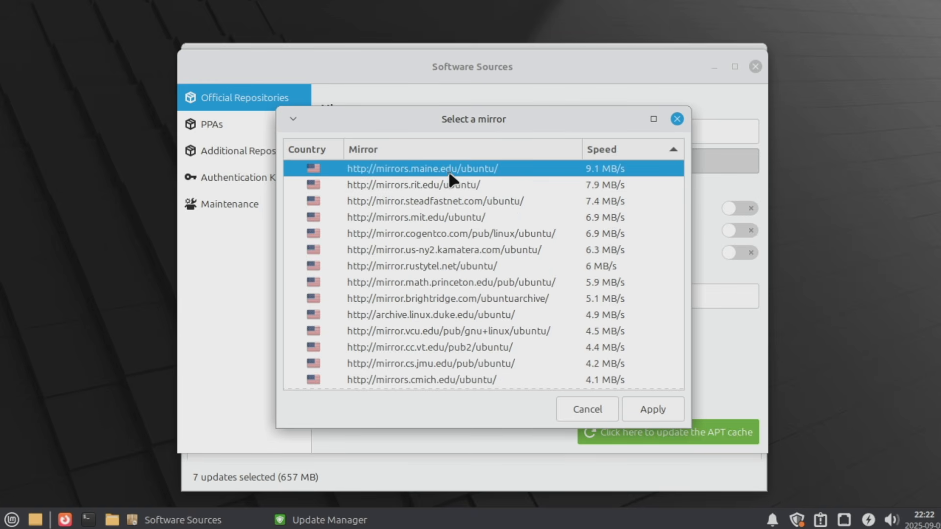
pyautogui.click(642, 410)
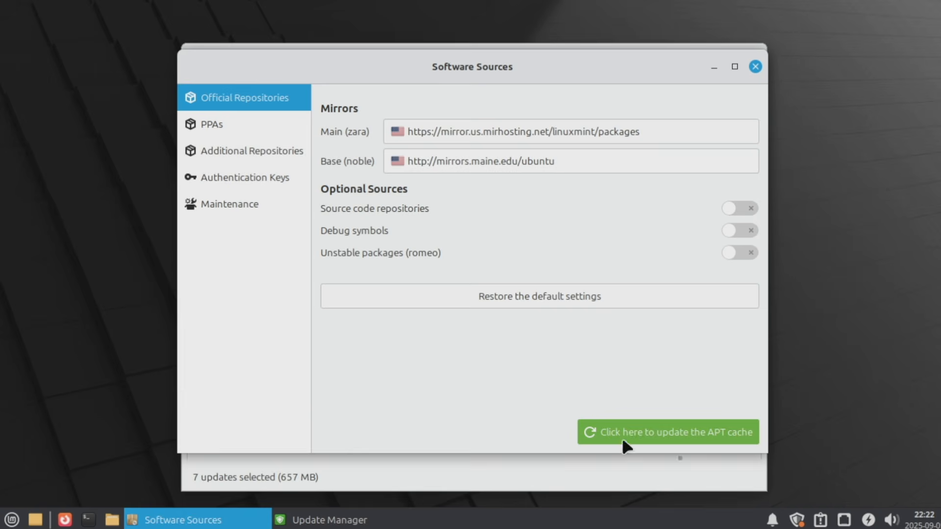
# Step: Refresh the APT cache, review PPAs, repositories, keys and maintenance, then close Software Sources
pyautogui.click(682, 432)
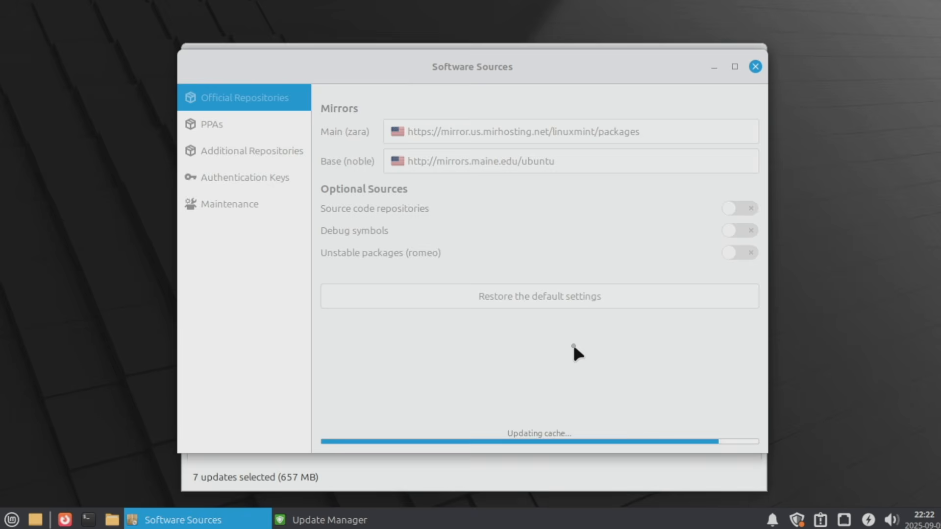
pyautogui.click(232, 124)
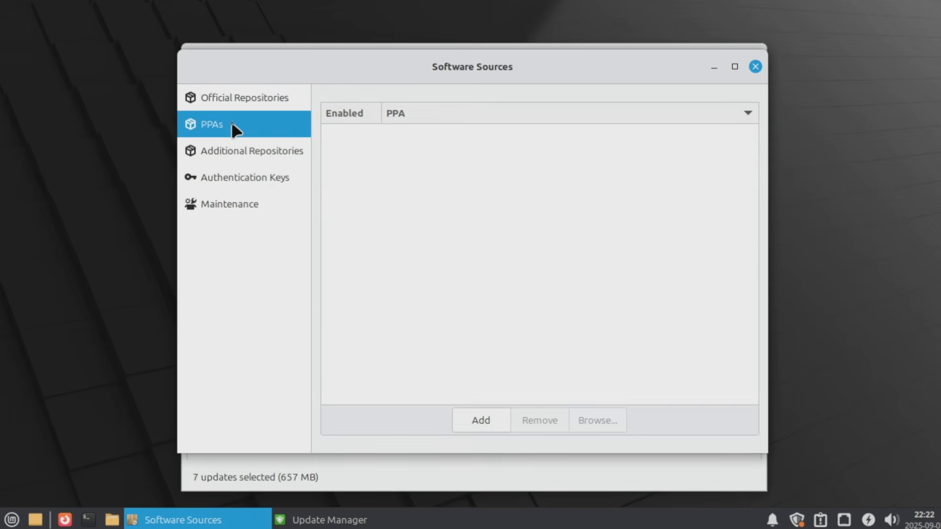
pyautogui.click(244, 146)
pyautogui.click(259, 172)
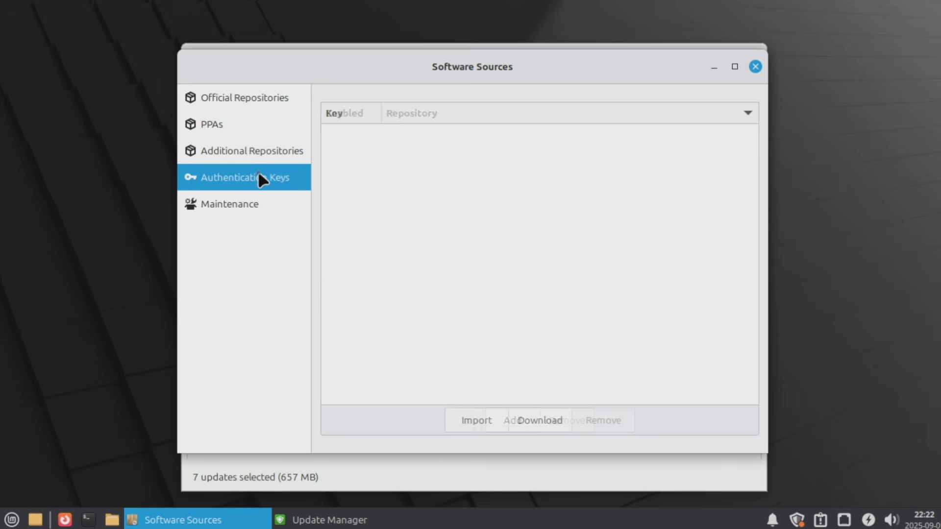
pyautogui.click(244, 202)
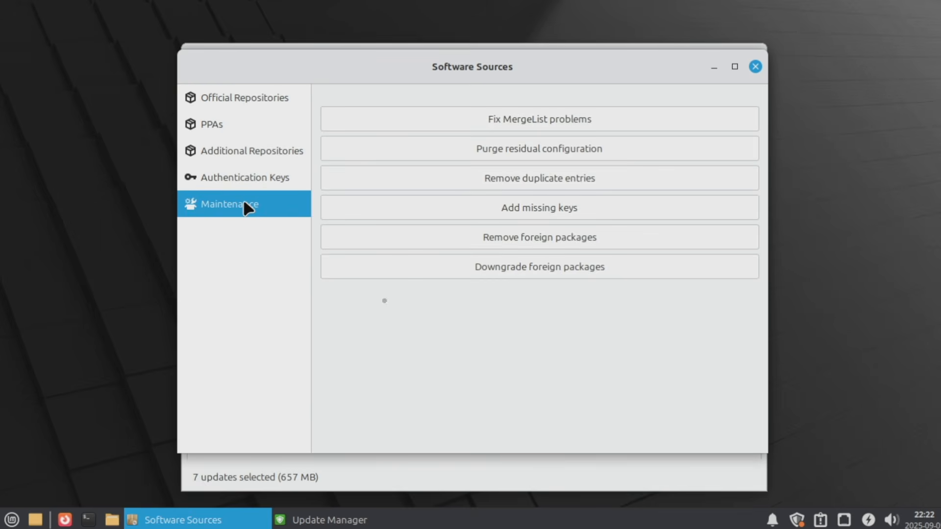
pyautogui.click(755, 68)
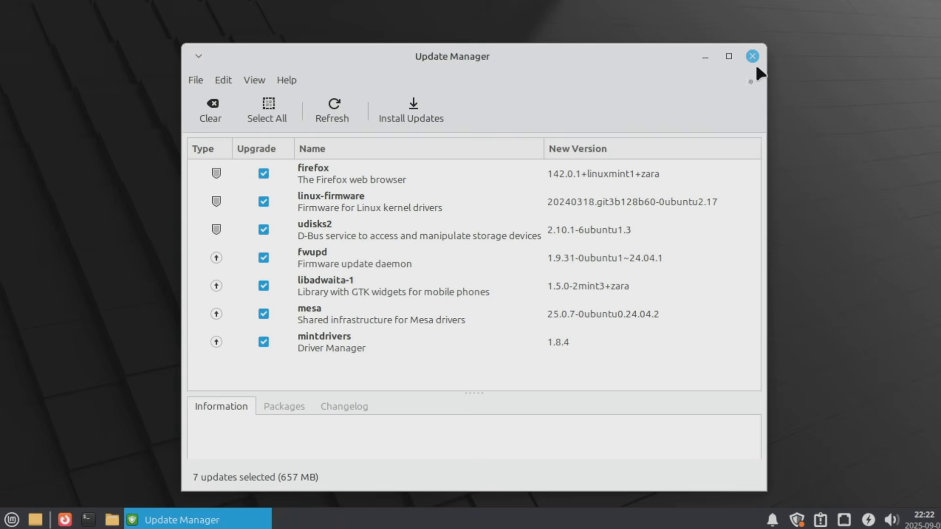
# Step: Refresh and install all 7 updates with the password, then close the up-to-date Update Manager
pyautogui.click(338, 103)
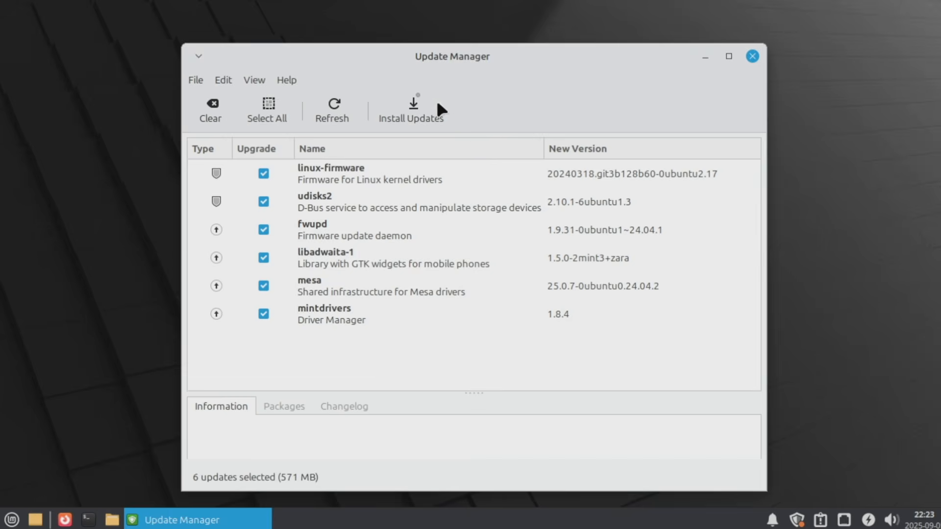
pyautogui.click(416, 102)
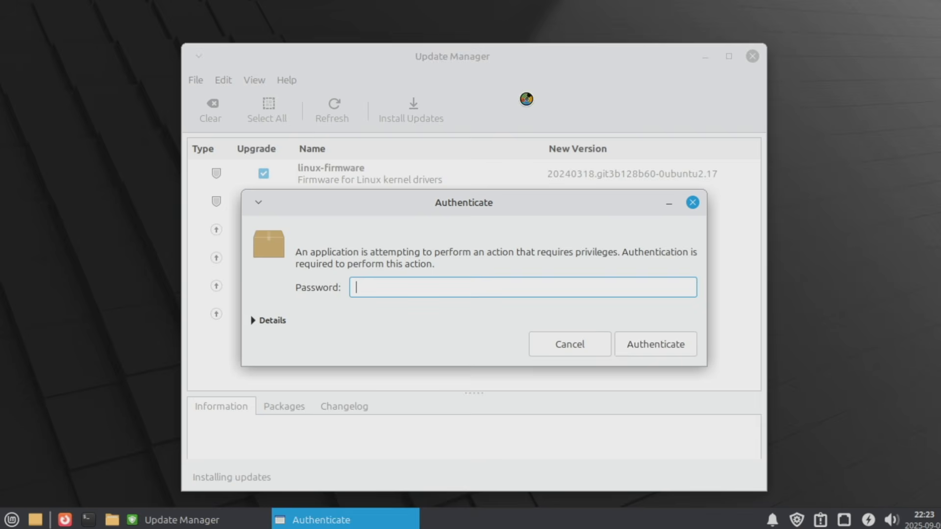
pyautogui.write('p')
pyautogui.press('Return')
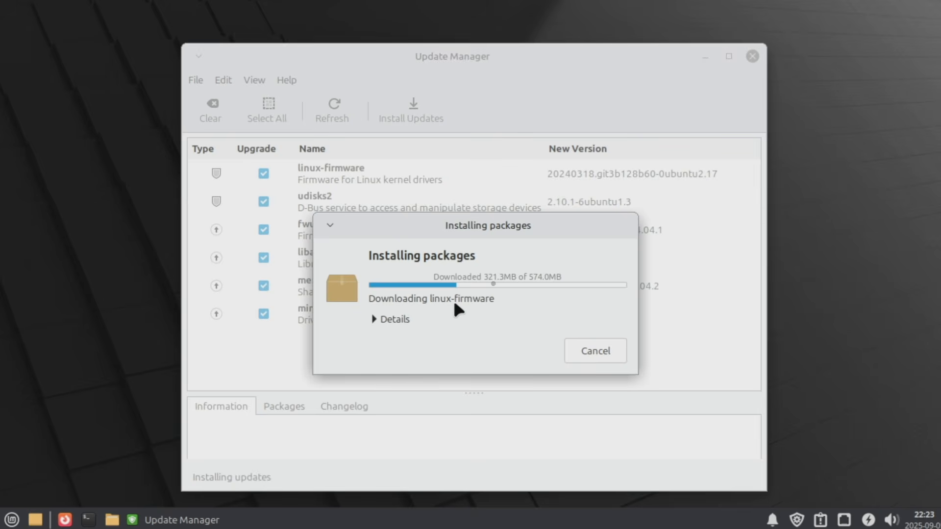
pyautogui.click(372, 318)
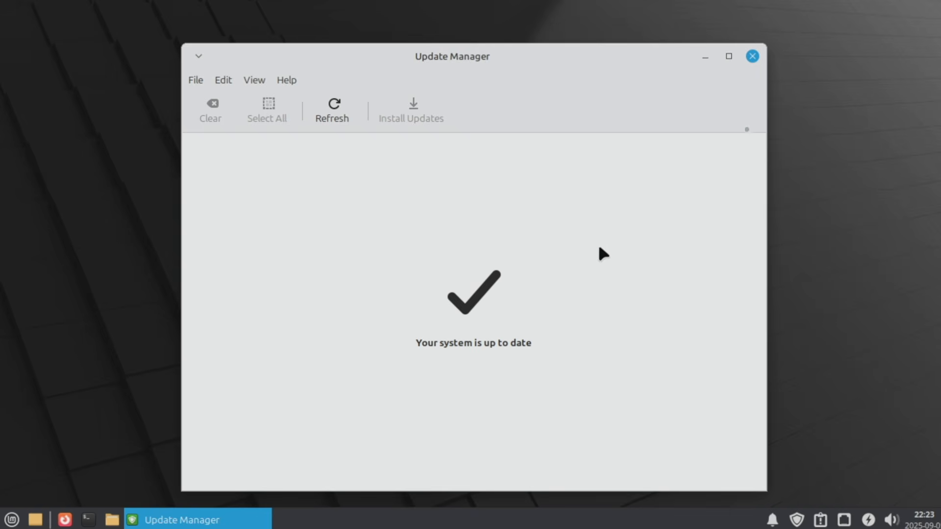
pyautogui.click(752, 56)
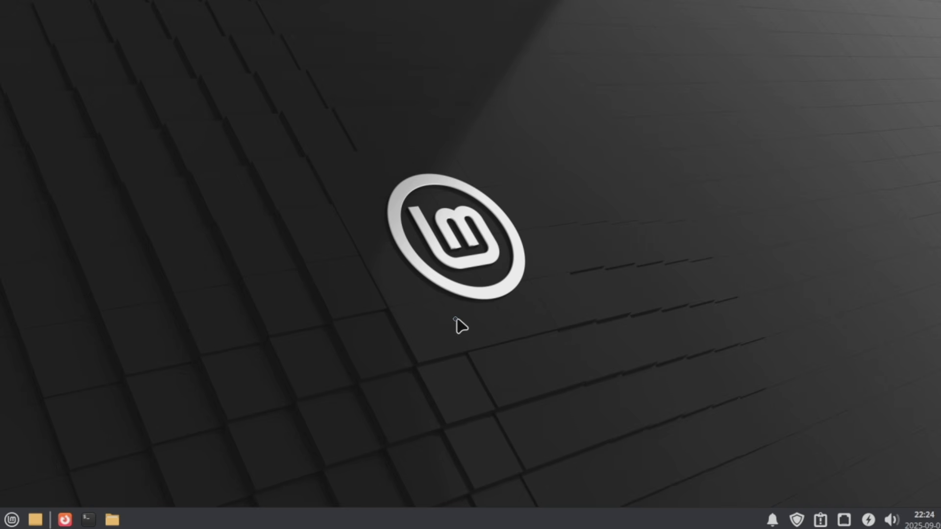
# Step: Restart the computer from the Menu and sign back in with the account password
pyautogui.click(12, 520)
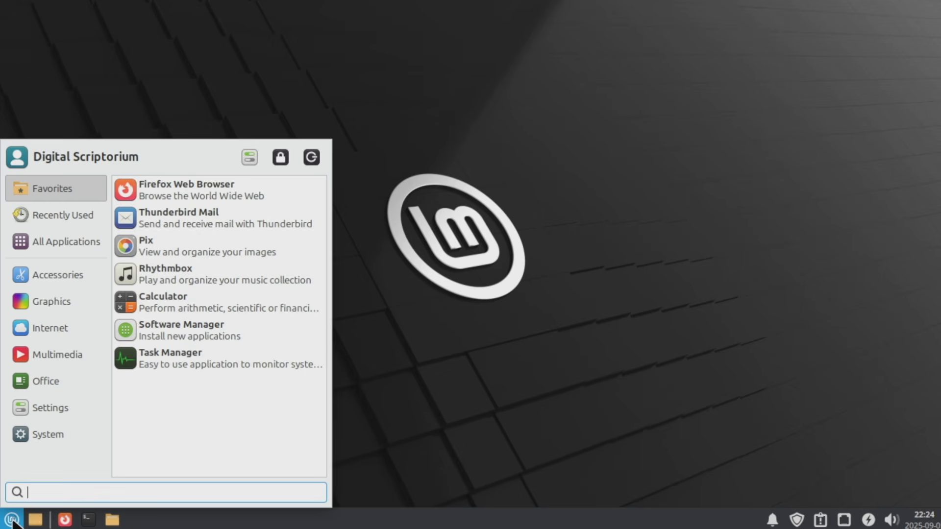
pyautogui.click(312, 157)
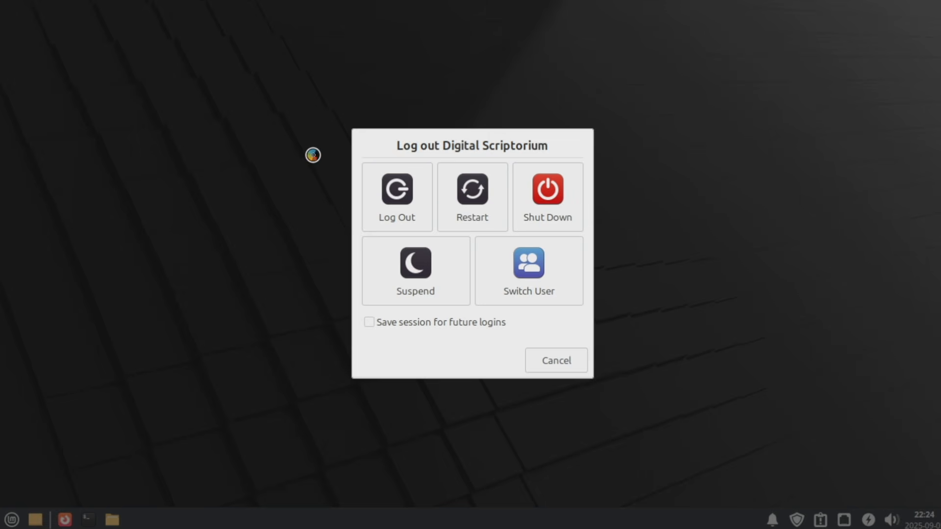
pyautogui.click(471, 198)
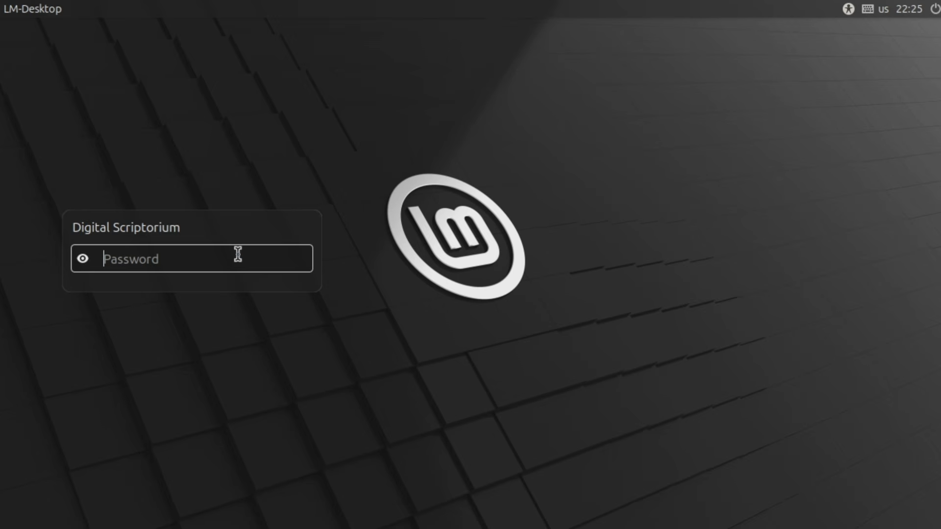
pyautogui.write('•')
pyautogui.press('Return')
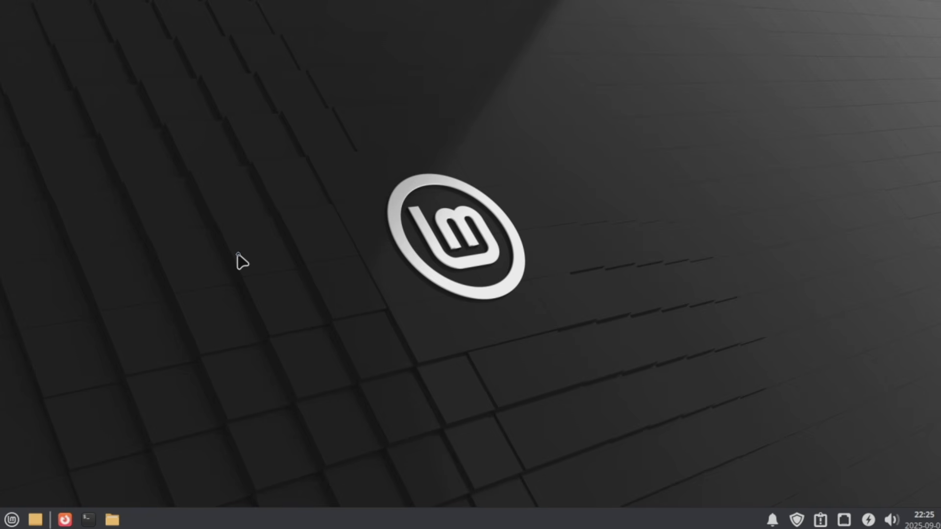
pyautogui.click(923, 520)
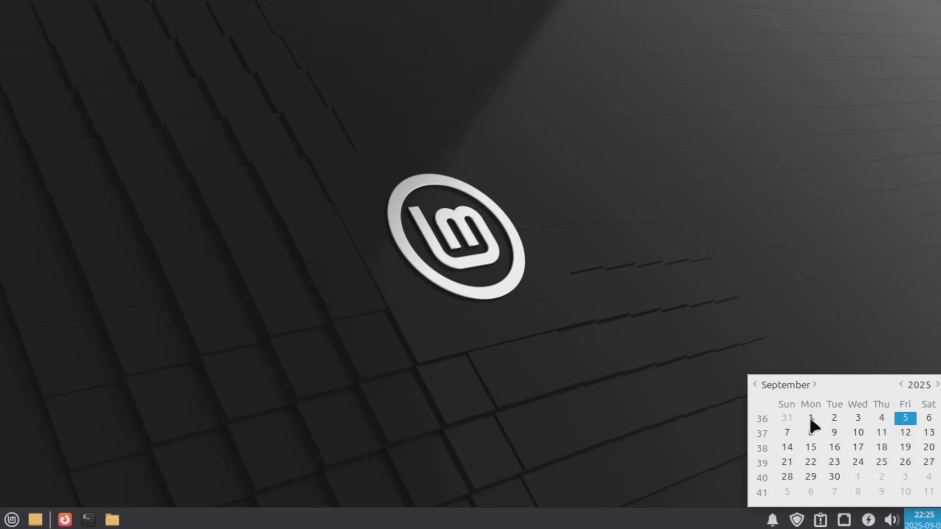
pyautogui.click(893, 343)
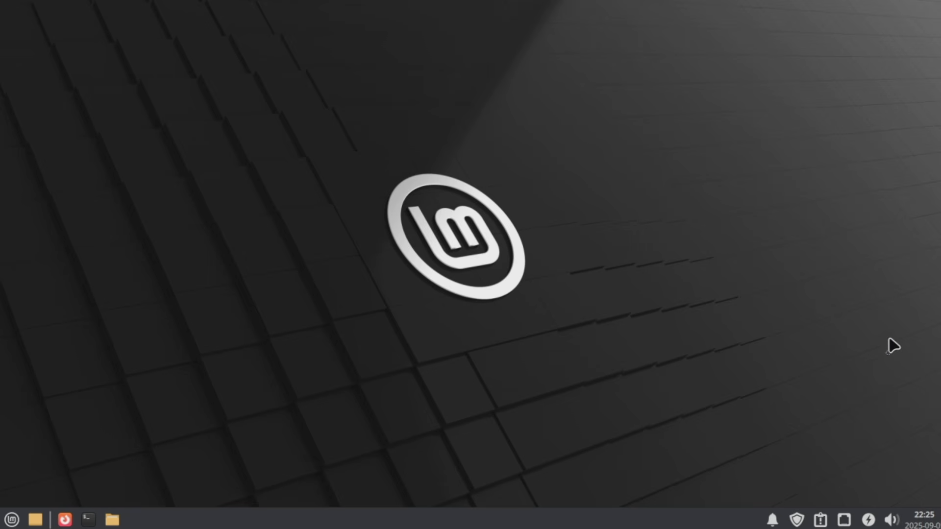
pyautogui.click(891, 521)
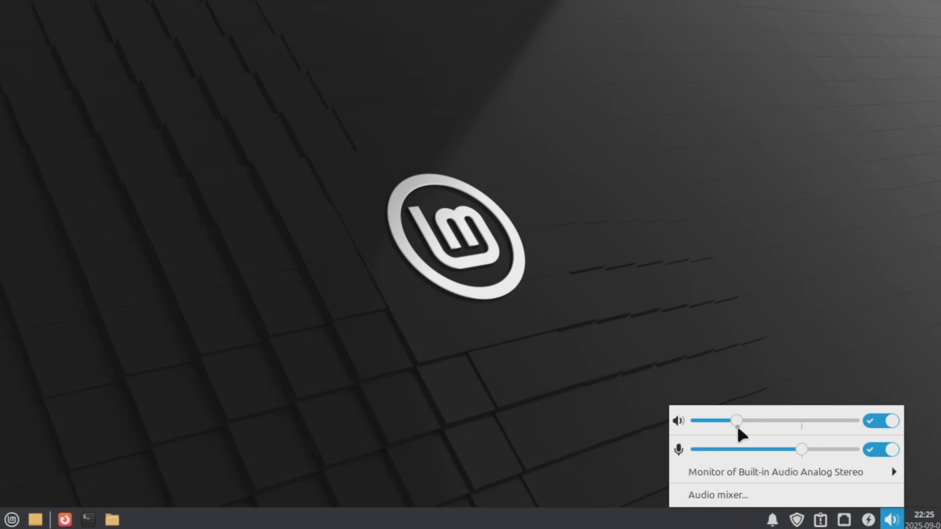
pyautogui.moveTo(738, 428); pyautogui.dragTo(798, 450)
pyautogui.click(845, 325)
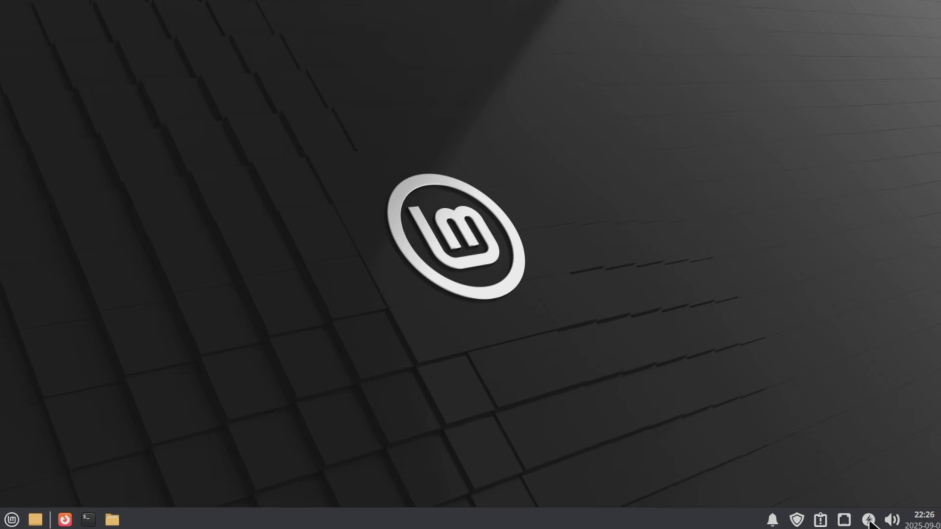
pyautogui.click(869, 521)
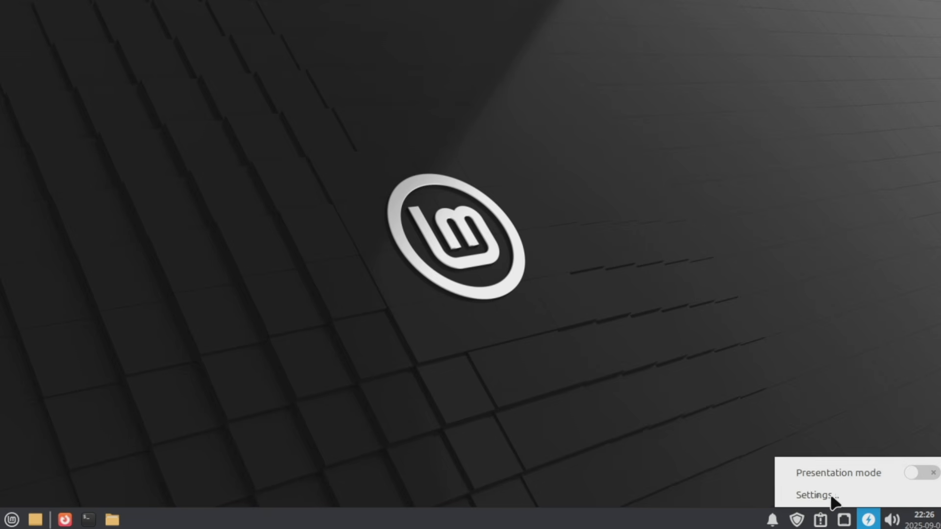
pyautogui.click(880, 424)
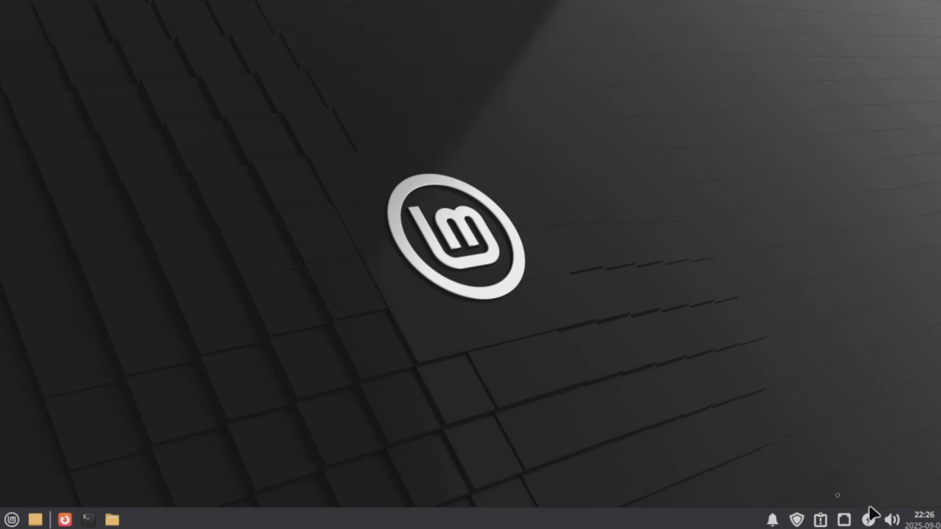
# Step: Check the network connections and confirm in Update Manager that no updates are pending
pyautogui.click(843, 520)
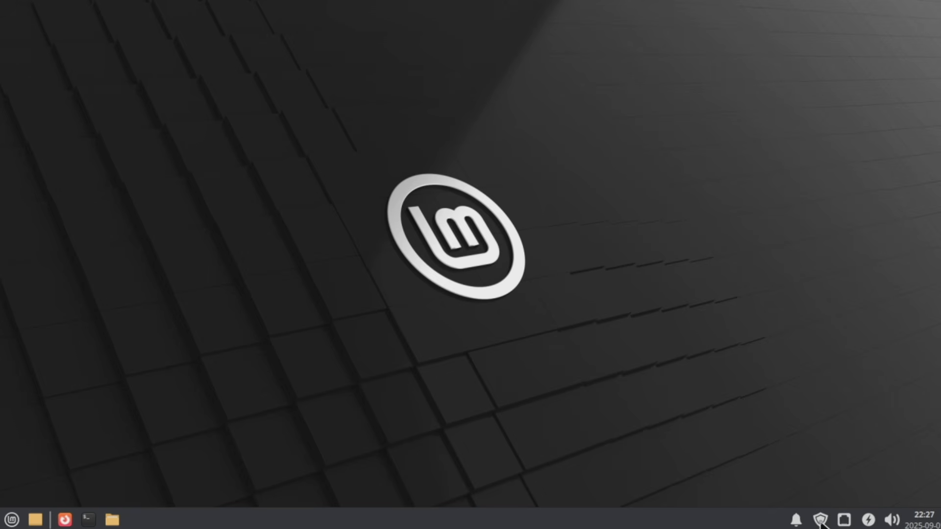
pyautogui.click(820, 519)
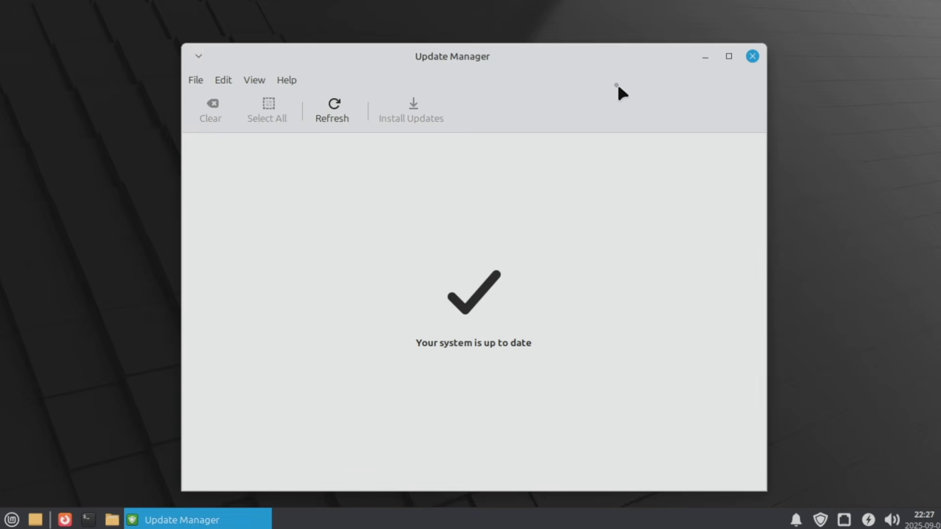
pyautogui.click(752, 56)
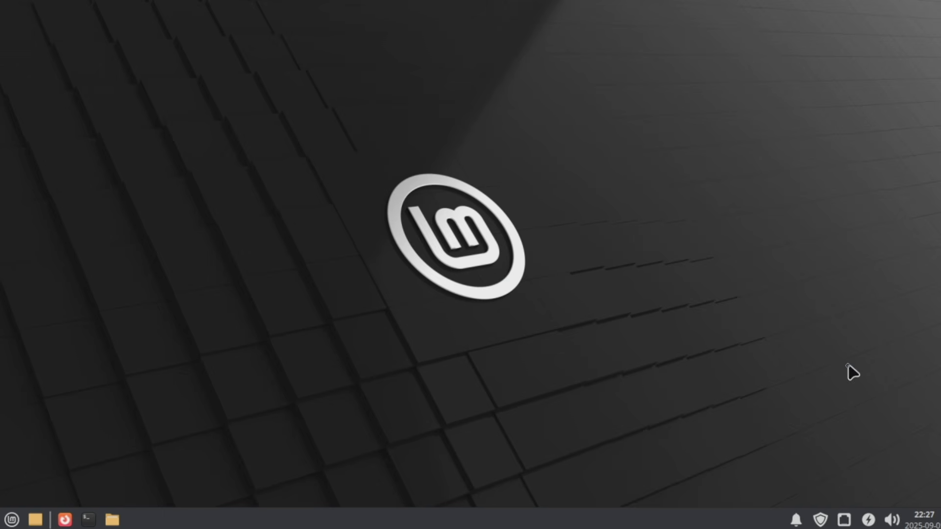
# Step: Review the notifications panel, then bring up the Cinnamon applications menu showing Favorites
pyautogui.click(795, 522)
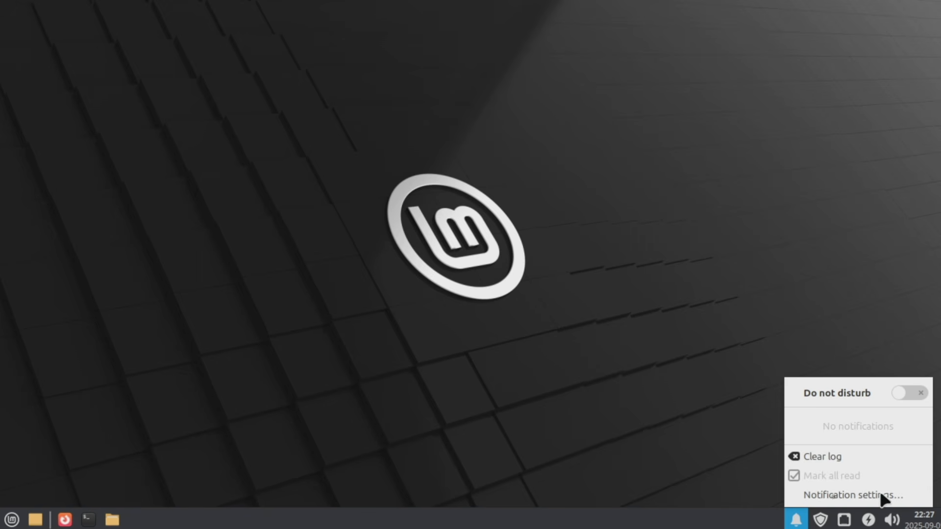
pyautogui.click(614, 364)
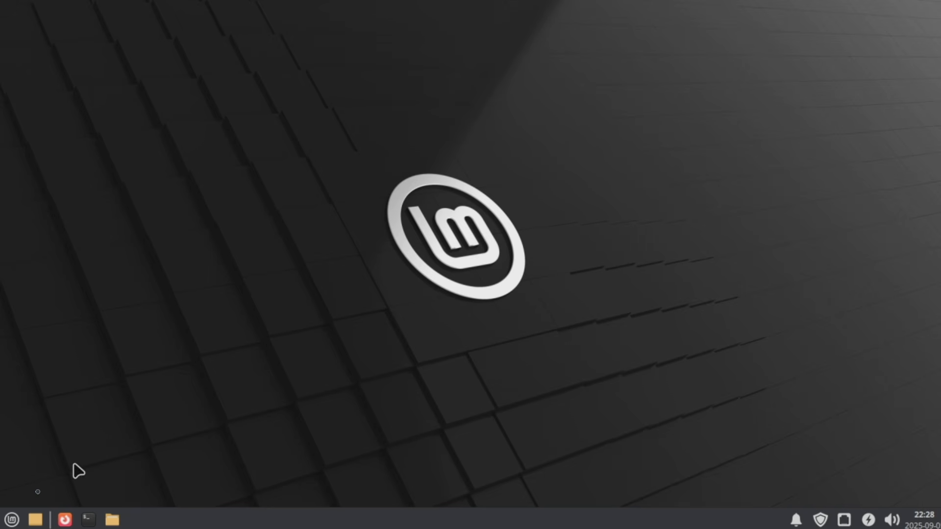
pyautogui.click(12, 520)
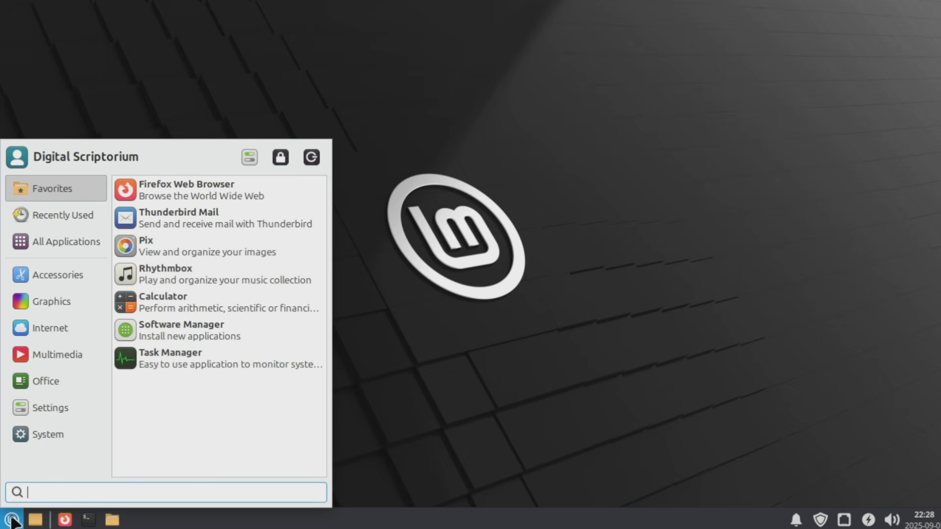
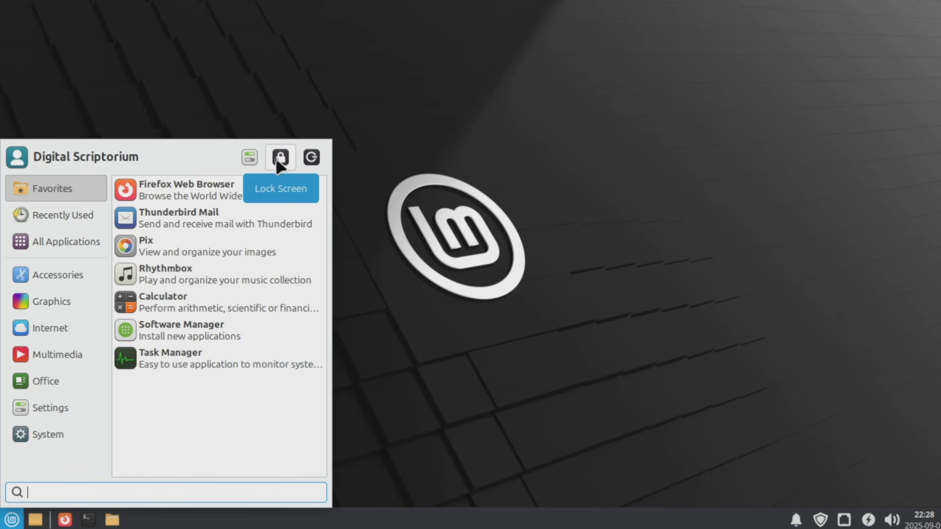
# Step: Lock the screen from the menu and unlock it with the account password
pyautogui.click(276, 161)
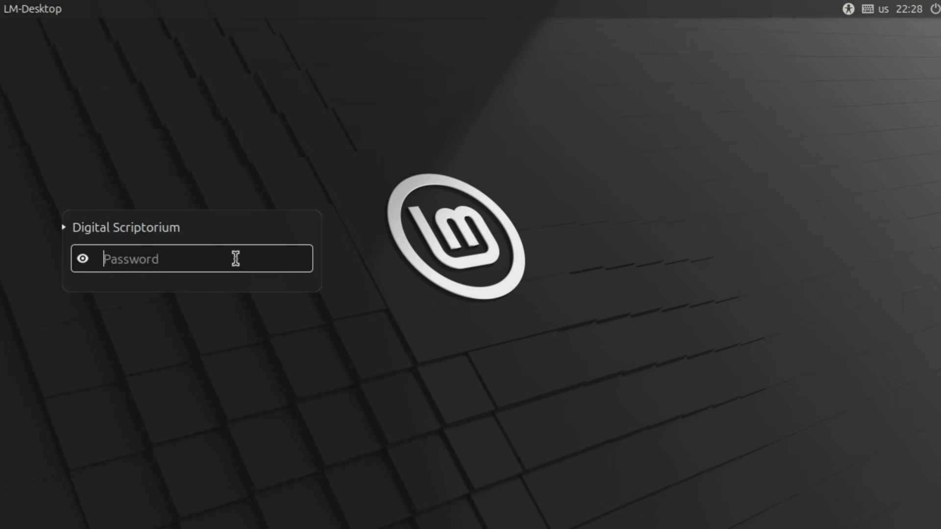
pyautogui.write('*******')
pyautogui.press('Return')
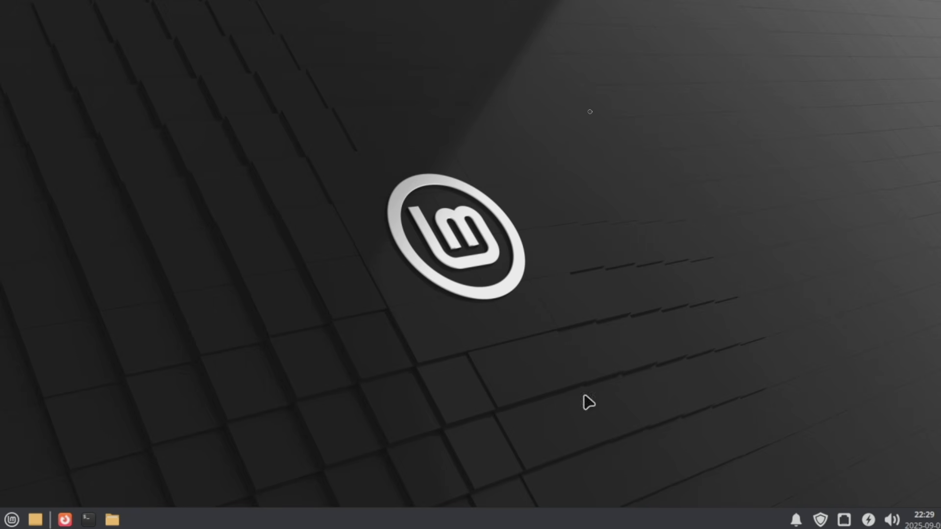
# Step: Open the log-out options, switch Save session on and back off, then cancel
pyautogui.click(12, 520)
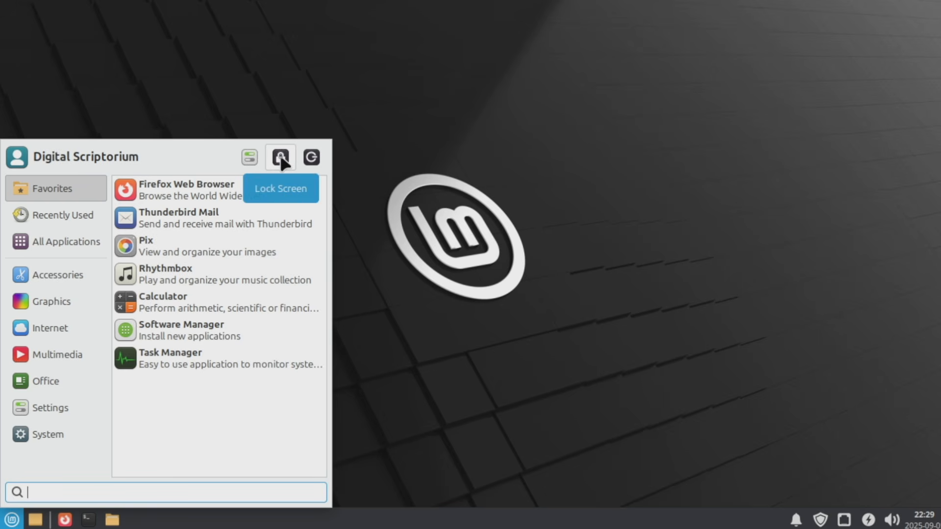
pyautogui.click(312, 158)
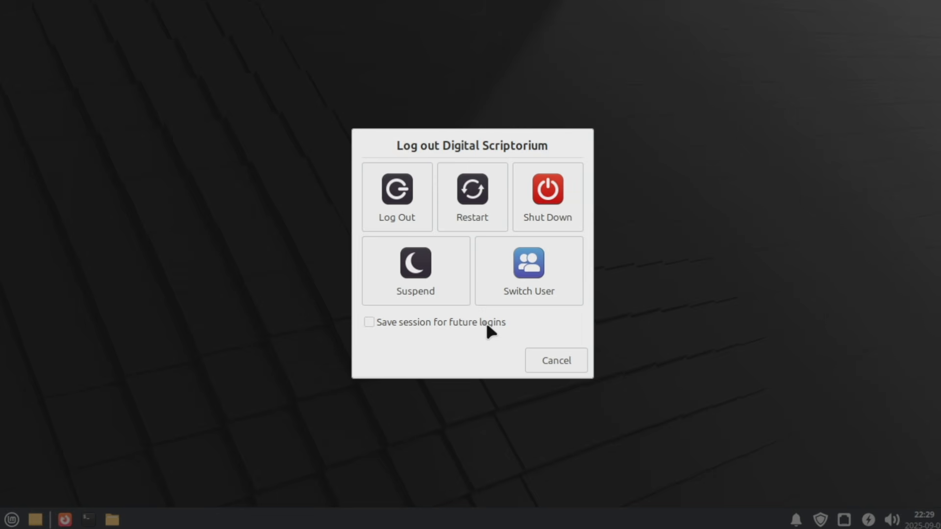
pyautogui.click(434, 323)
pyautogui.click(408, 324)
pyautogui.click(544, 359)
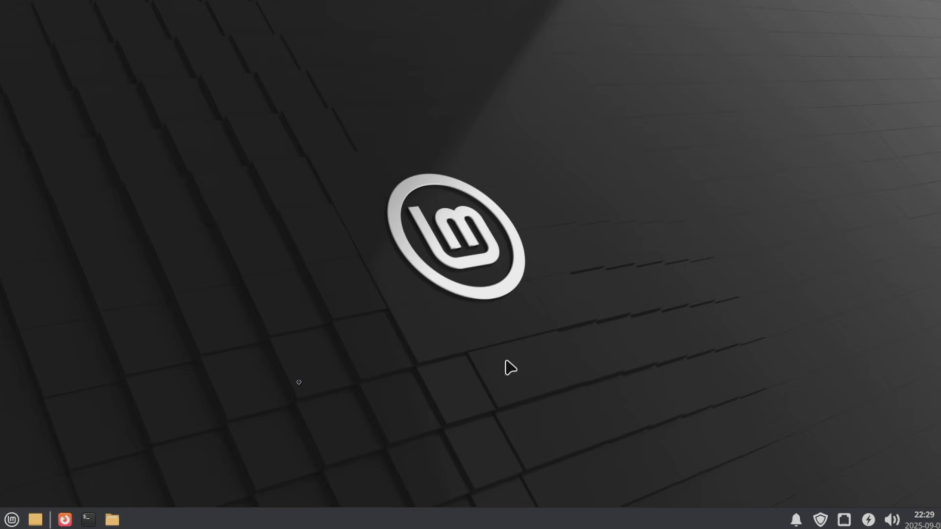
pyautogui.click(12, 520)
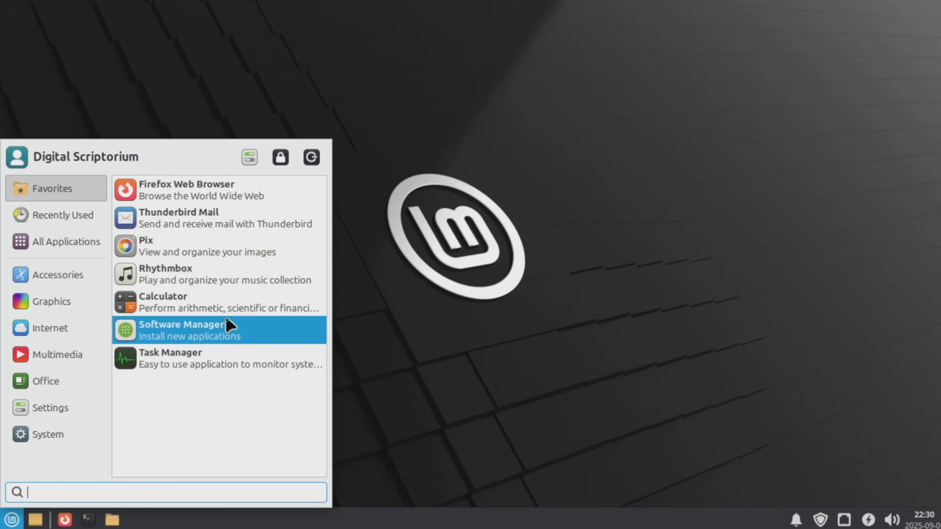
# Step: Show the Recently Used category, then scroll through All Applications
pyautogui.click(53, 218)
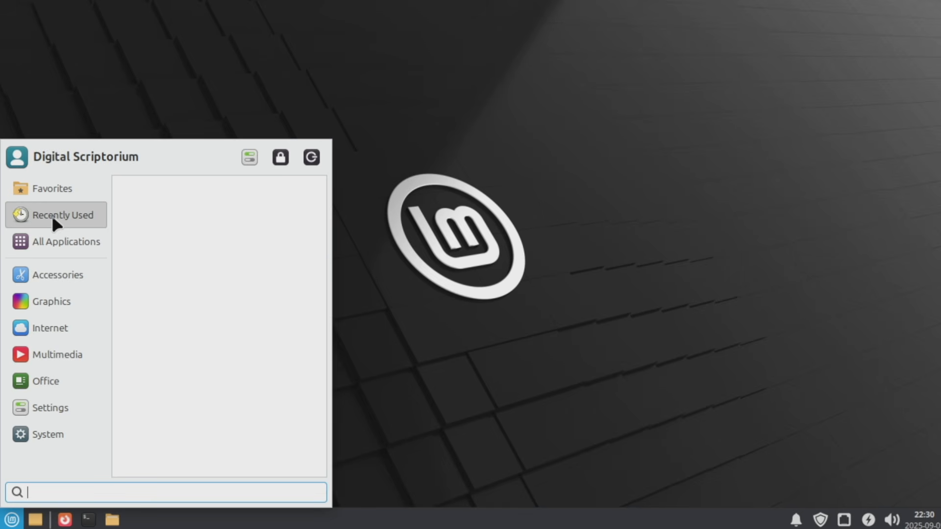
pyautogui.click(60, 247)
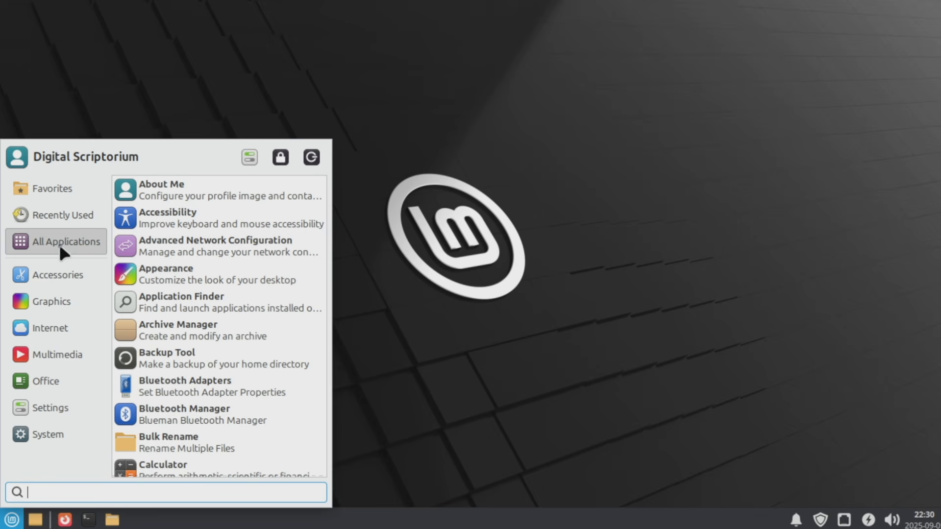
pyautogui.scroll(-15, 227, 268)
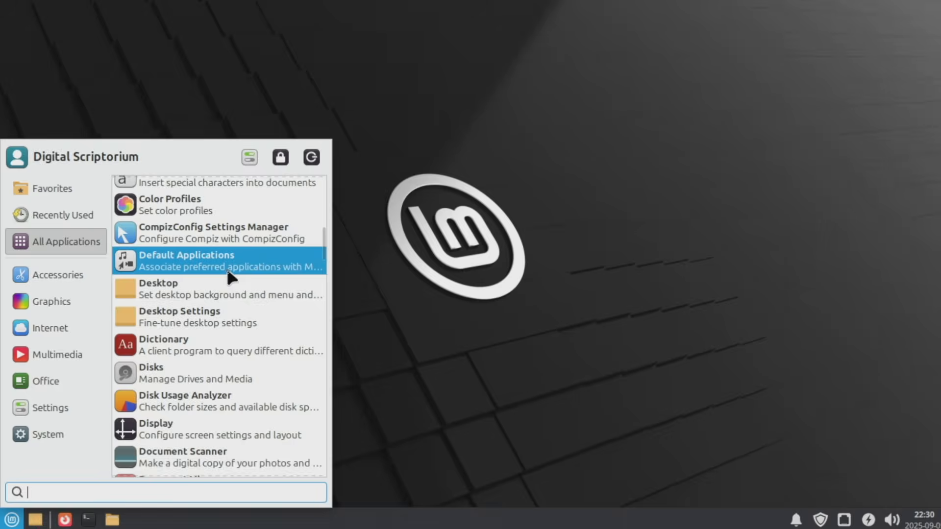
pyautogui.scroll(-5, 227, 273)
pyautogui.scroll(20, 227, 273)
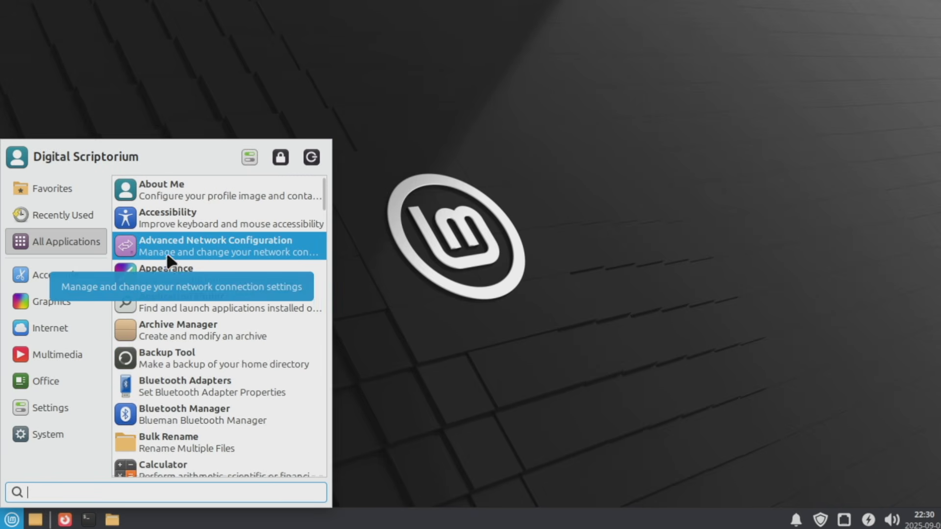
# Step: Browse the Accessories, Graphics, Internet, Multimedia, Office, Settings and System categories
pyautogui.click(56, 275)
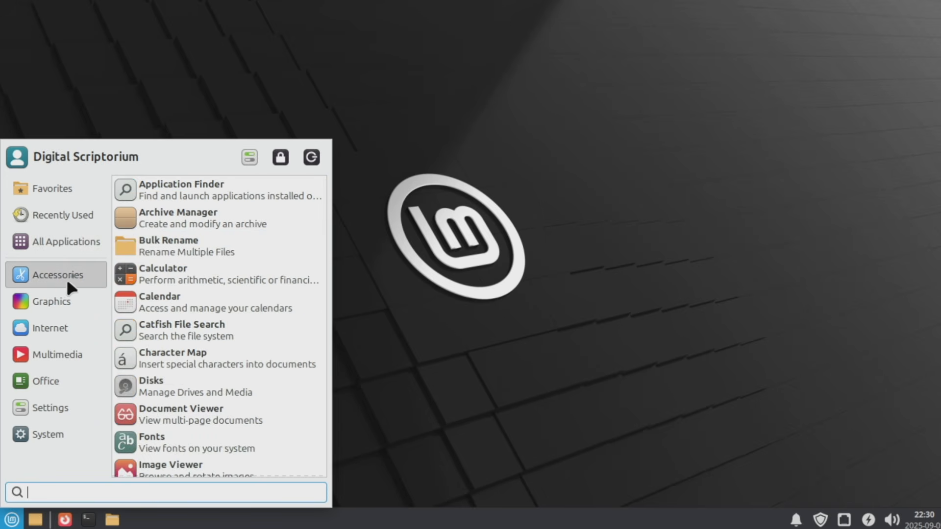
pyautogui.click(69, 301)
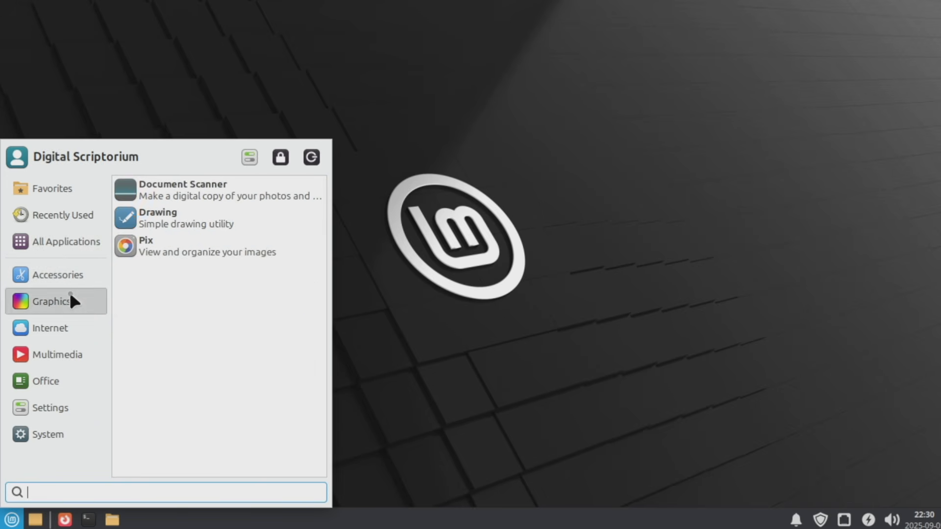
pyautogui.click(68, 327)
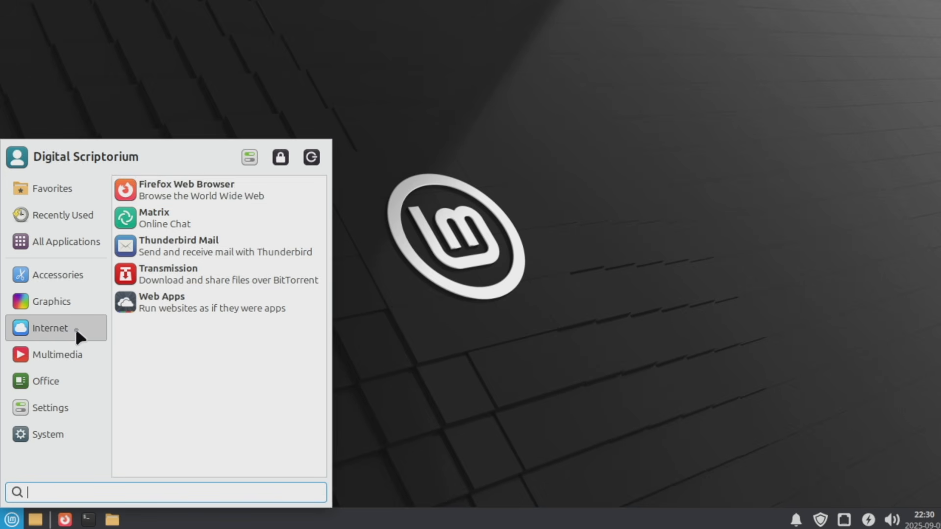
pyautogui.moveTo(63, 349)
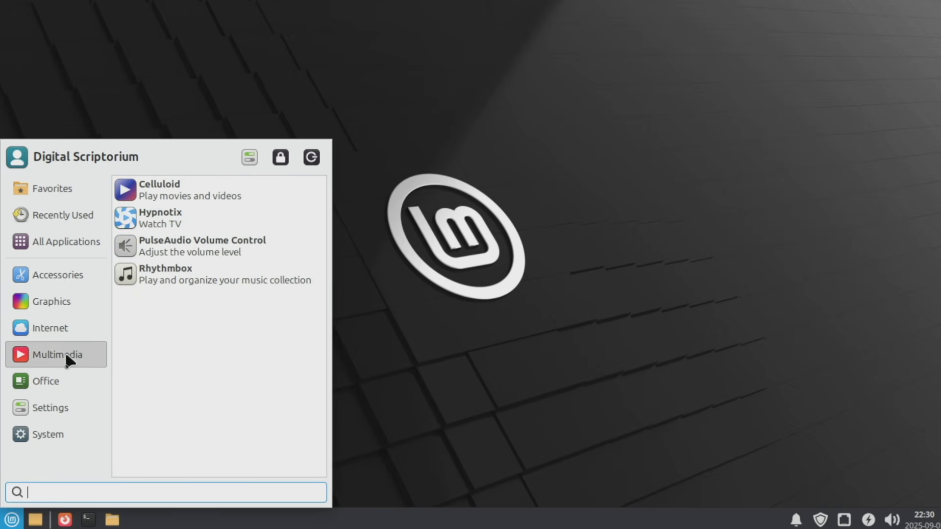
pyautogui.moveTo(65, 380)
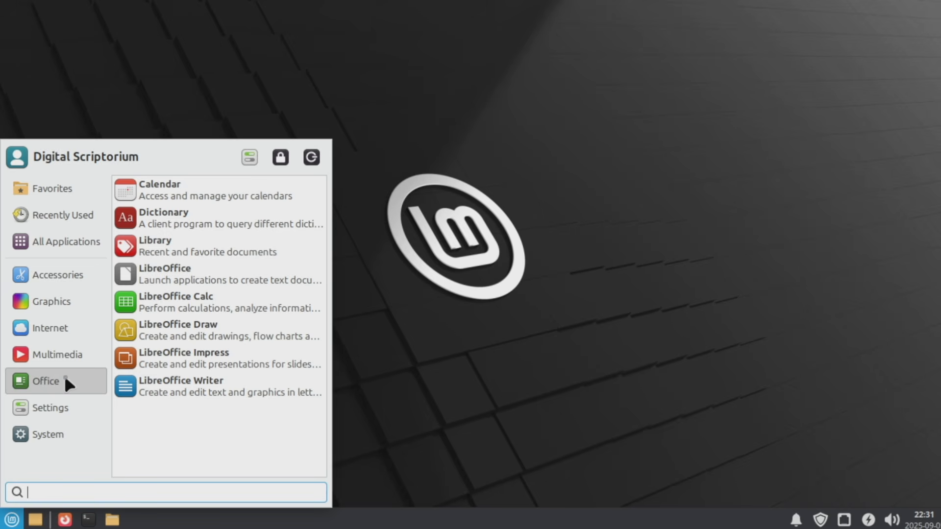
pyautogui.moveTo(63, 408)
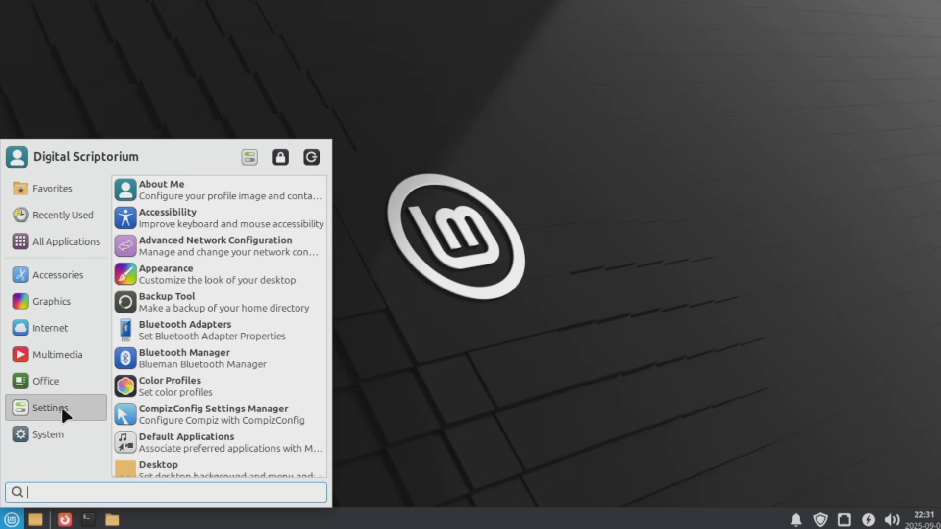
pyautogui.moveTo(67, 425)
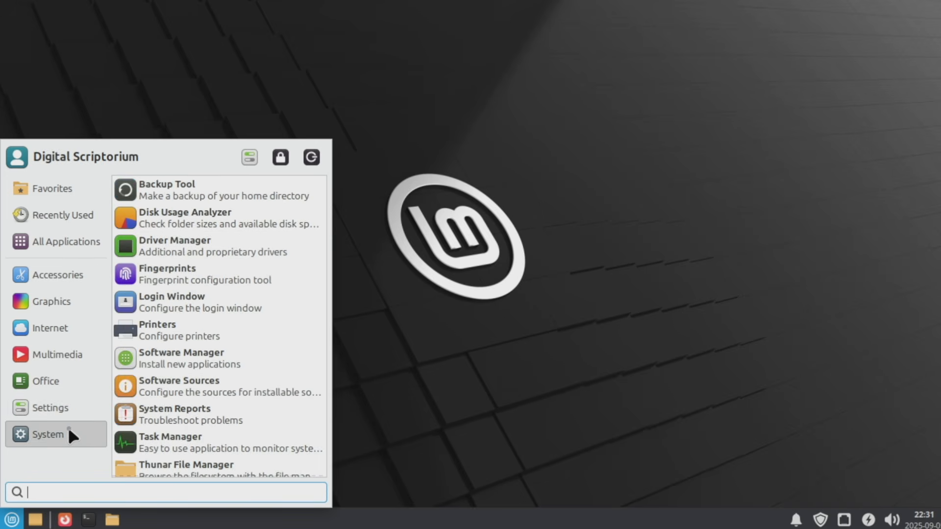
pyautogui.scroll(-3, 240, 304)
pyautogui.scroll(3, 220, 392)
# Step: Search 'terminal' in the menu, launch Xfce Terminal, and close it
pyautogui.write('terminal')
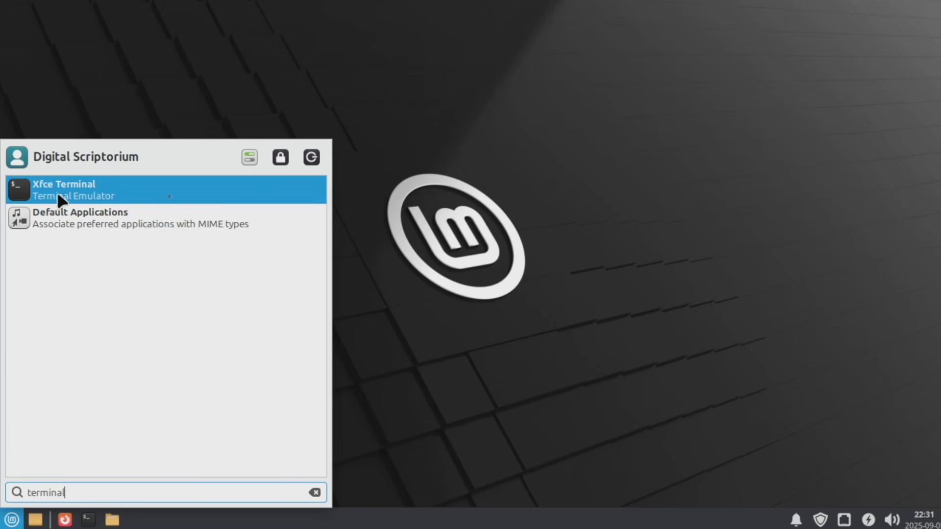
pyautogui.click(153, 198)
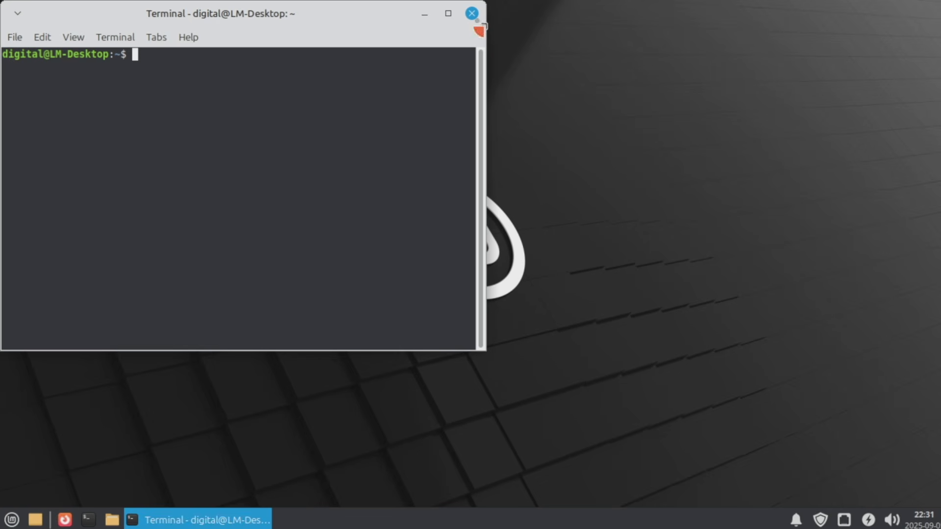
pyautogui.click(471, 12)
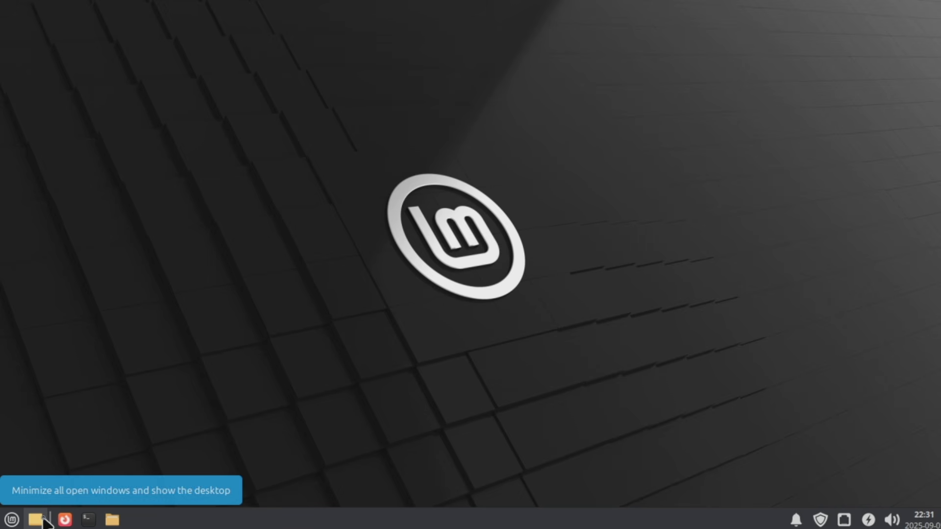
# Step: Relaunch the terminal from the panel, hide and restore it with Show Desktop, then close it
pyautogui.click(88, 520)
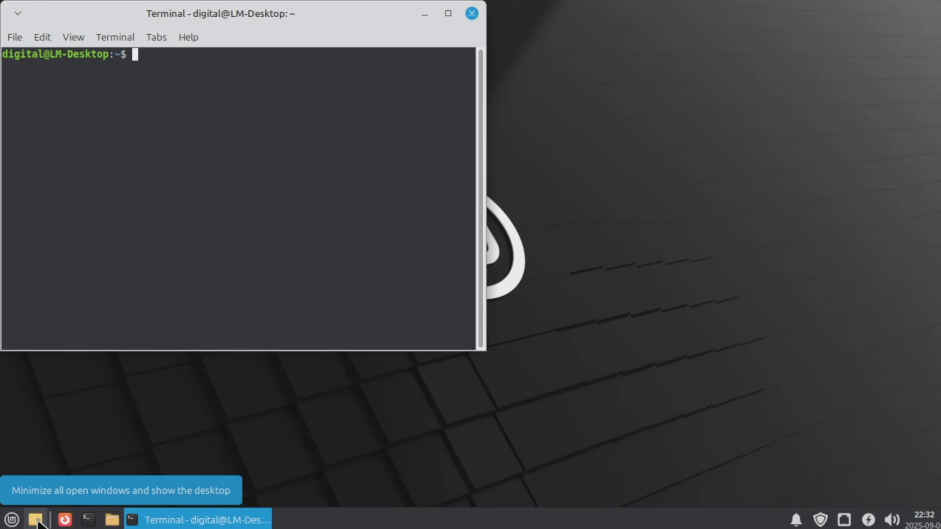
pyautogui.click(37, 520)
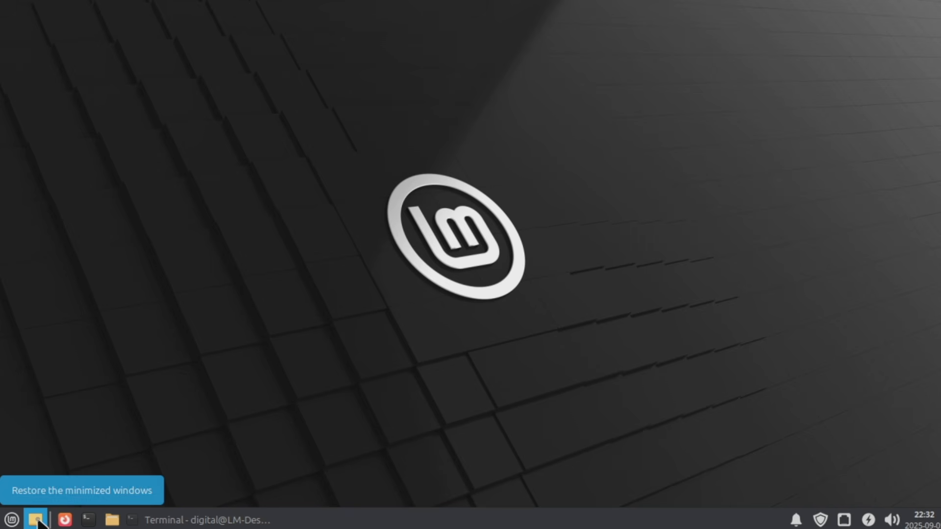
pyautogui.click(36, 520)
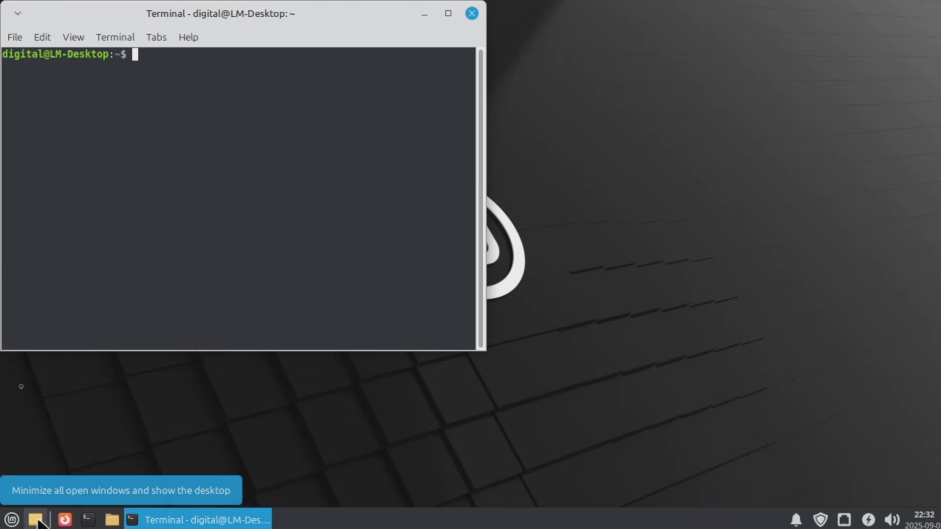
pyautogui.click(472, 13)
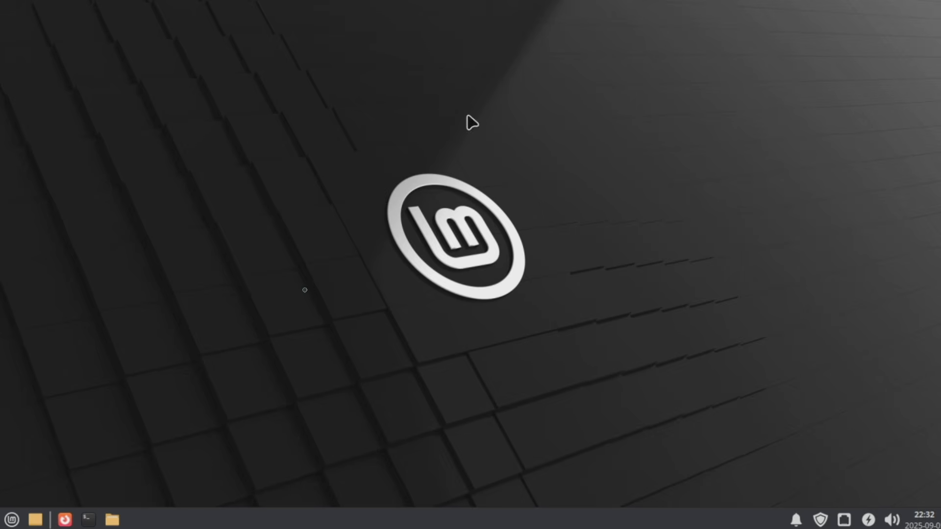
pyautogui.click(66, 520)
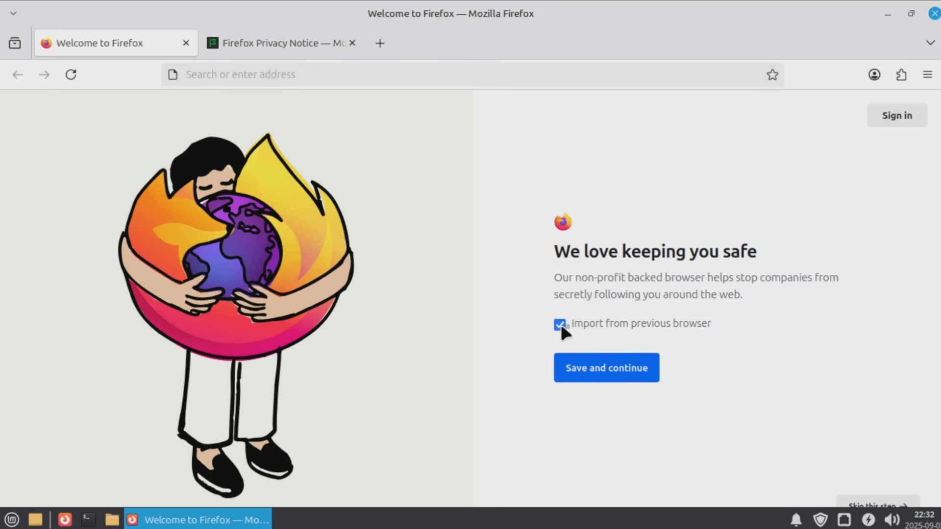
# Step: Skip the import and extensions steps of Firefox's welcome tour and start browsing
pyautogui.click(867, 500)
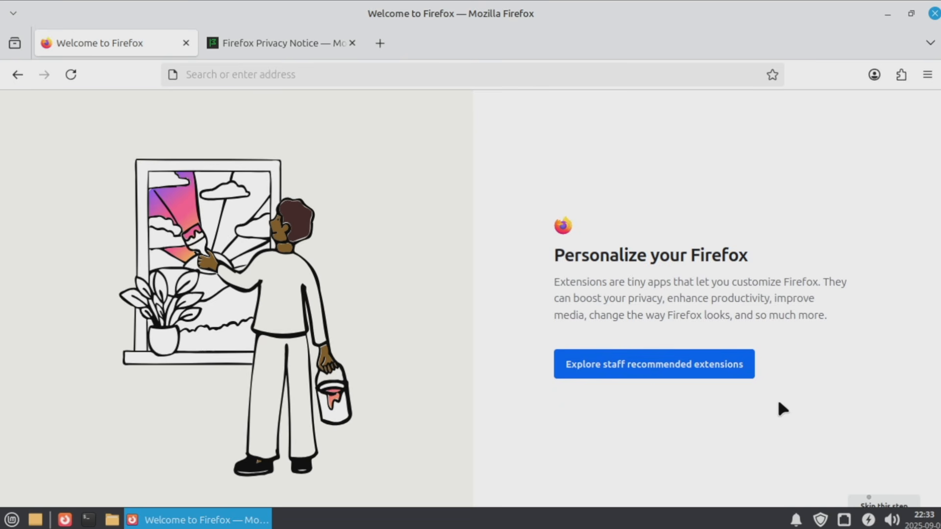
pyautogui.click(891, 506)
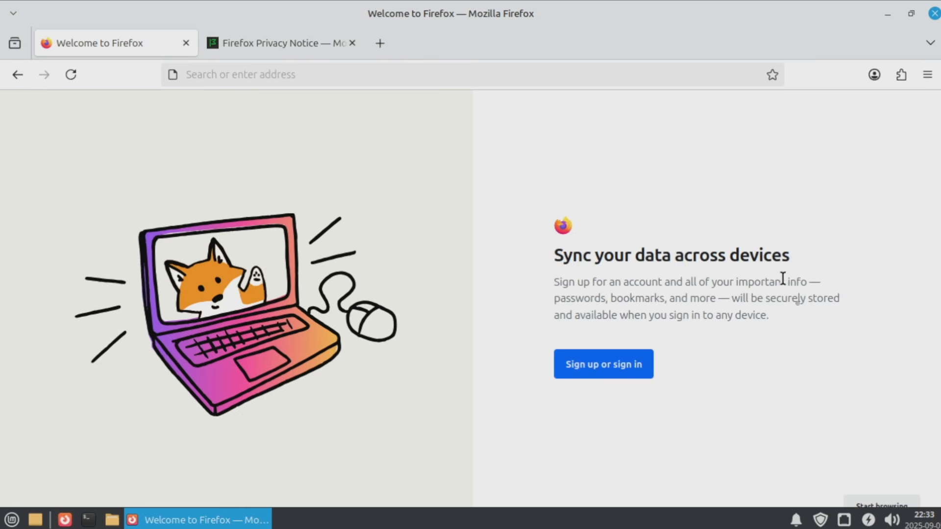
pyautogui.click(901, 505)
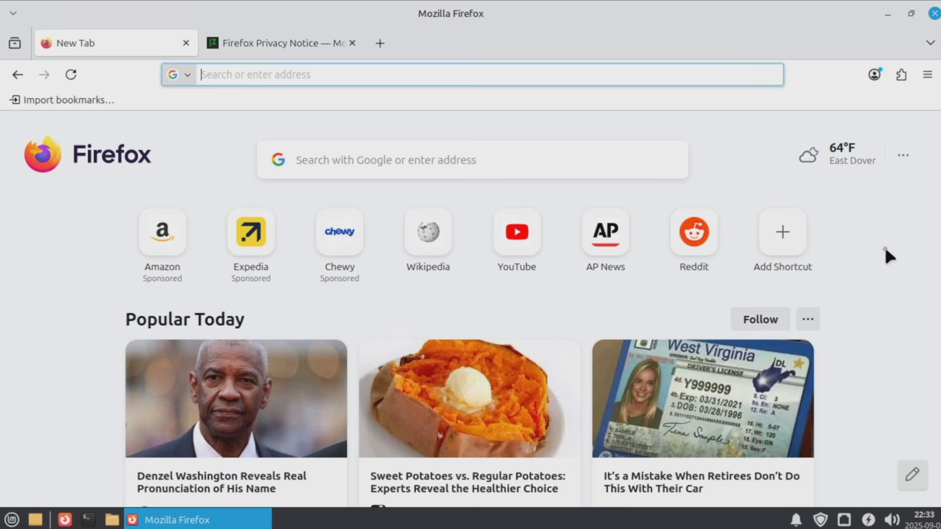
# Step: Close Firefox, then open and close a terminal from the panel
pyautogui.click(934, 13)
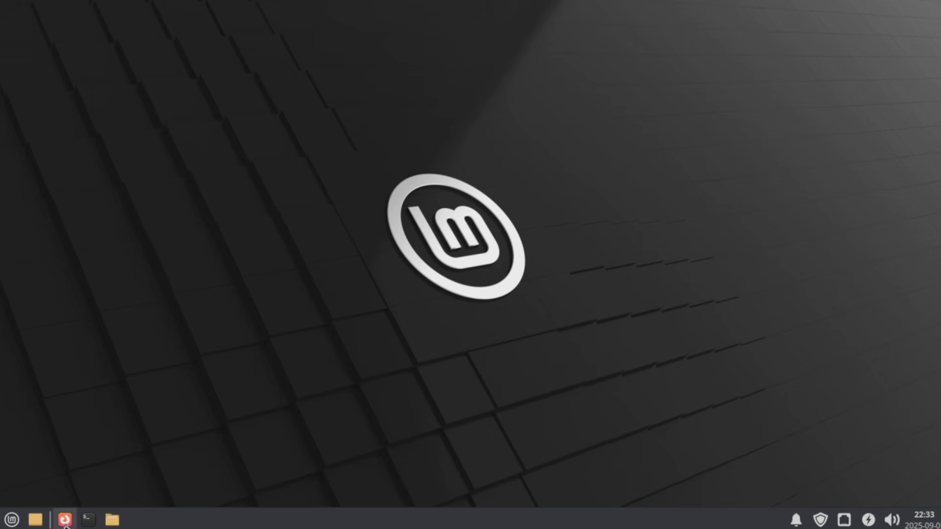
pyautogui.click(88, 521)
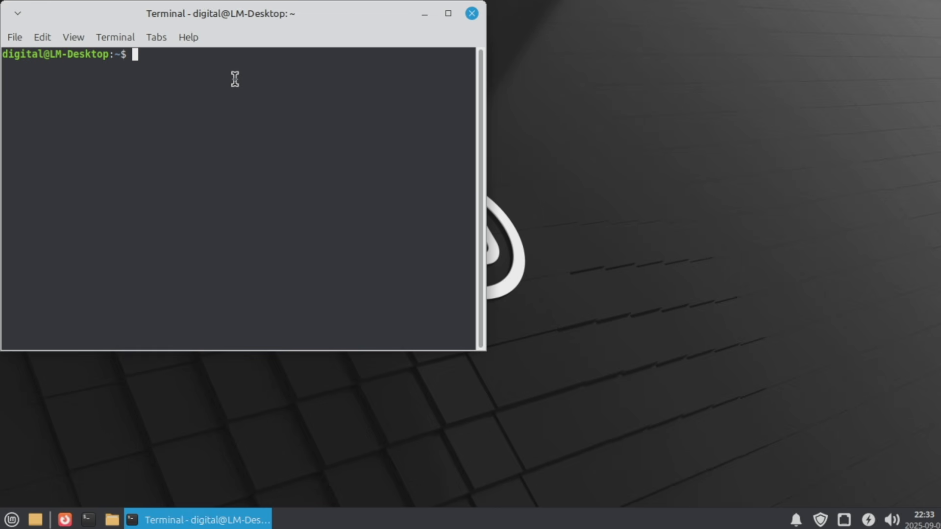
pyautogui.click(472, 13)
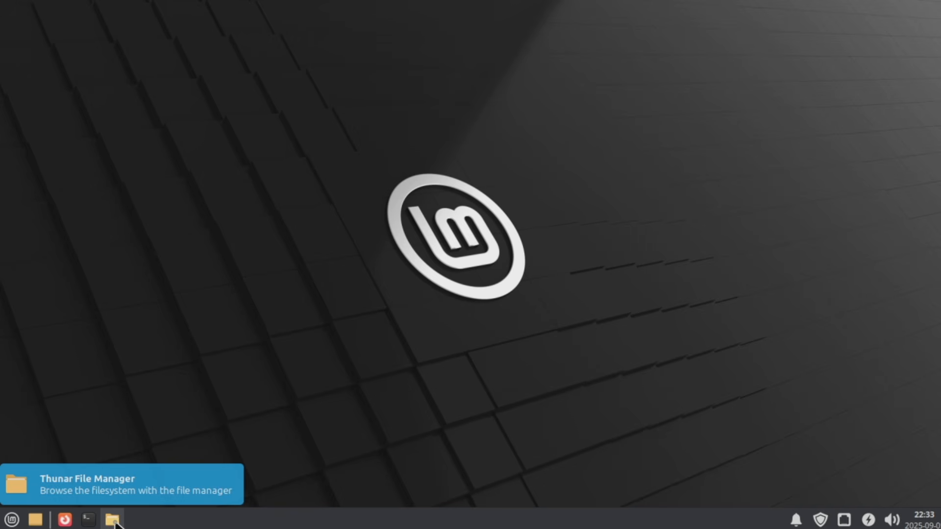
# Step: Open Thunar maximized and view the Computer, Home and Desktop places
pyautogui.click(113, 521)
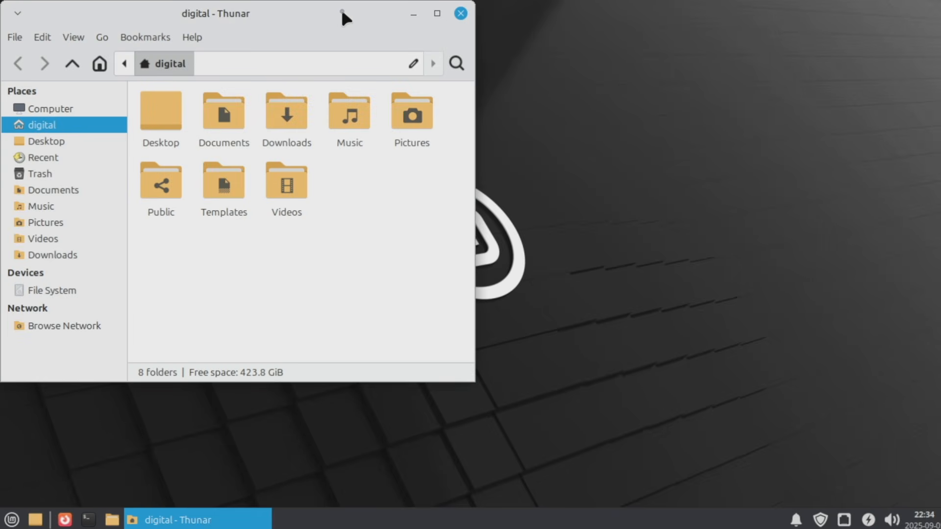
pyautogui.click(436, 14)
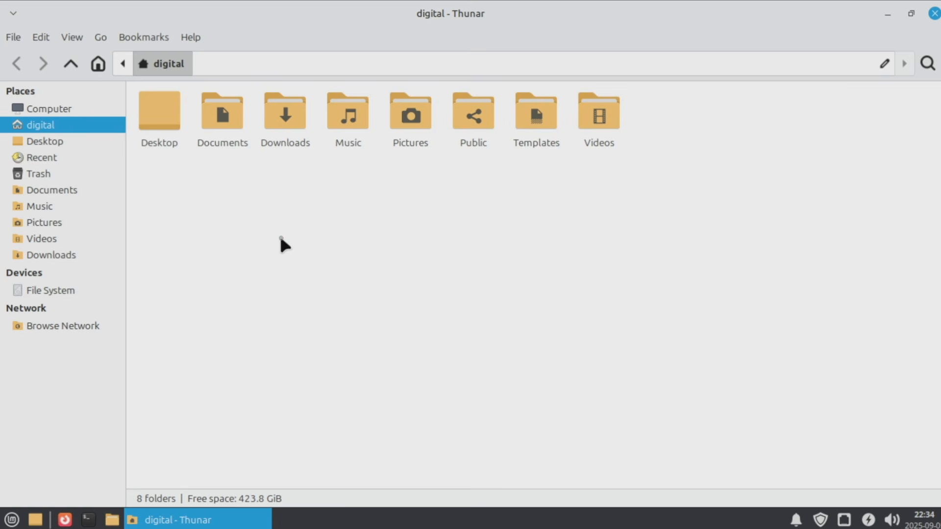
pyautogui.click(50, 109)
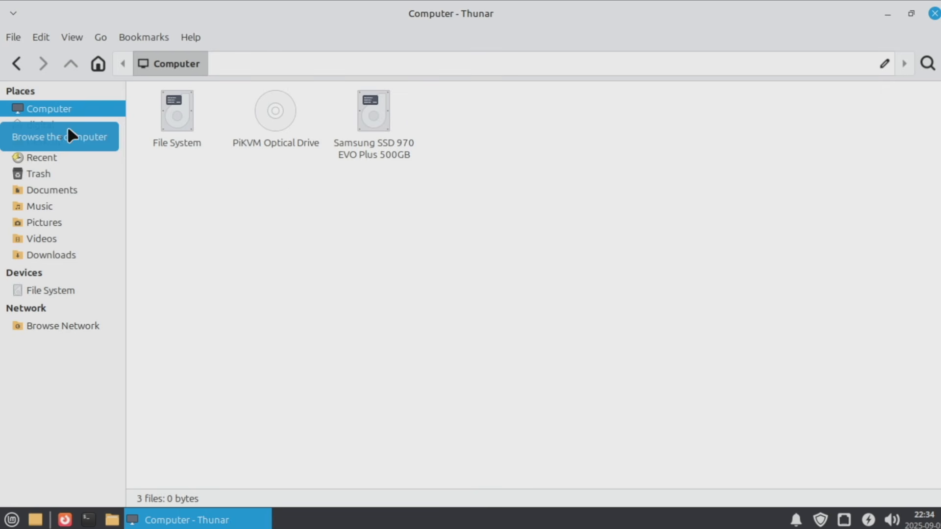
pyautogui.click(34, 126)
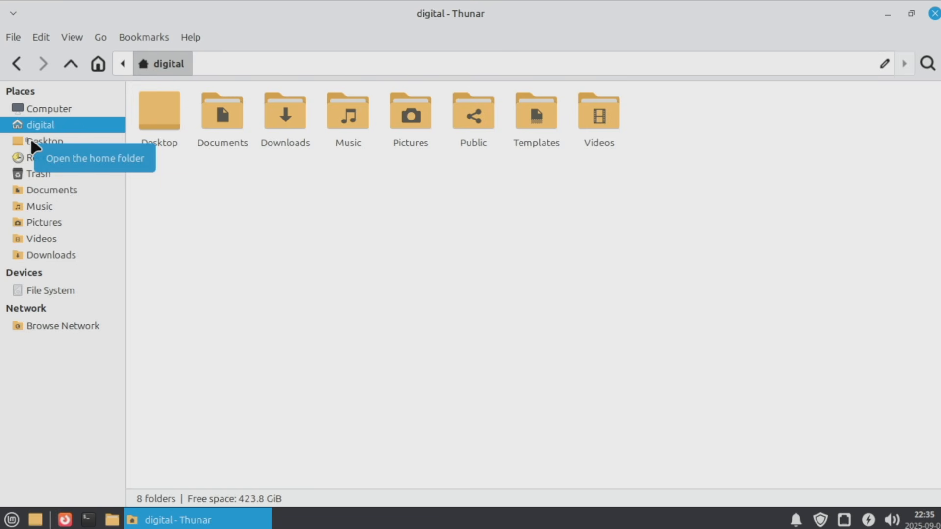
pyautogui.click(31, 141)
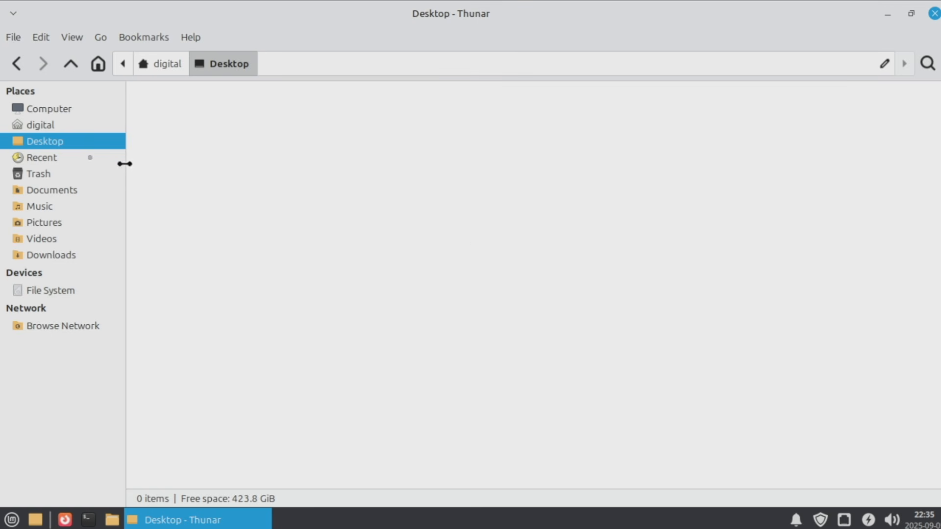
# Step: Visit Recent, Trash, Documents, Music, Pictures, Videos, Downloads, and finally the File System root
pyautogui.click(49, 158)
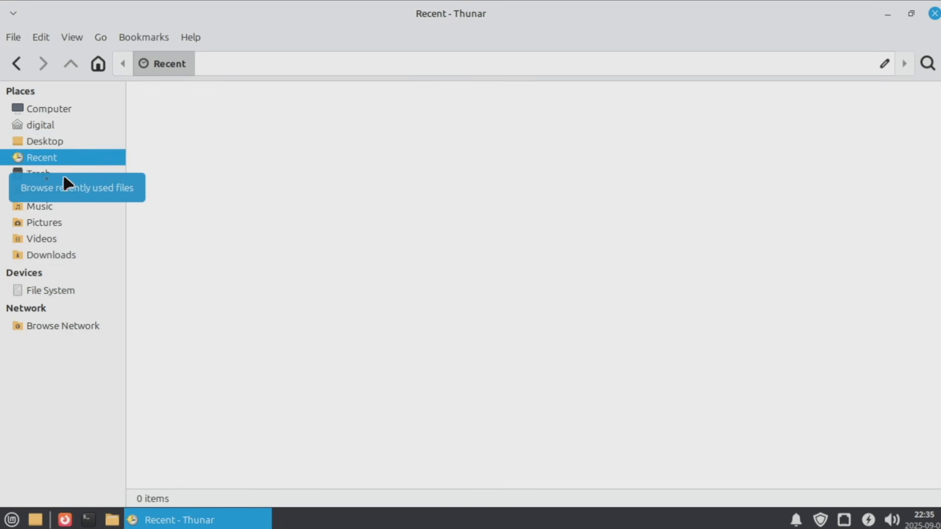
pyautogui.click(52, 174)
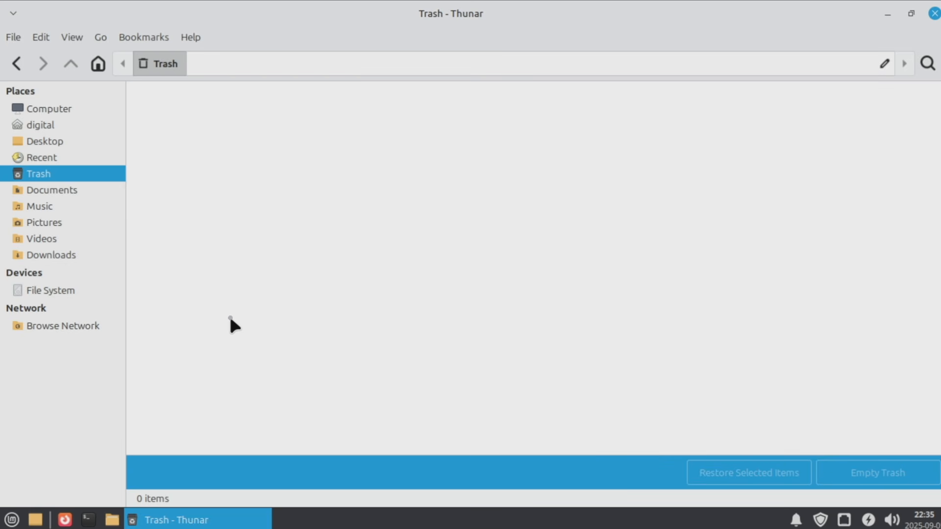
pyautogui.click(47, 191)
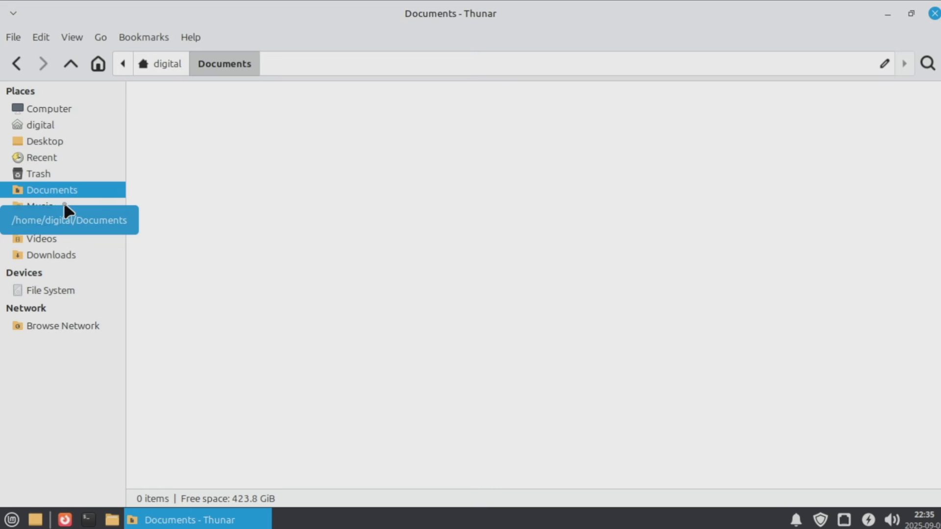
pyautogui.click(63, 206)
pyautogui.click(85, 223)
pyautogui.click(70, 239)
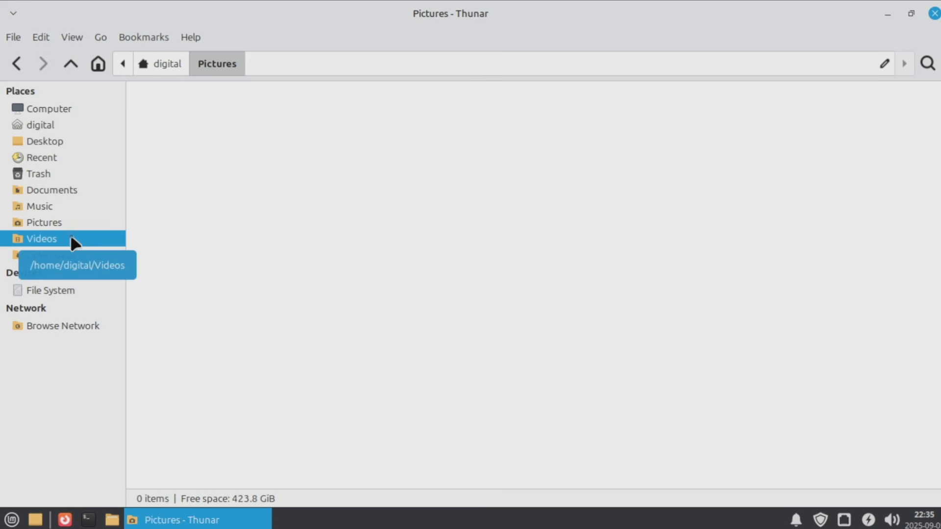
pyautogui.click(17, 255)
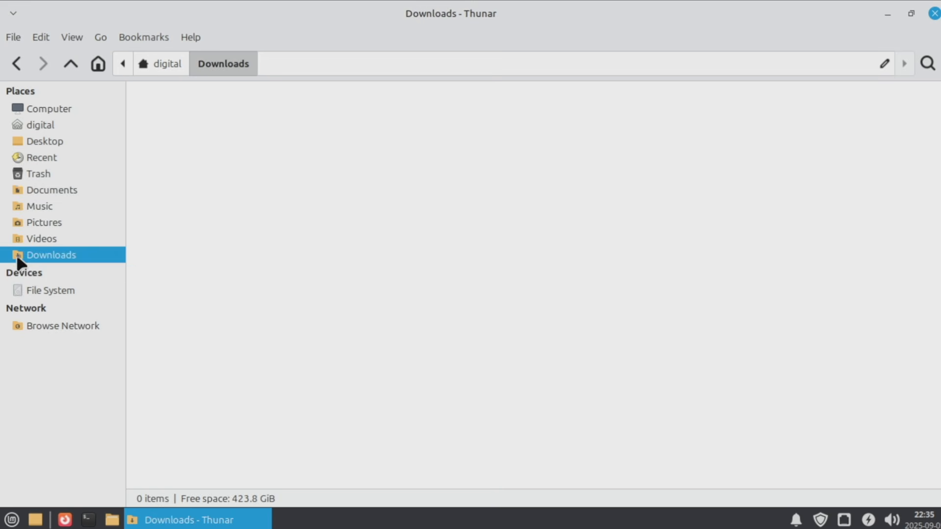
pyautogui.click(120, 290)
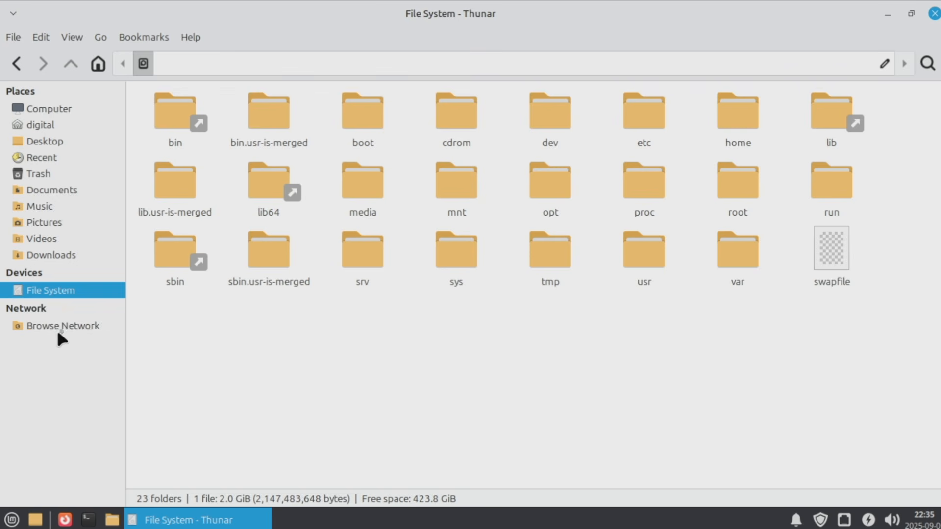
# Step: Browse the network and the empty Downloads folder, close Thunar, and right-click the desktop
pyautogui.click(59, 326)
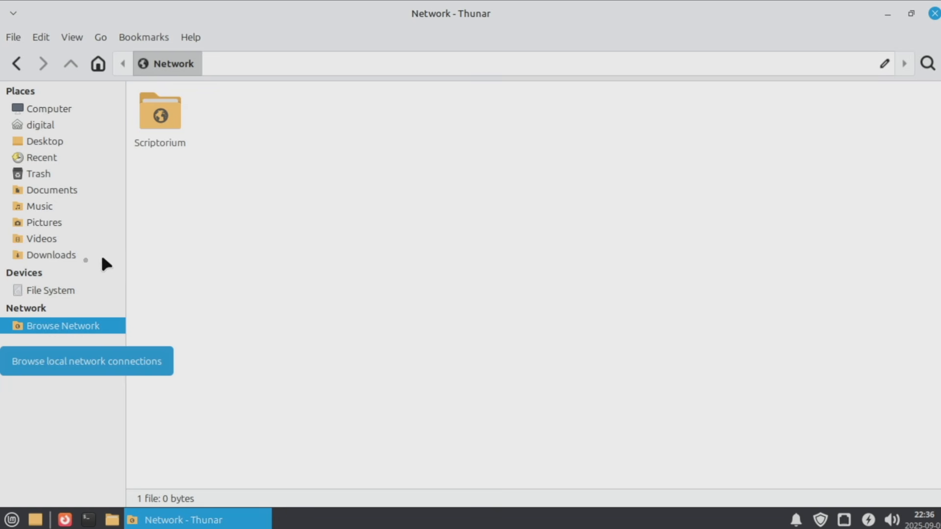
pyautogui.click(60, 255)
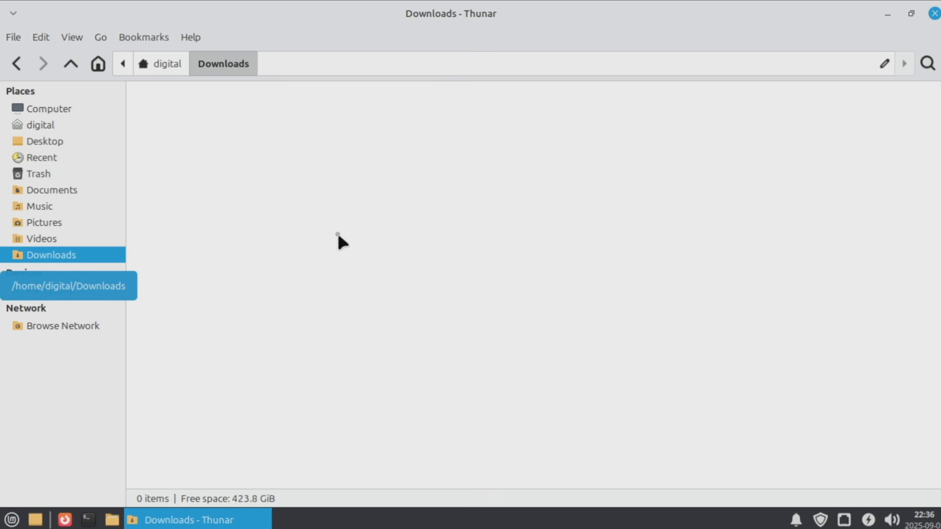
pyautogui.click(934, 13)
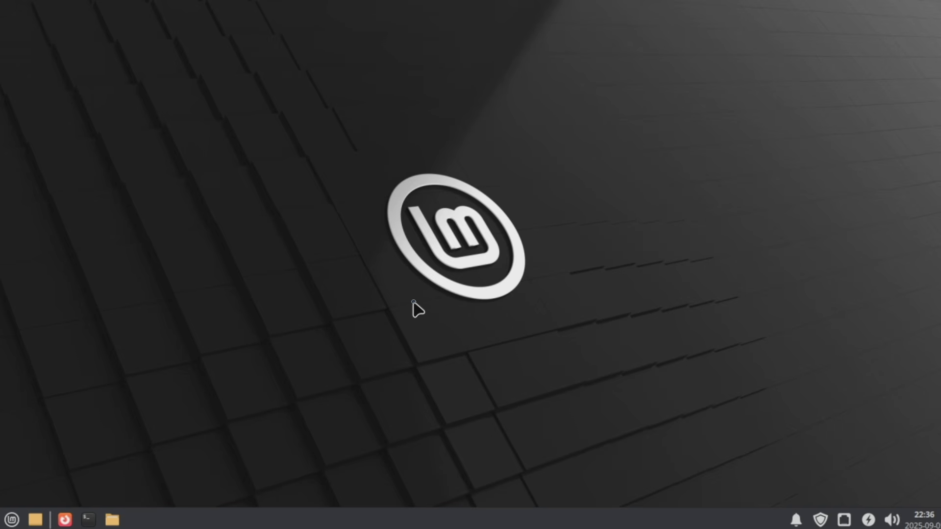
pyautogui.rightClick(271, 218)
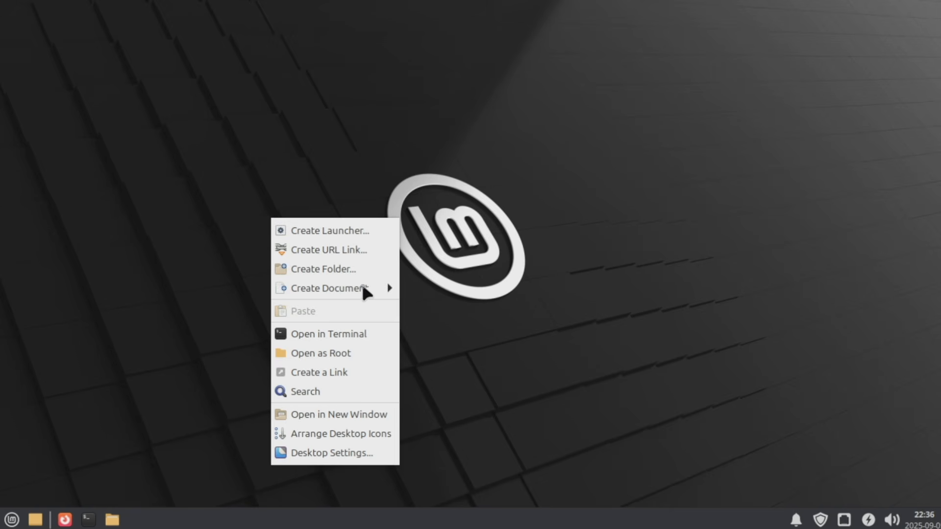
# Step: Maximize the Desktop settings and pick the teal-and-grey 3D cubes image as wallpaper
pyautogui.moveTo(364, 290)
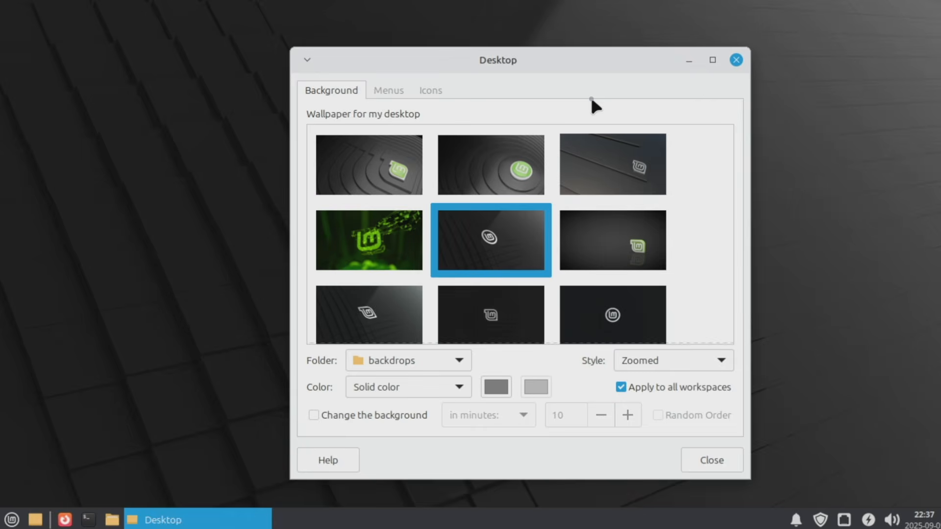
pyautogui.moveTo(711, 53); pyautogui.dragTo(490, 9)
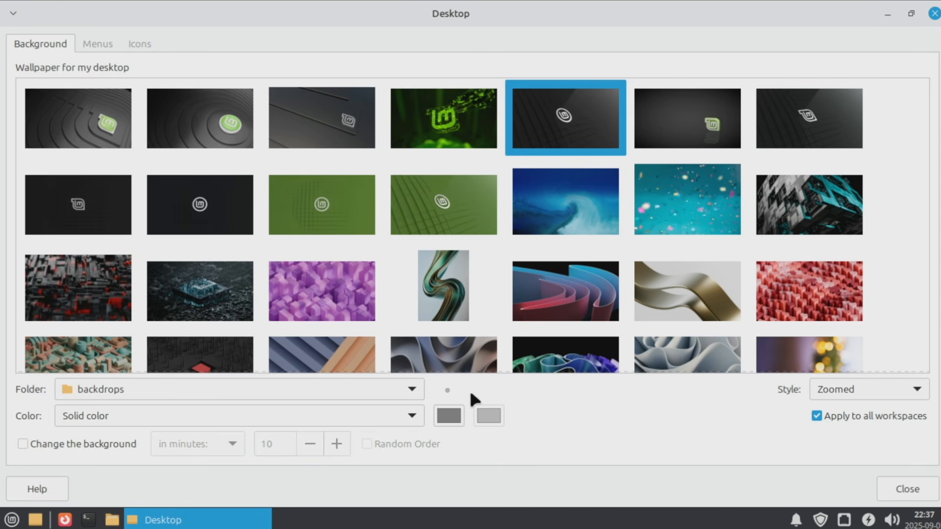
pyautogui.click(383, 389)
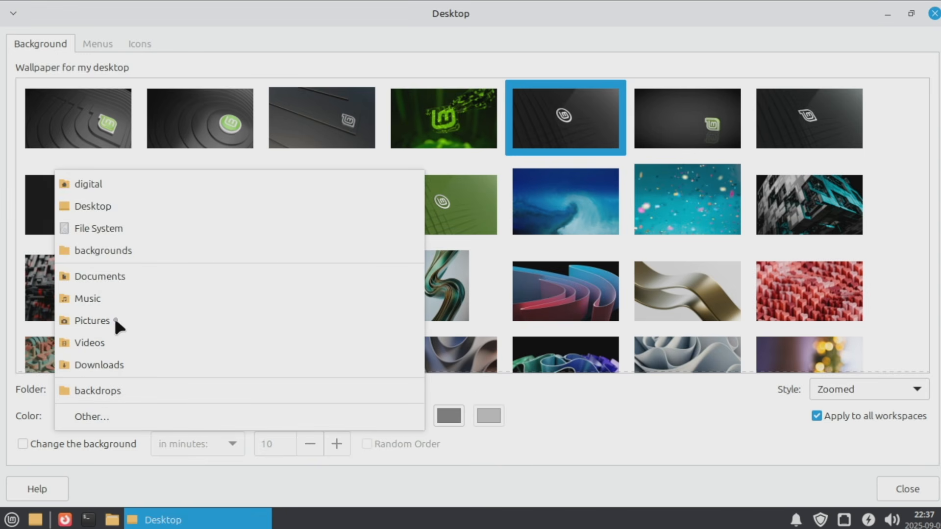
pyautogui.click(591, 431)
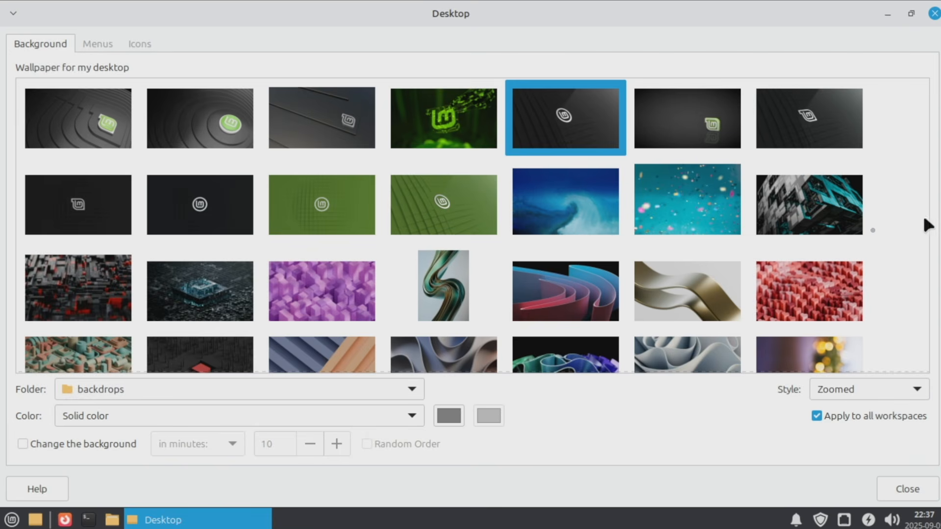
pyautogui.click(818, 204)
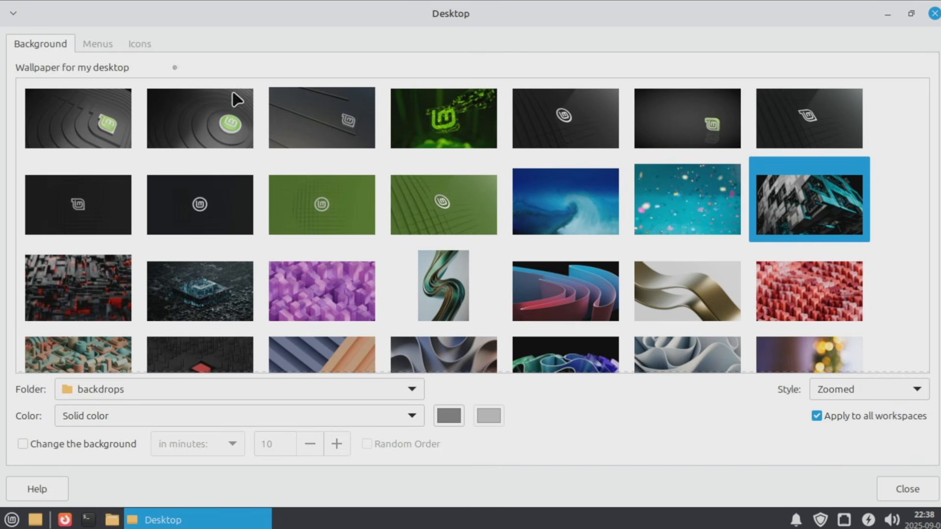
# Step: Look over the Menus and Icons tabs, then close the Desktop settings
pyautogui.click(99, 44)
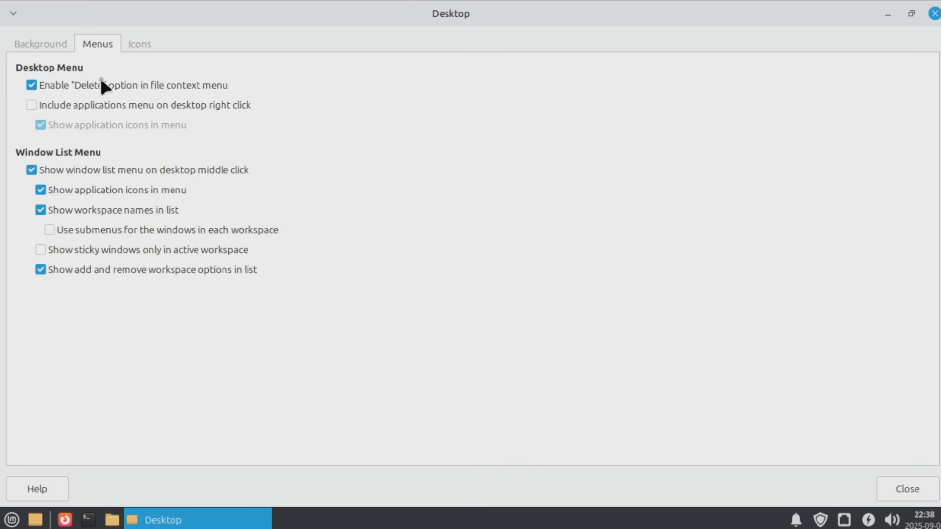
pyautogui.click(129, 45)
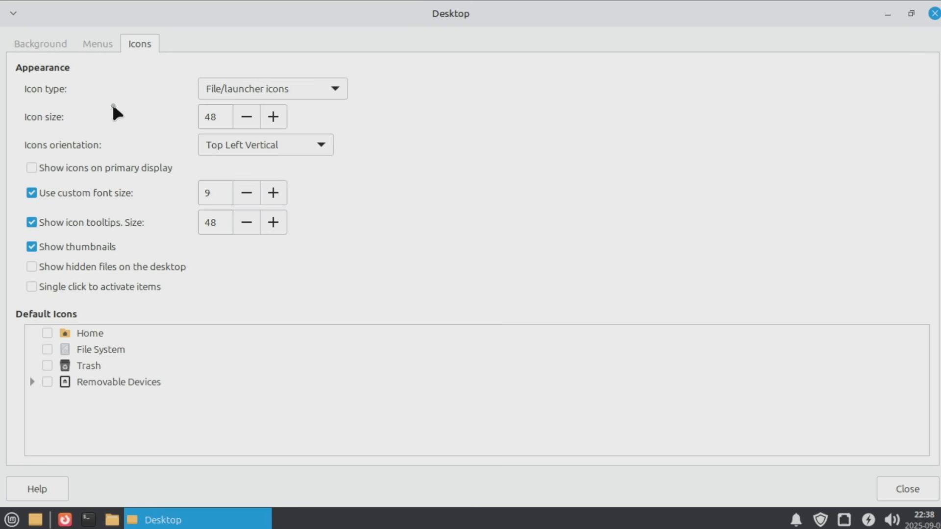
pyautogui.click(33, 45)
pyautogui.click(885, 488)
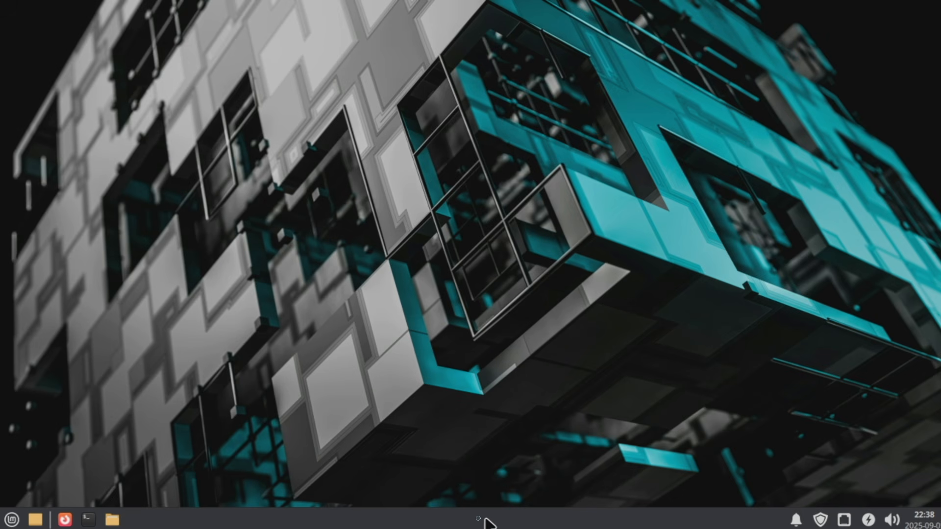
# Step: Open and dismiss the panel's right-click menu, then open the Mint application menu
pyautogui.rightClick(475, 519)
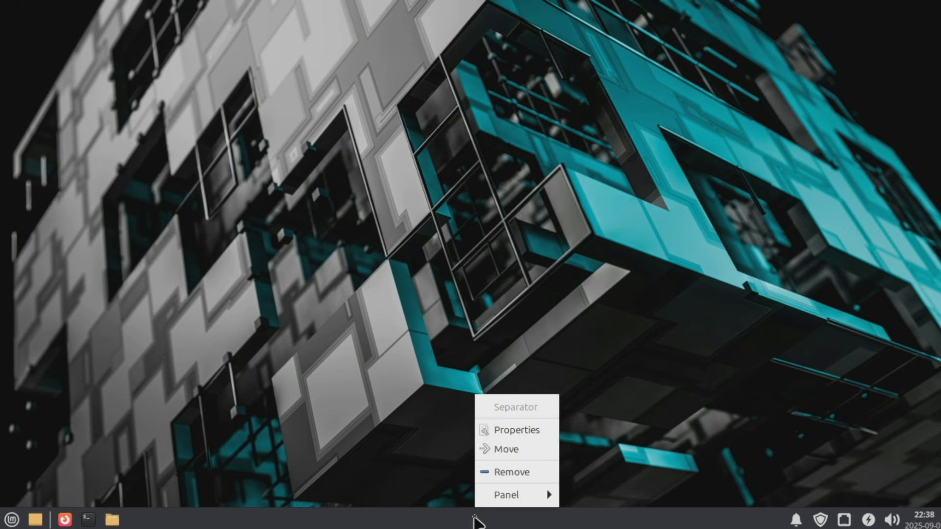
pyautogui.moveTo(489, 497)
pyautogui.click(307, 387)
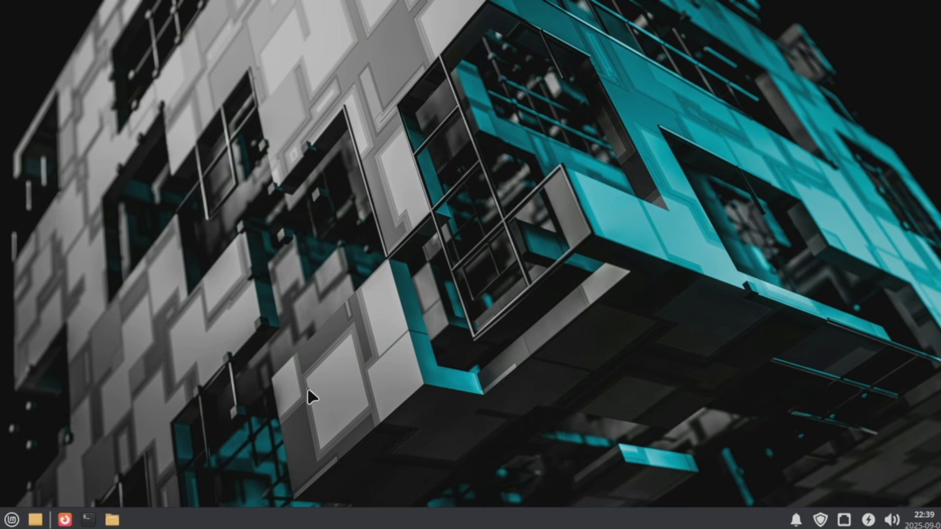
pyautogui.click(11, 520)
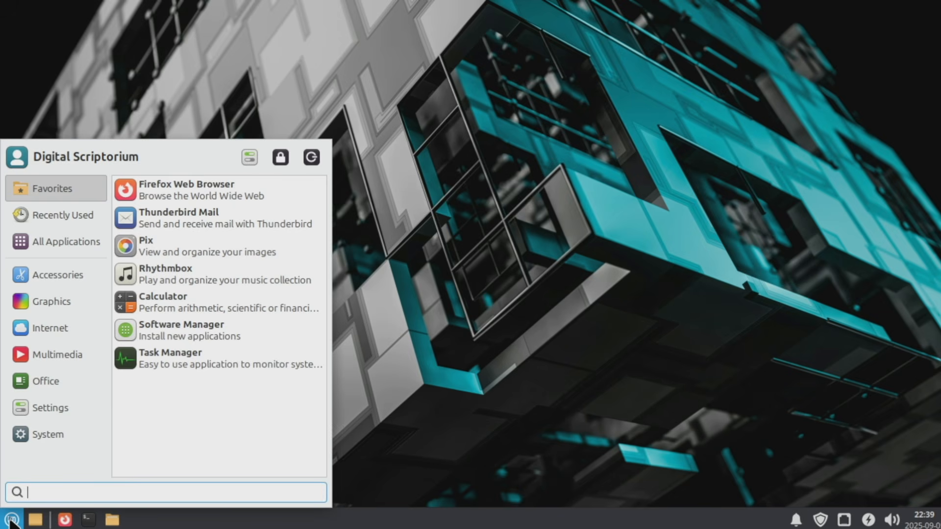
# Step: Open the Settings Manager full-screen and go to Appearance
pyautogui.click(249, 155)
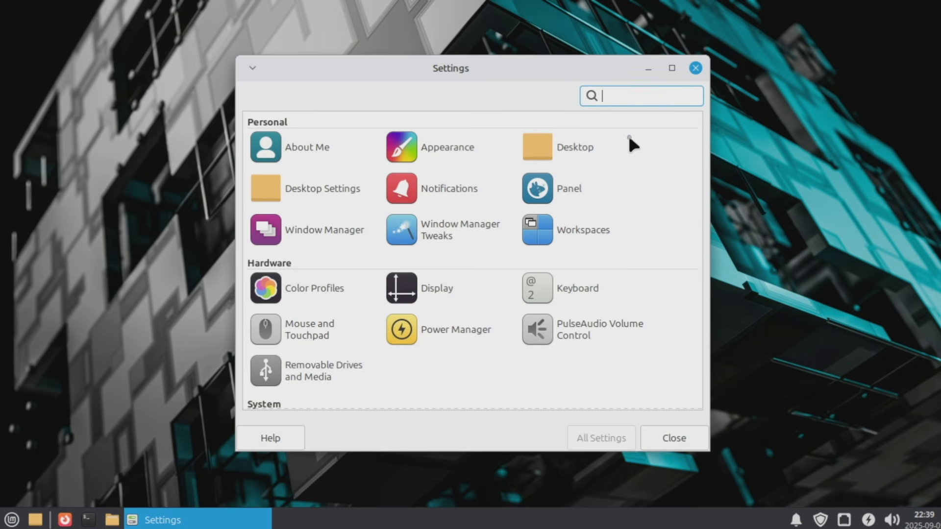
pyautogui.click(672, 68)
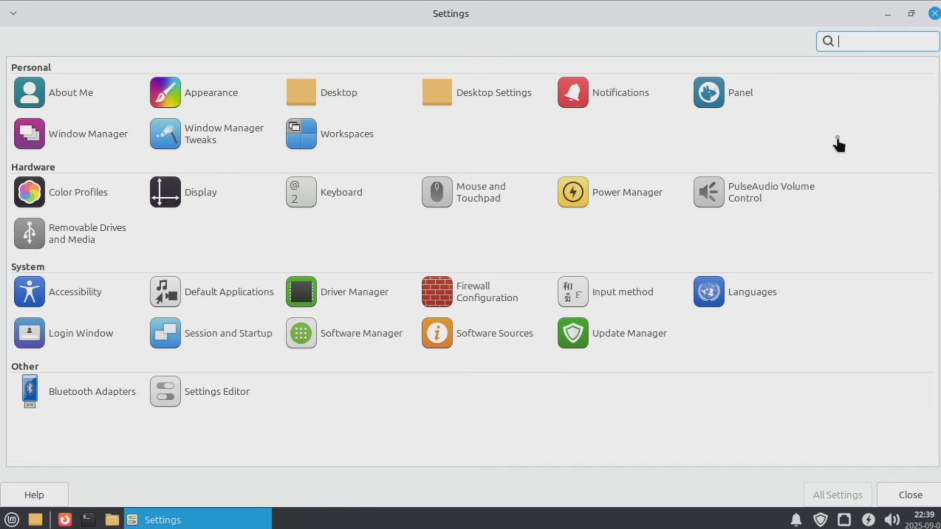
pyautogui.click(156, 96)
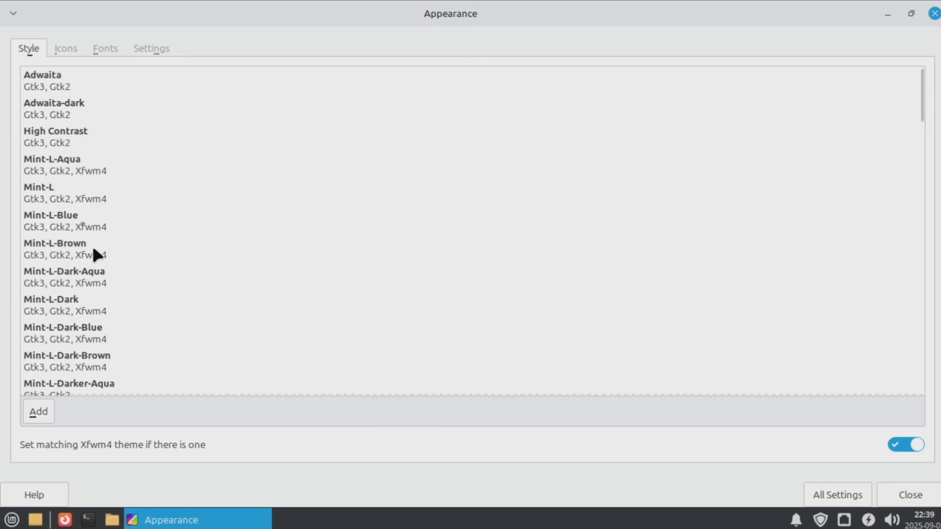
# Step: Review the Icons, Fonts and Settings tabs of Appearance, then close it
pyautogui.click(70, 48)
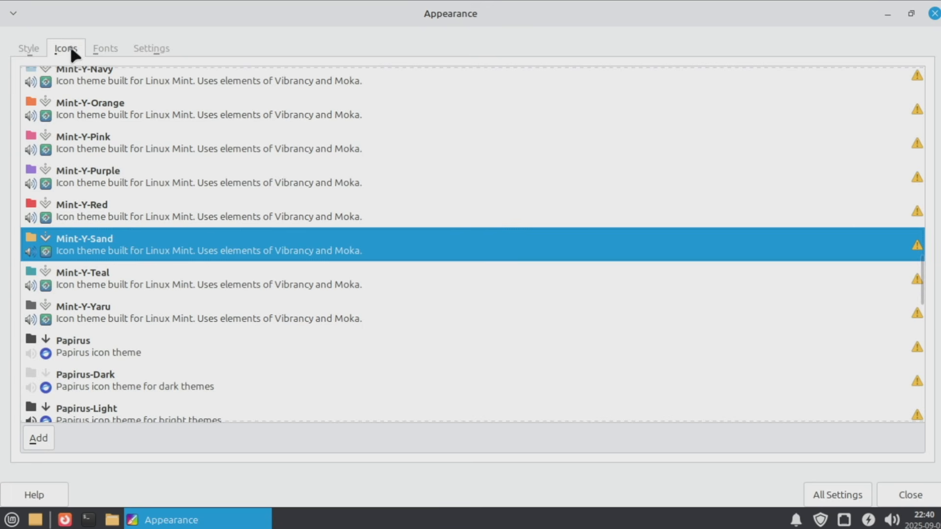
pyautogui.click(98, 50)
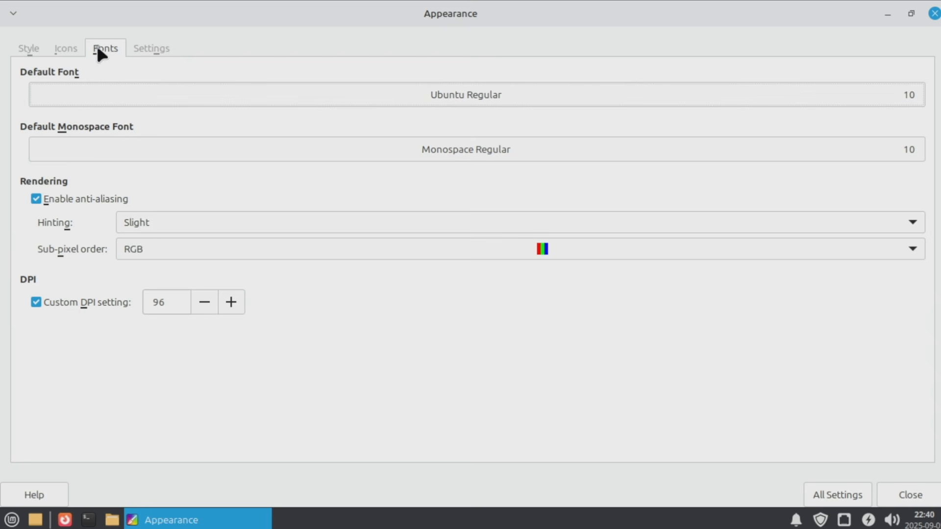
pyautogui.click(137, 49)
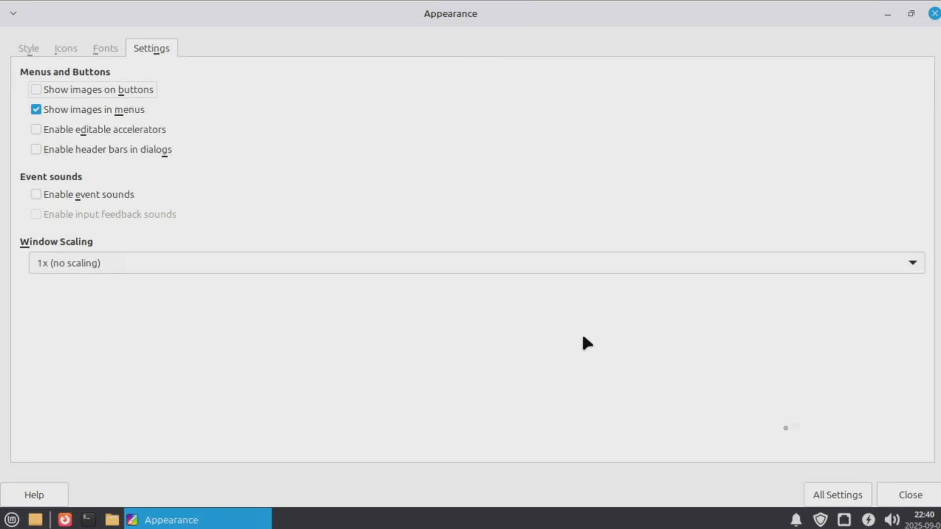
pyautogui.click(910, 496)
# Step: Open All Settings full-screen and go to Mouse and Touchpad
pyautogui.click(12, 519)
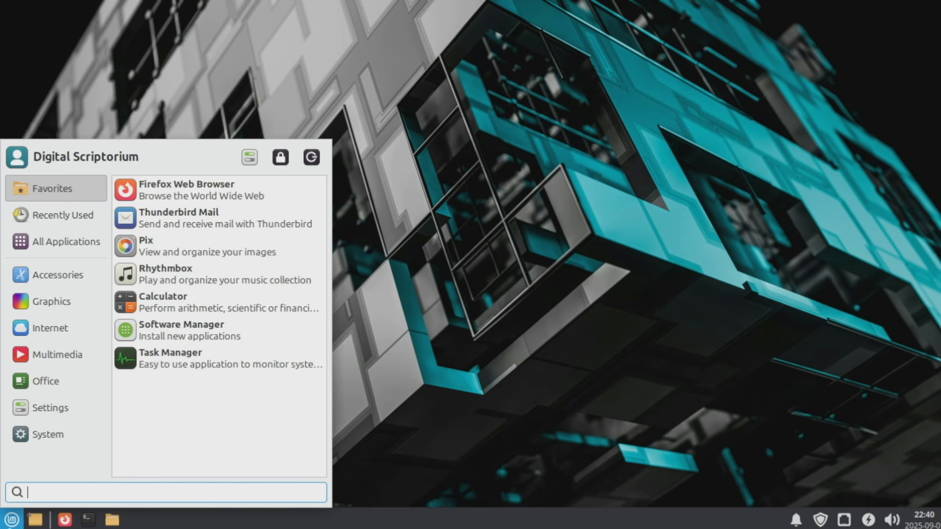
pyautogui.click(250, 161)
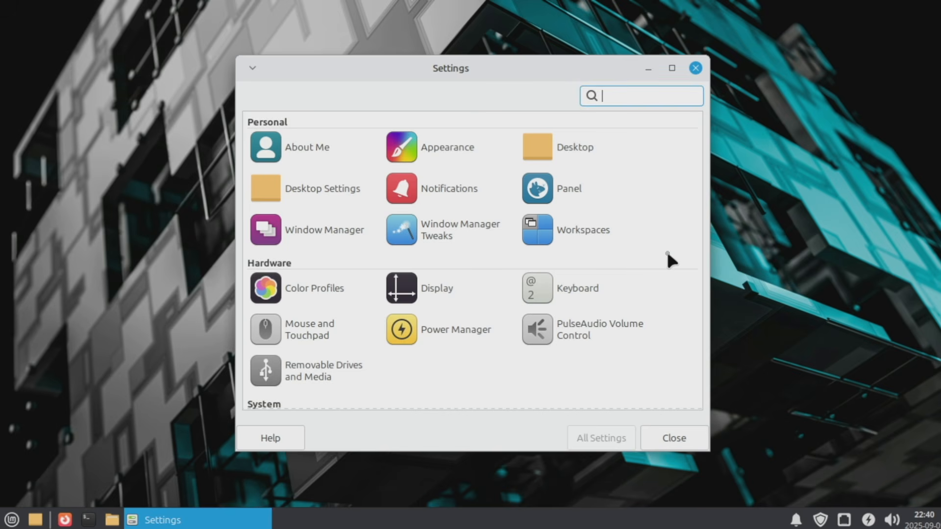
pyautogui.click(672, 68)
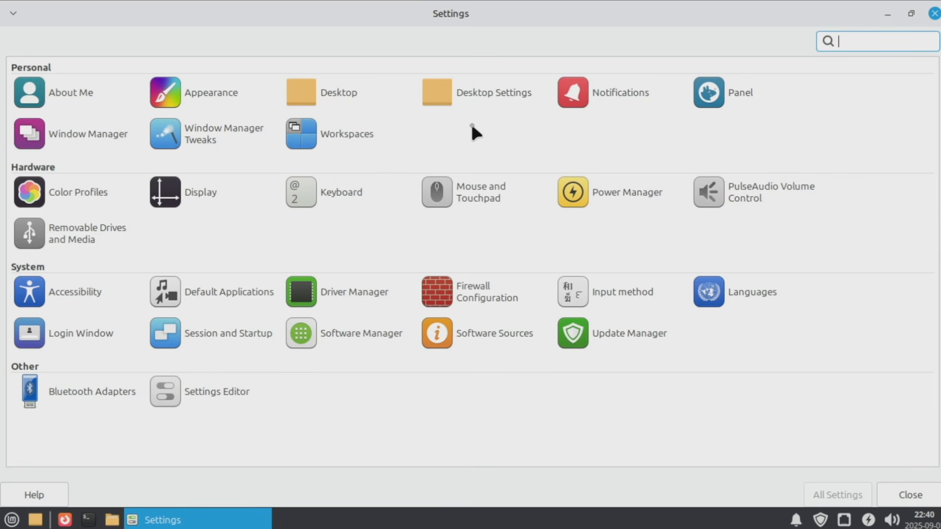
pyautogui.click(470, 202)
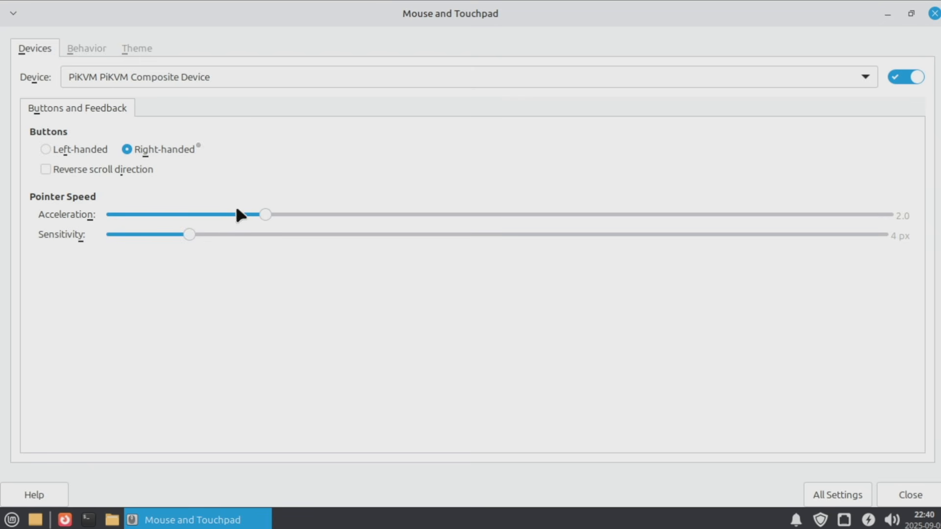
# Step: Review the Behavior, Theme and Devices tabs, then return to All Settings
pyautogui.click(88, 49)
pyautogui.click(131, 49)
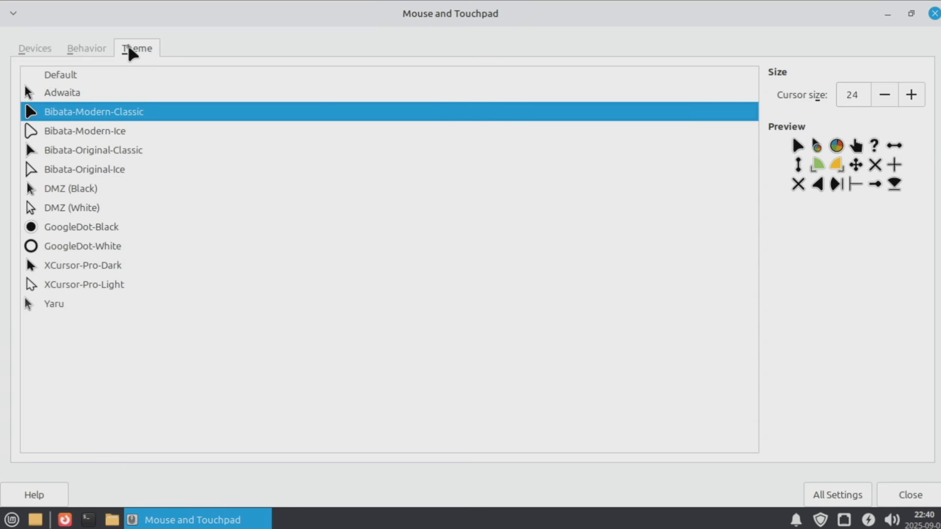
pyautogui.click(44, 49)
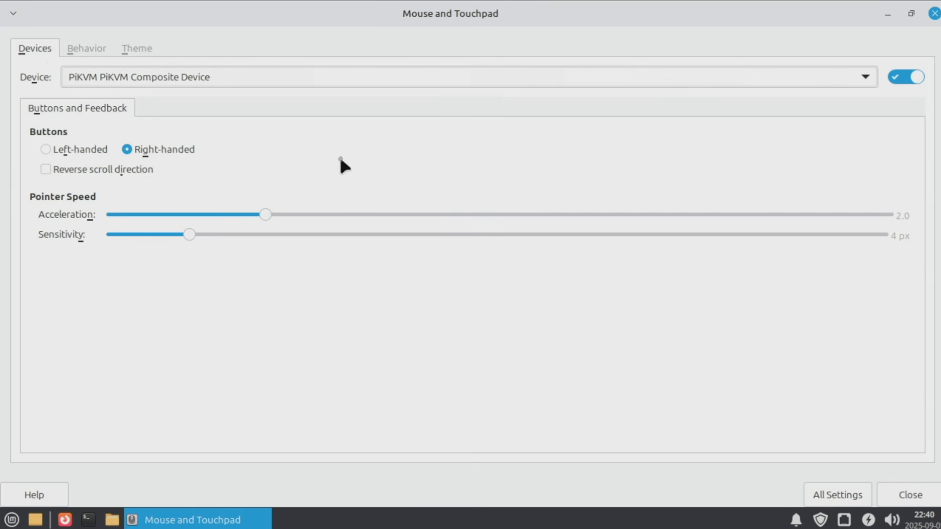
pyautogui.click(833, 496)
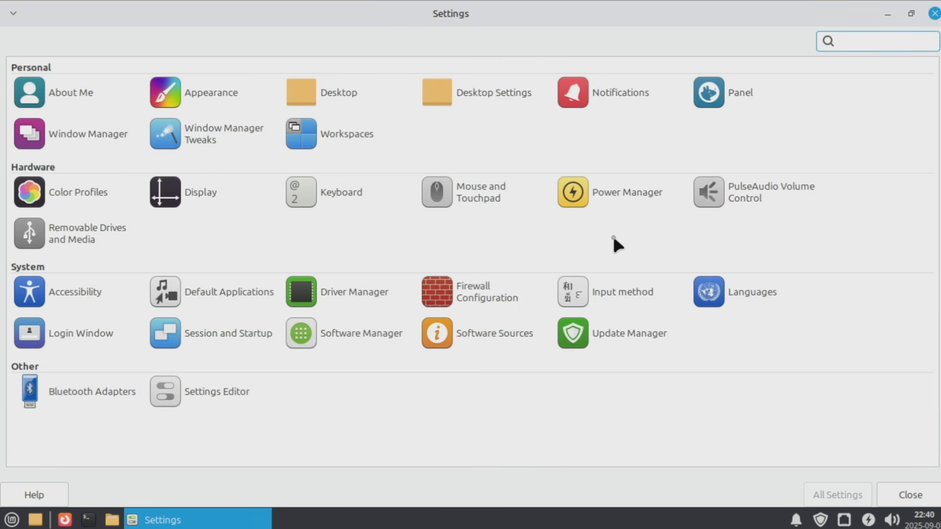
# Step: In Power Manager, keep system sleep on inactivity at Never, then review the Display and Security settings
pyautogui.click(623, 195)
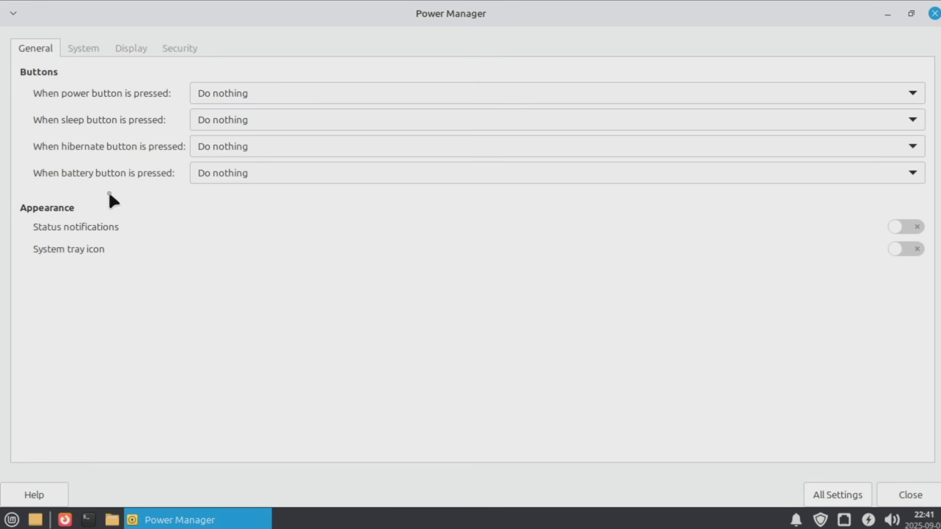
pyautogui.click(93, 48)
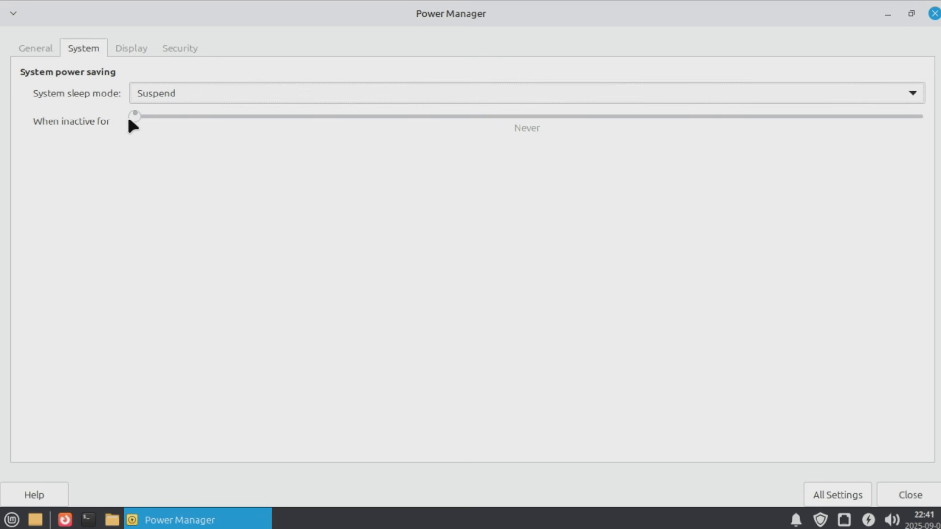
pyautogui.moveTo(135, 117); pyautogui.dragTo(218, 117)
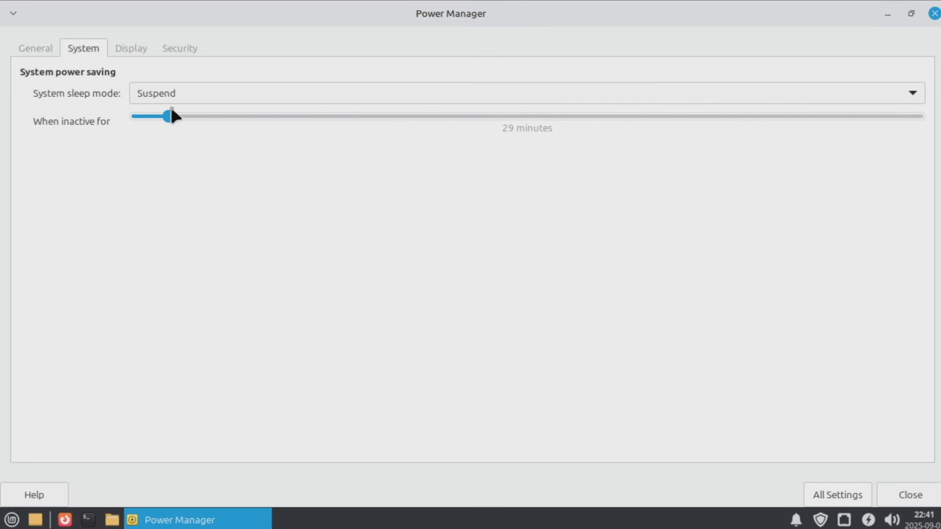
pyautogui.moveTo(169, 115); pyautogui.dragTo(131, 117)
pyautogui.click(126, 48)
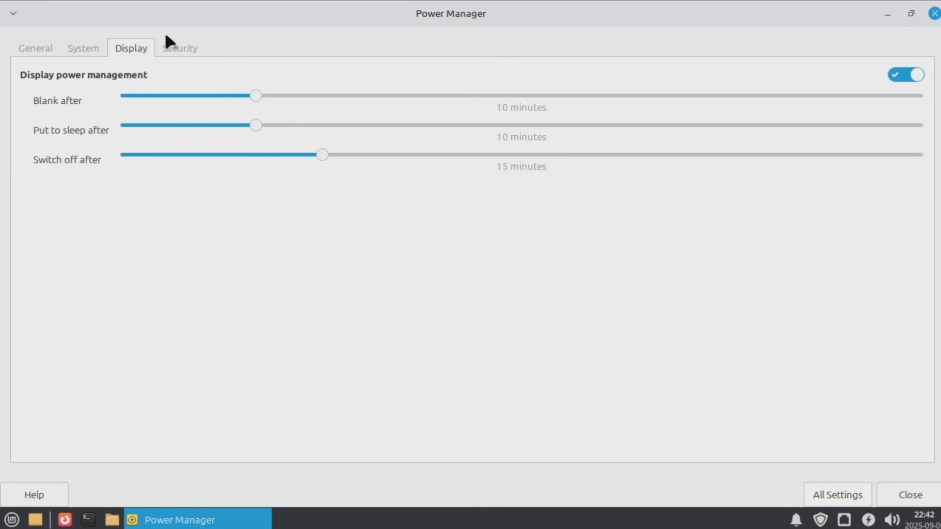
pyautogui.click(176, 49)
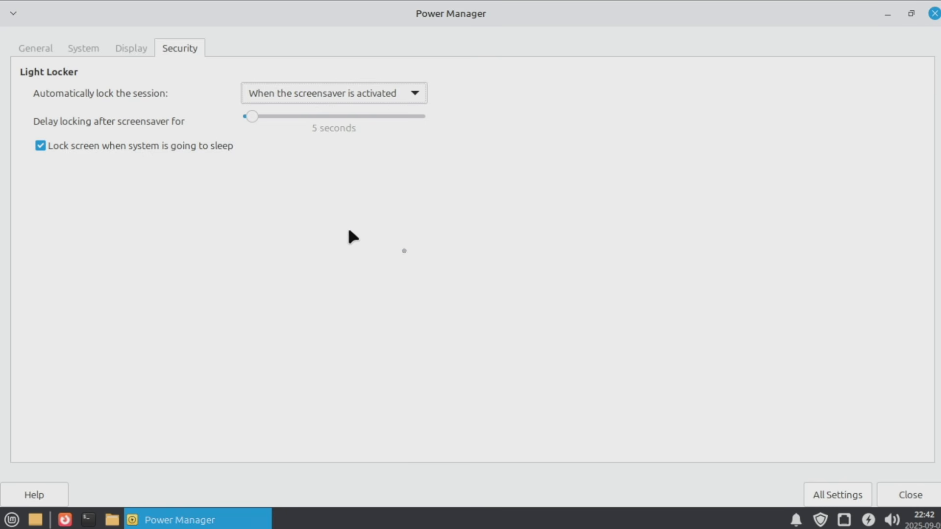
# Step: Launch Software Manager from All Settings, maximize it, and search for 'steam'
pyautogui.click(839, 502)
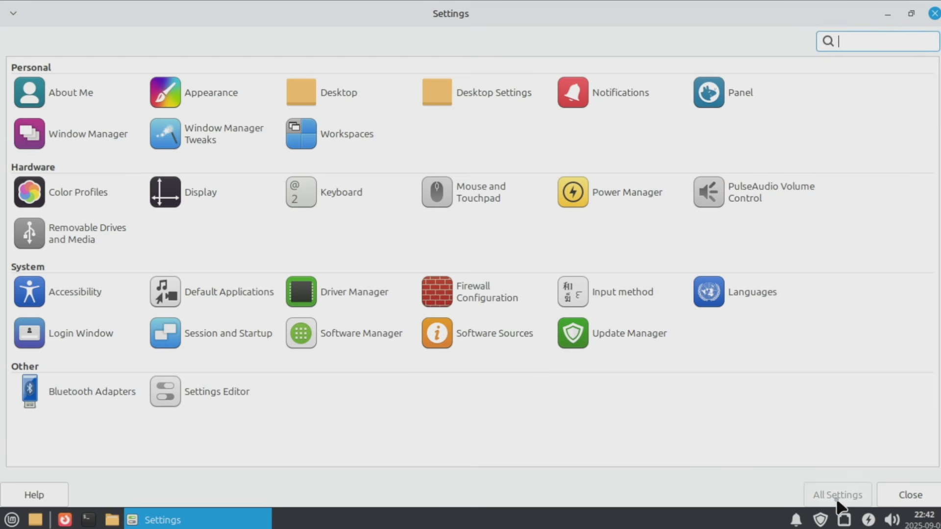
pyautogui.click(347, 340)
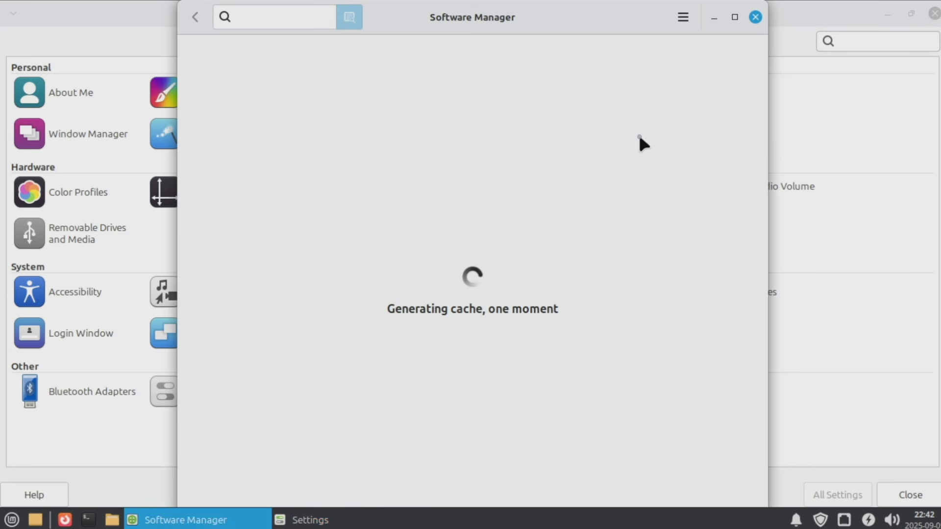
pyautogui.click(734, 17)
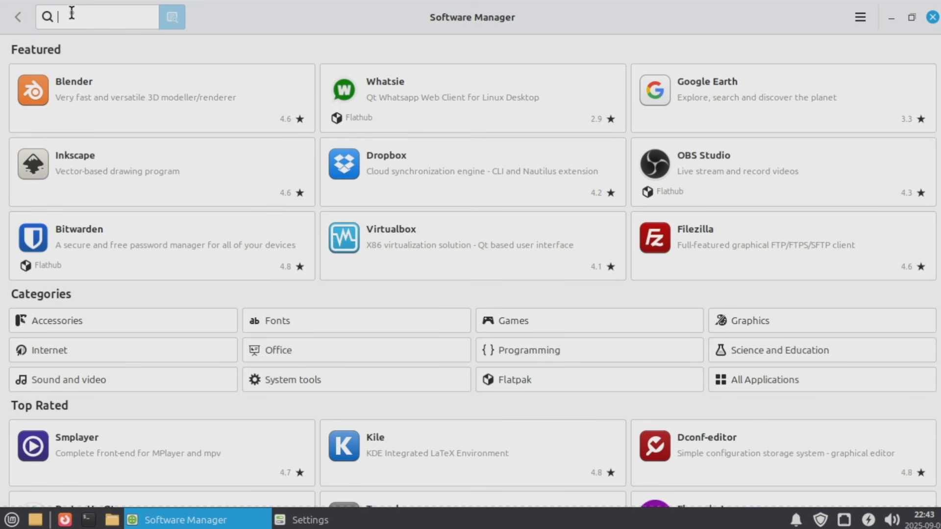
pyautogui.write('steam')
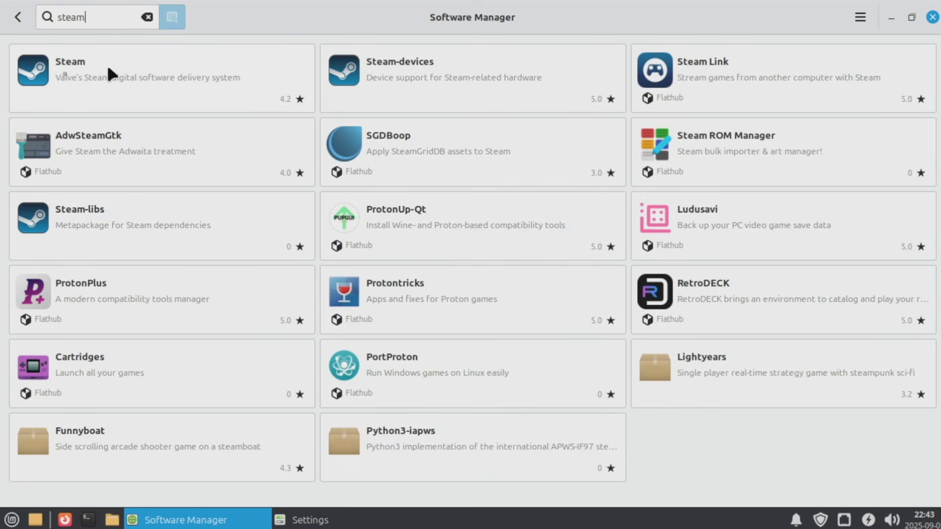
# Step: Browse the Games category, then return to the Software Manager home page
pyautogui.click(18, 19)
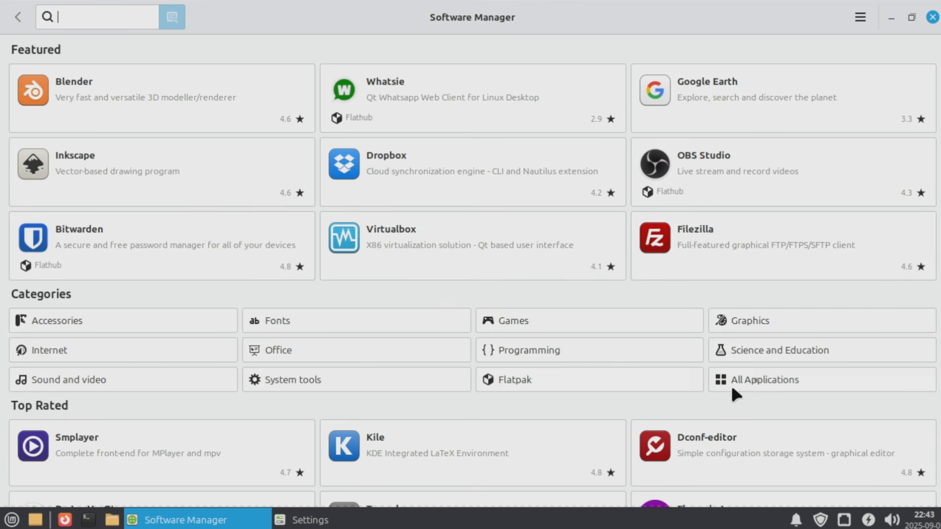
pyautogui.click(538, 327)
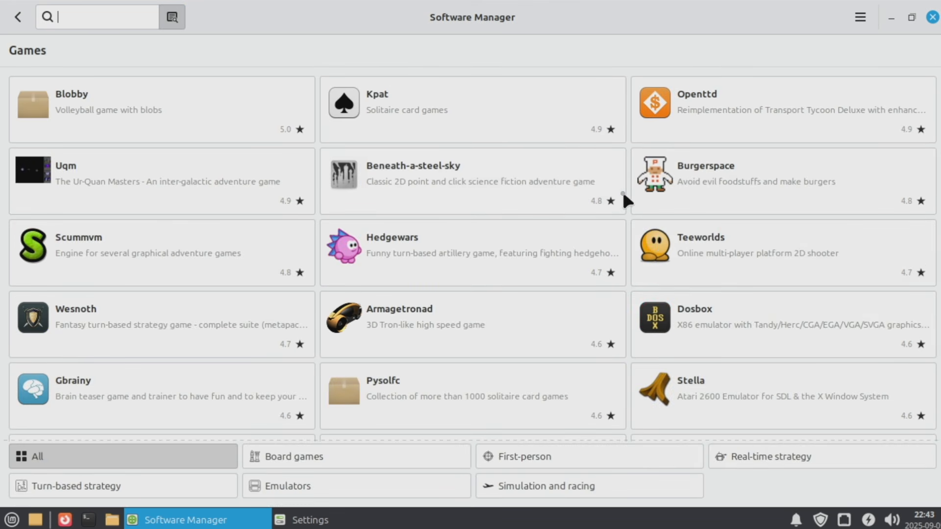
pyautogui.scroll(-15, 623, 194)
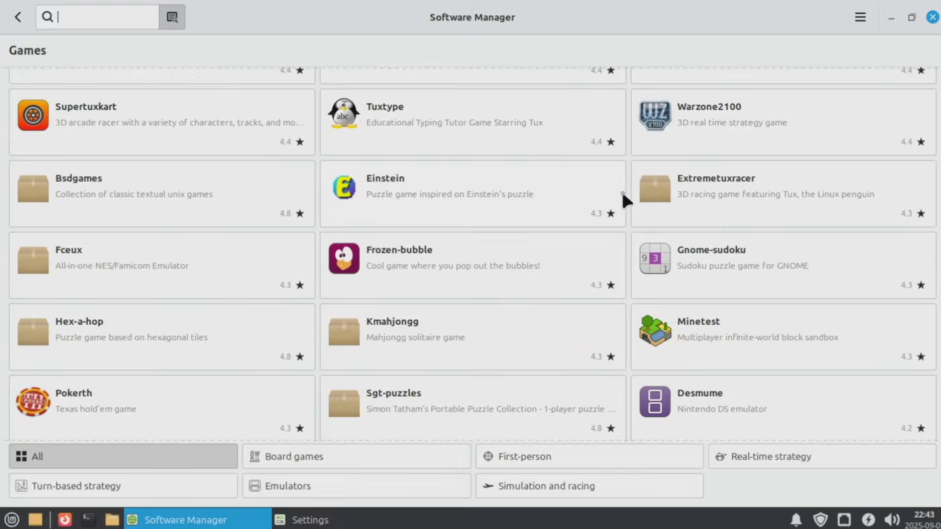
pyautogui.scroll(-15, 622, 194)
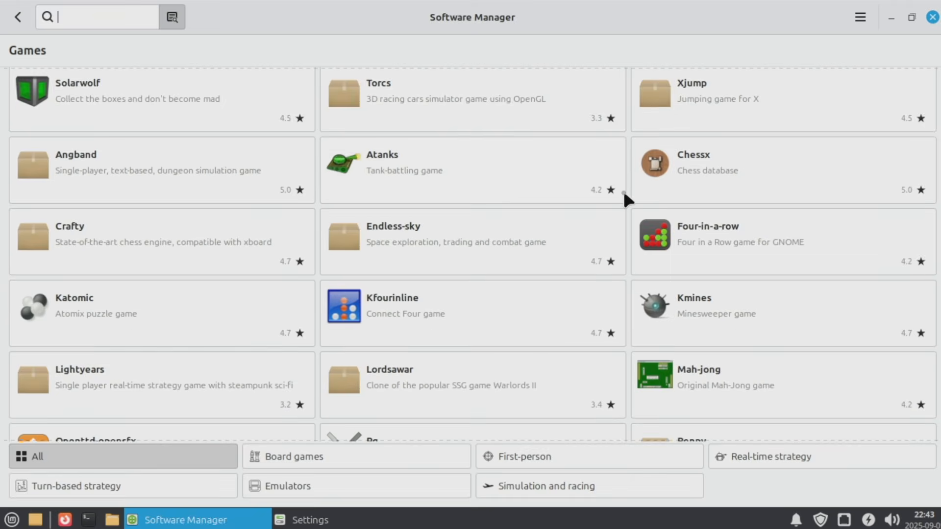
pyautogui.scroll(20, 633, 245)
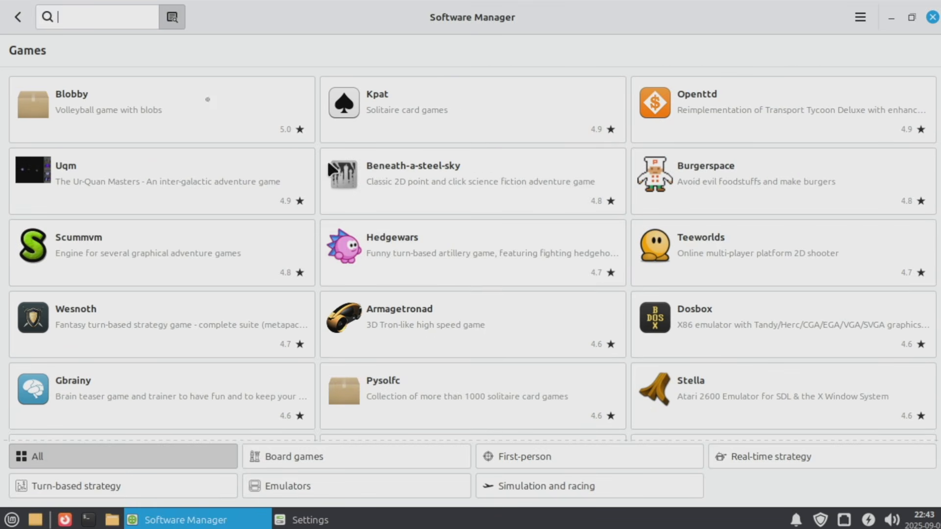
pyautogui.click(18, 17)
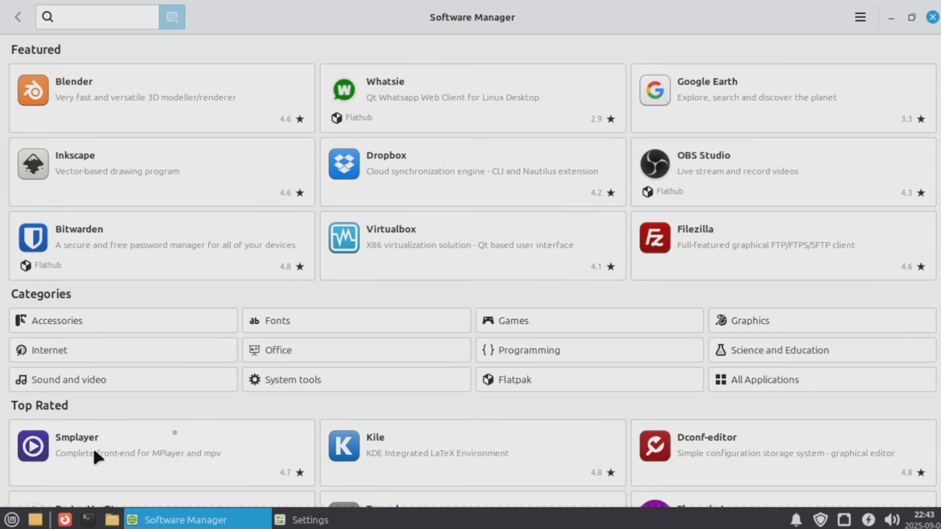
pyautogui.scroll(-10, 201, 431)
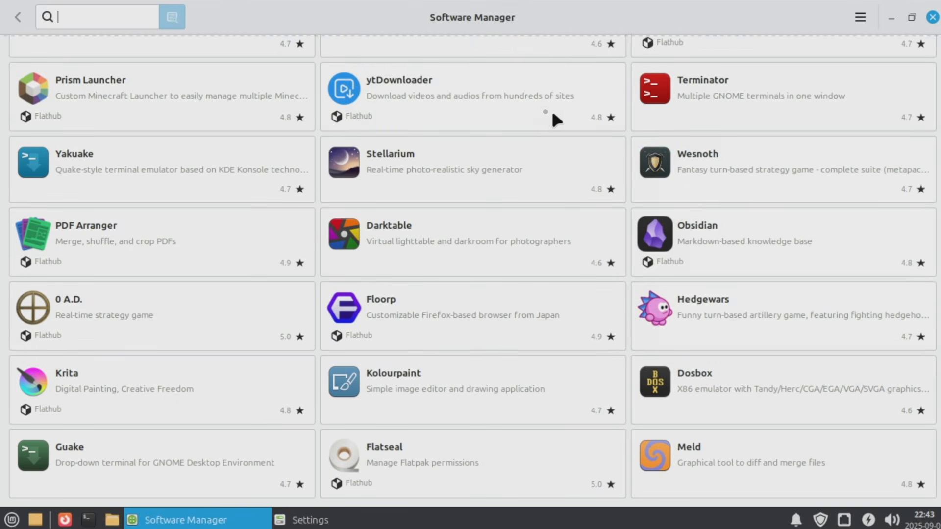
pyautogui.scroll(10, 523, 250)
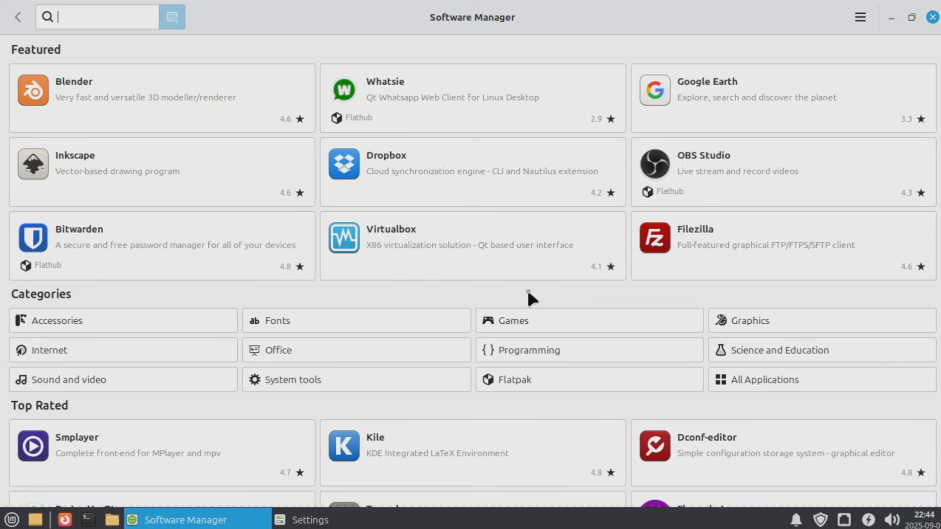
# Step: Close Software Manager and the Settings Manager window, leaving the empty desktop
pyautogui.click(932, 17)
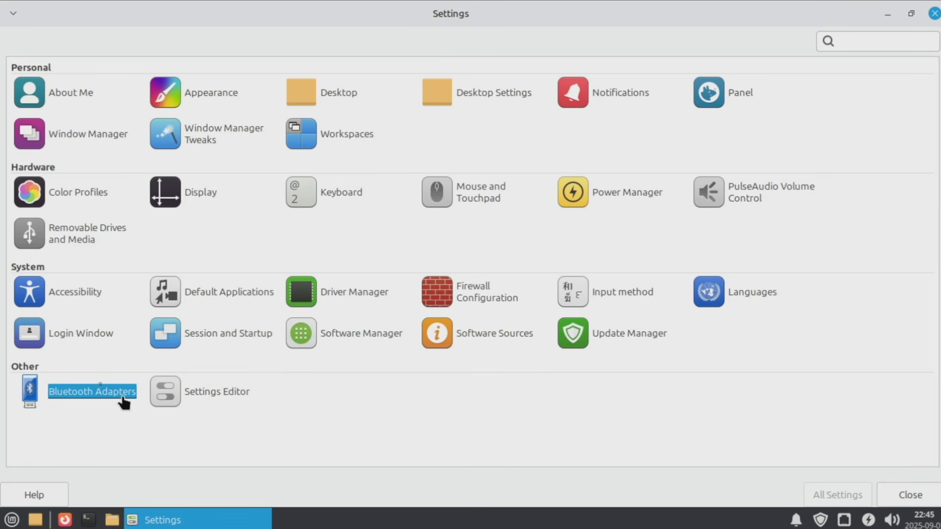
pyautogui.click(72, 396)
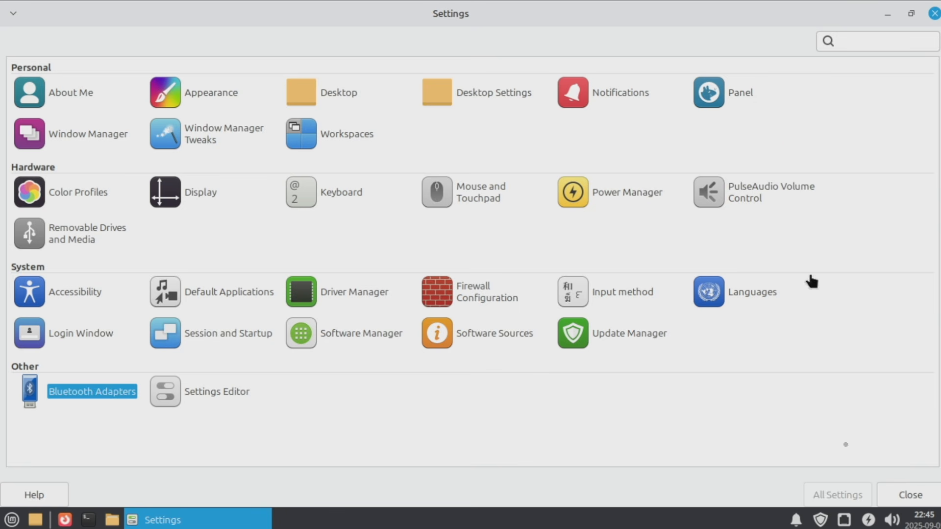
pyautogui.click(908, 494)
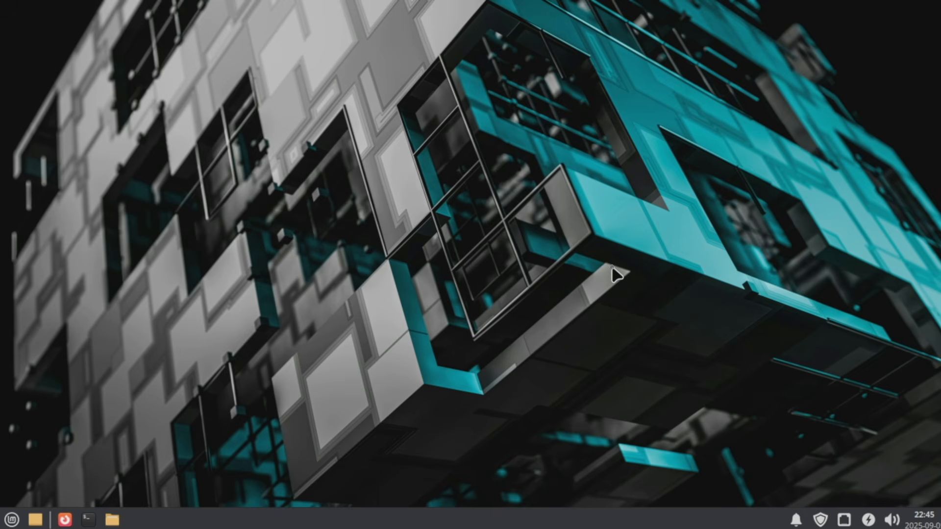